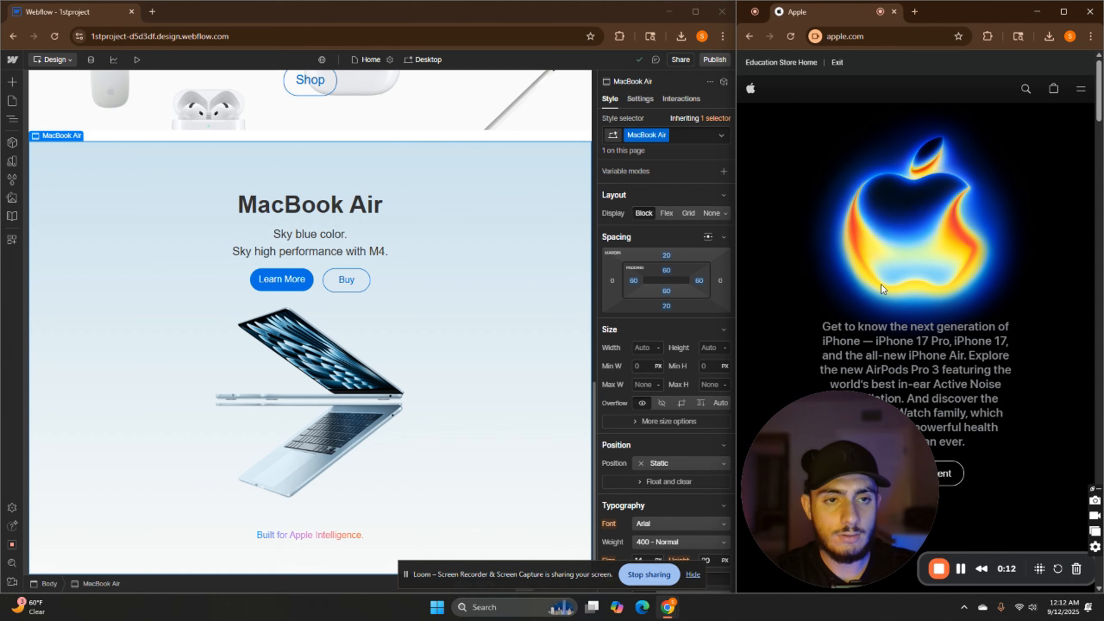
Scroll through the Apple website's product sections alongside the Webflow canvas for layout reference
scroll(881, 285, "down", 10)
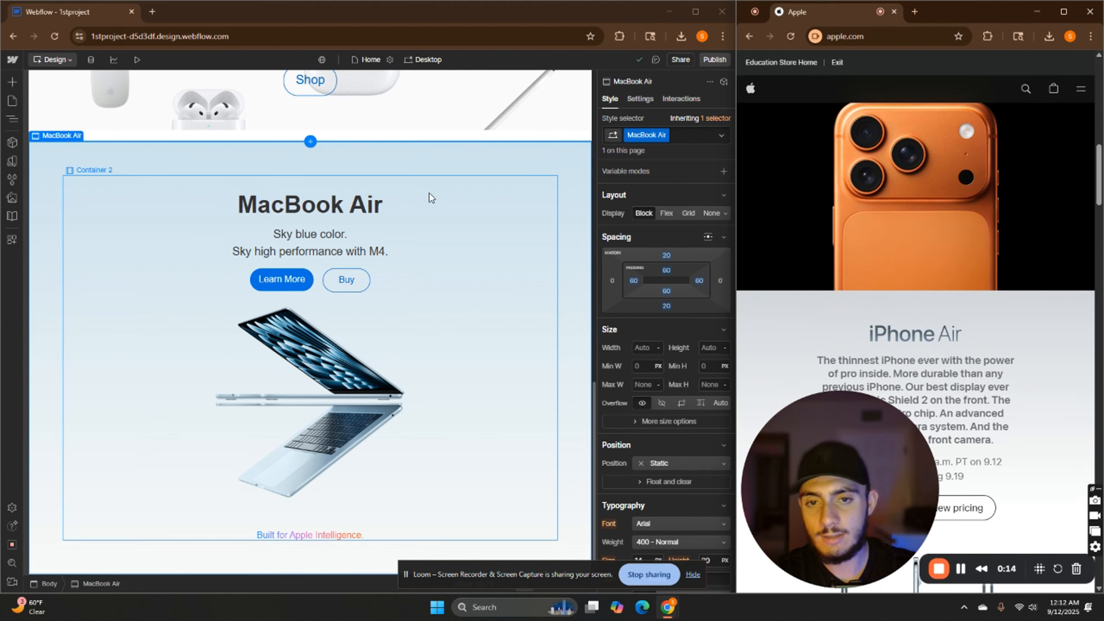
scroll(963, 332, "down", 6)
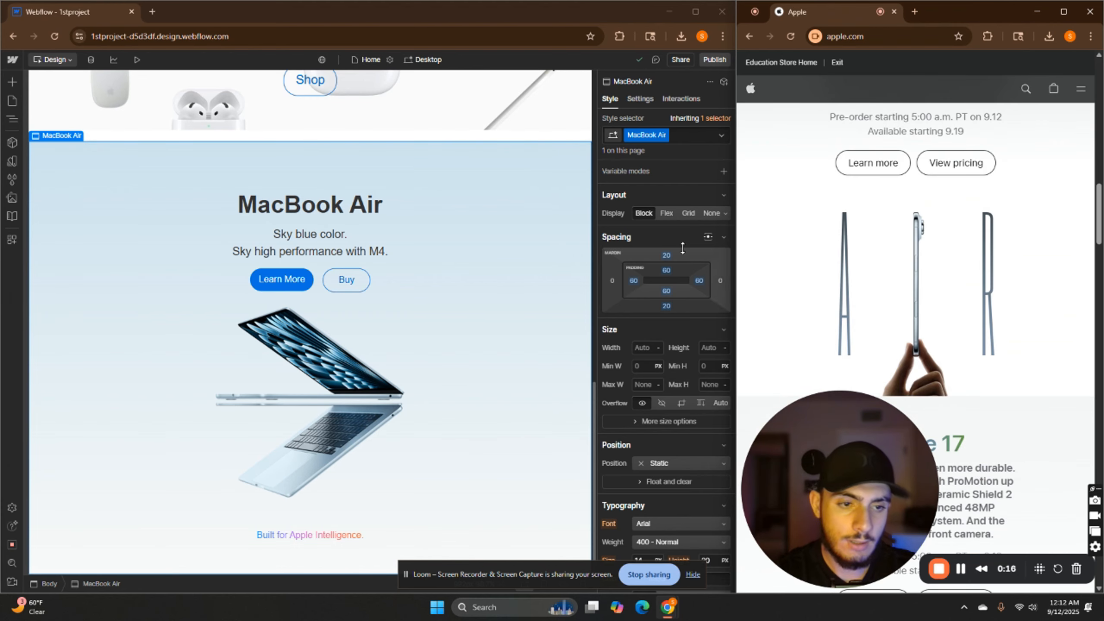
scroll(859, 270, "up", 10)
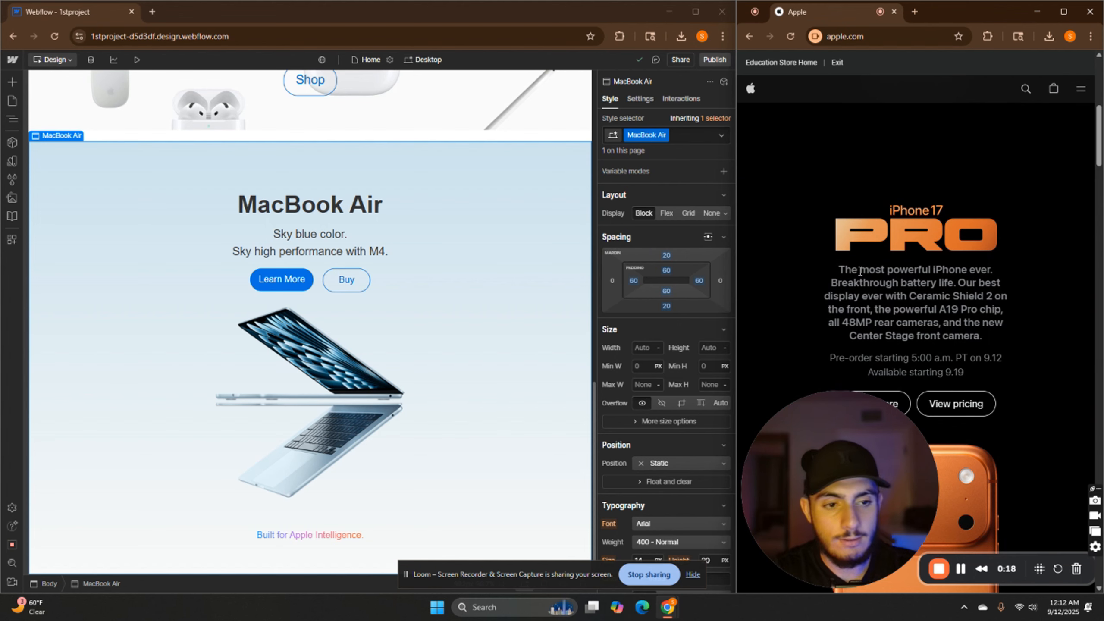
scroll(949, 225, "down", 5)
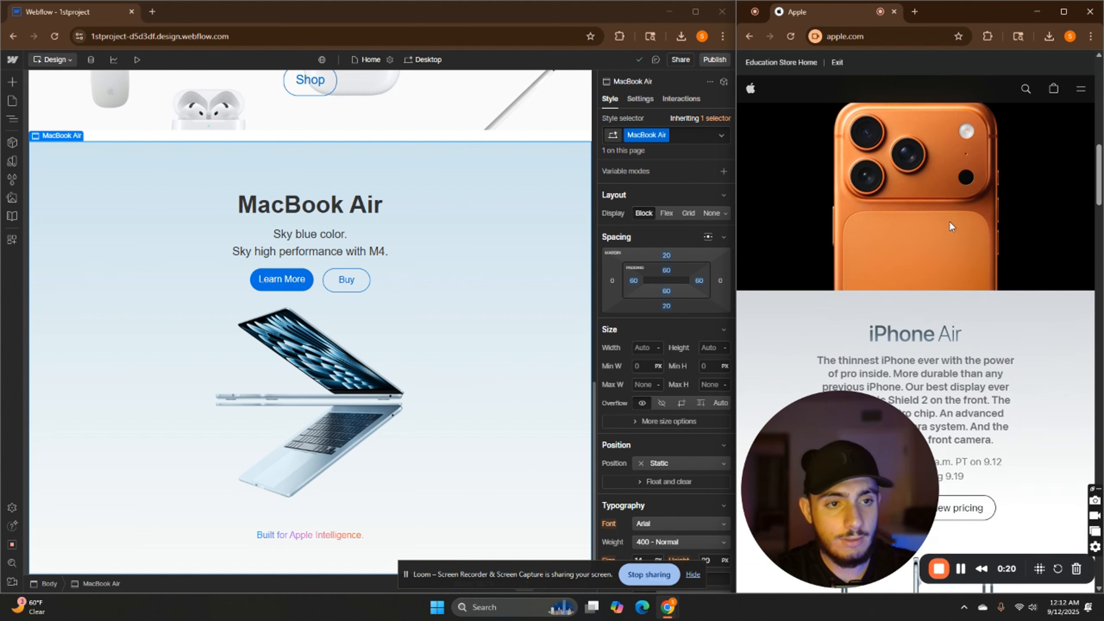
scroll(977, 307, "up", 4)
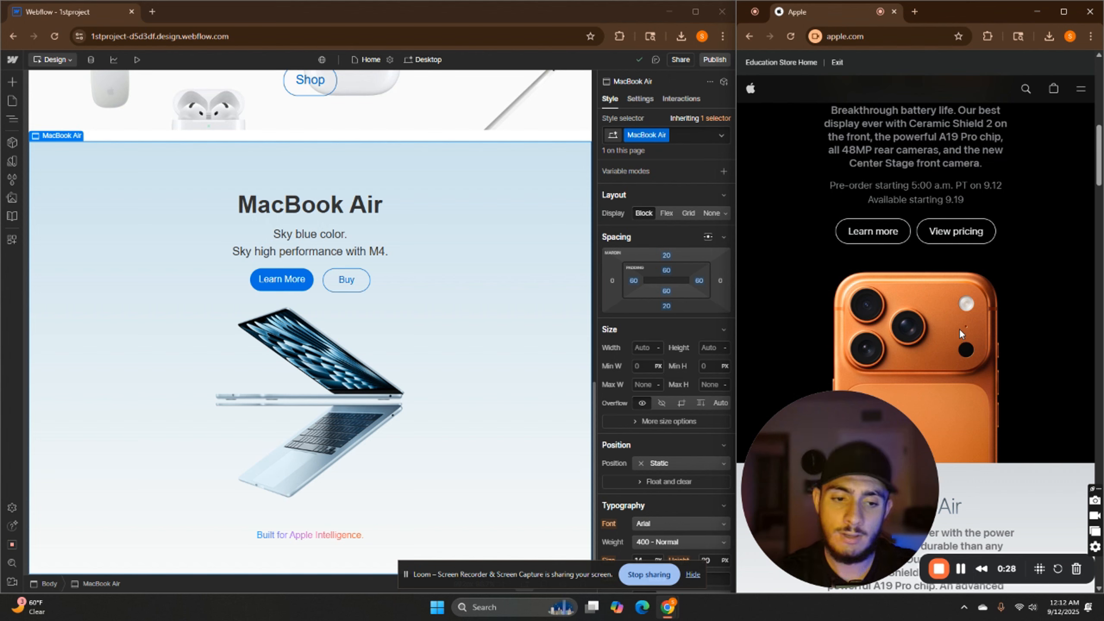
scroll(899, 317, "down", 4)
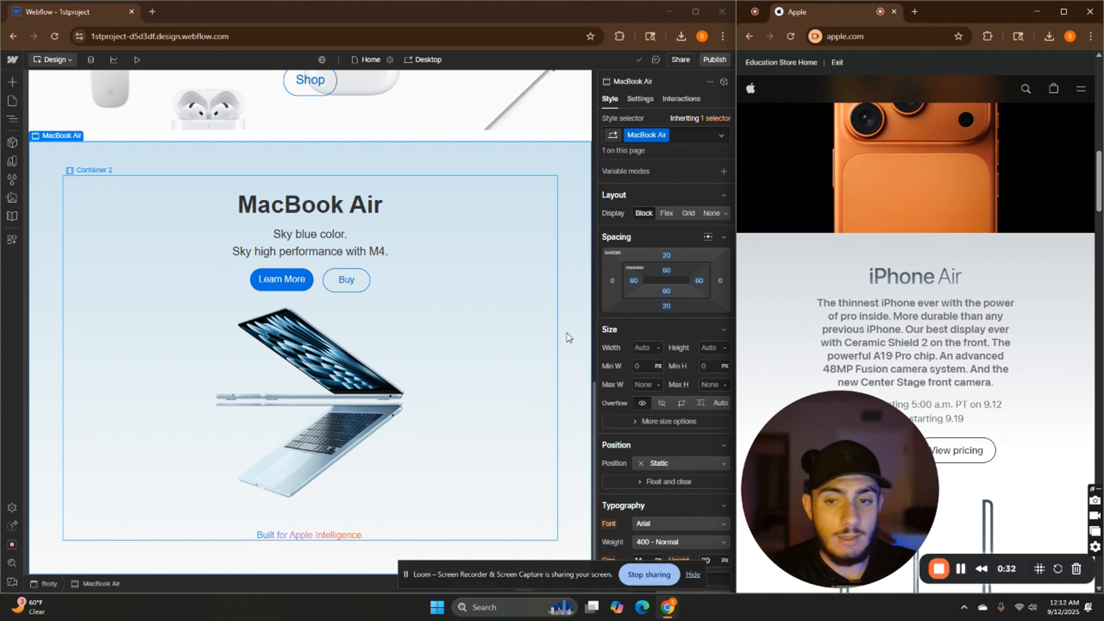
scroll(448, 350, "up", 5)
scroll(935, 305, "down", 7)
scroll(504, 356, "down", 5)
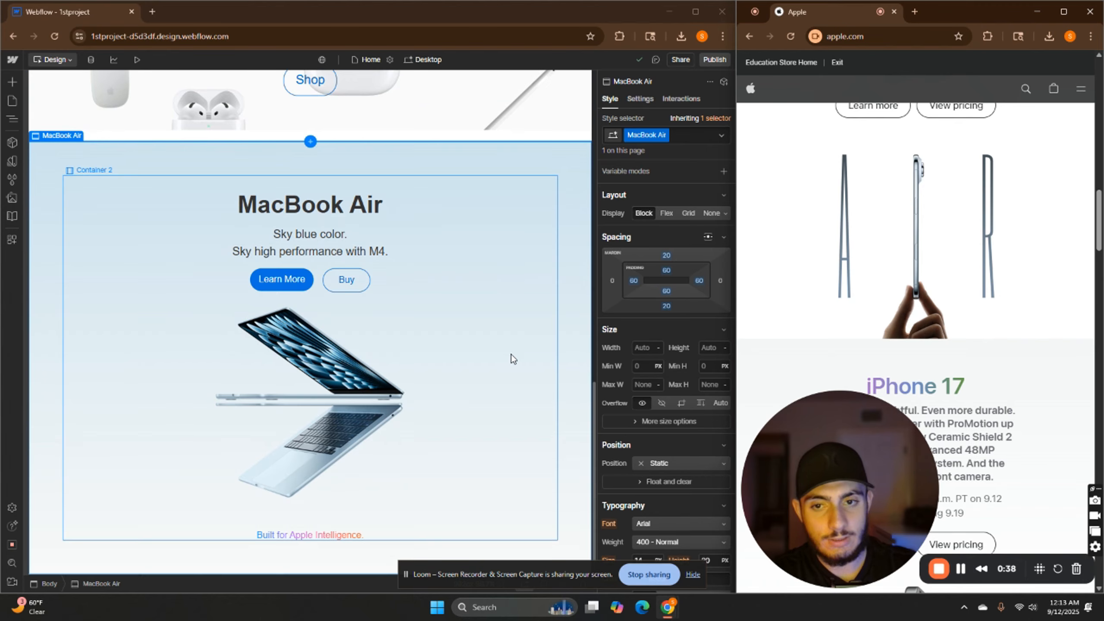
scroll(960, 254, "down", 10)
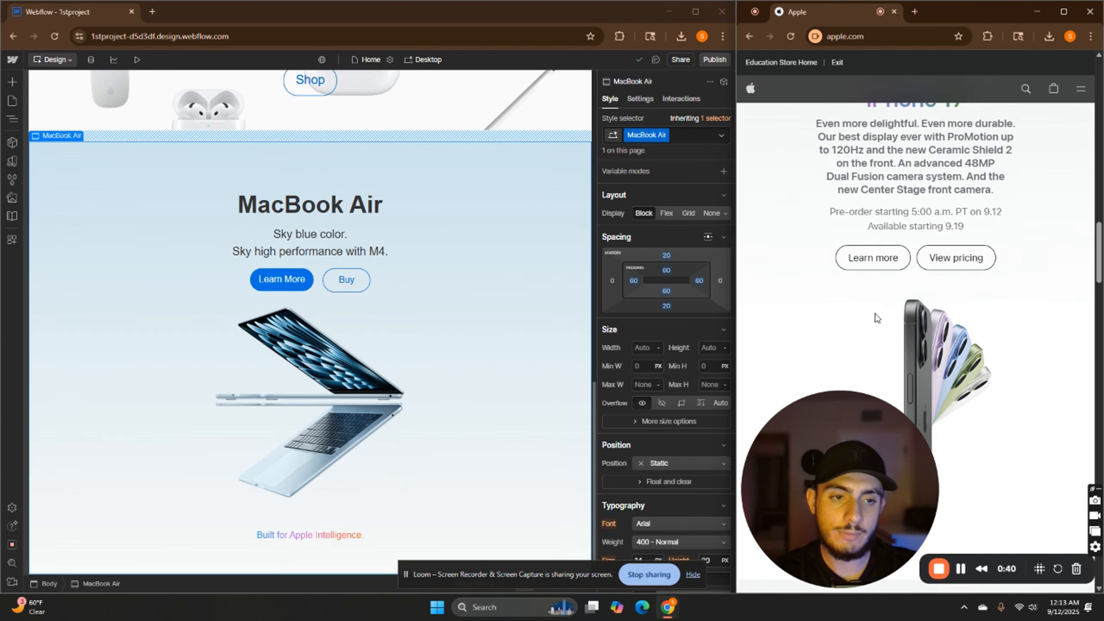
scroll(874, 276, "up", 1)
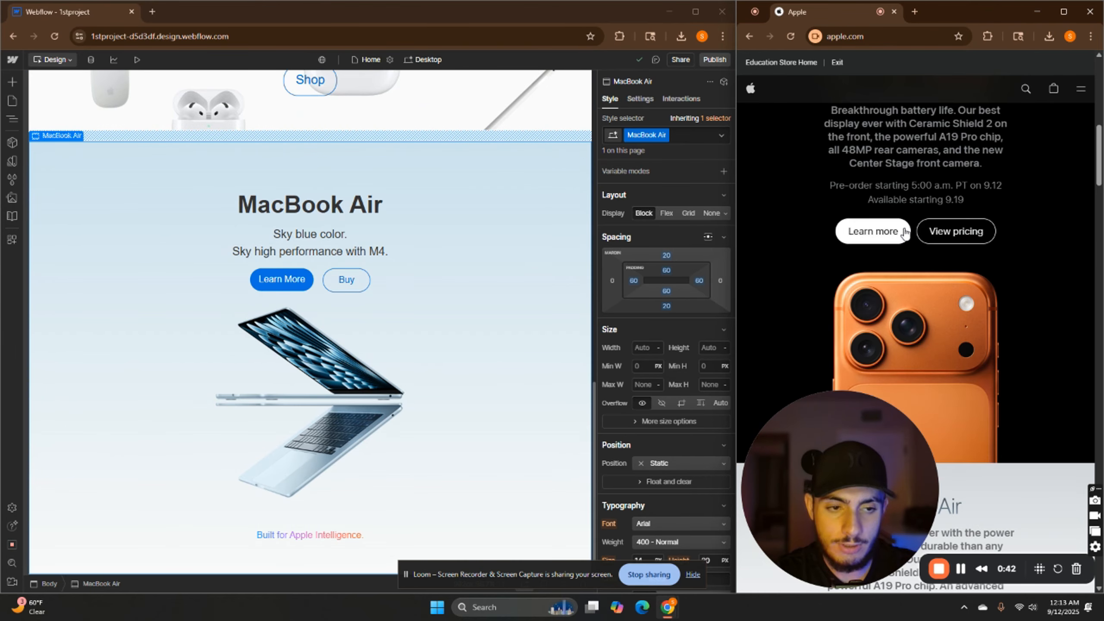
scroll(943, 276, "down", 6)
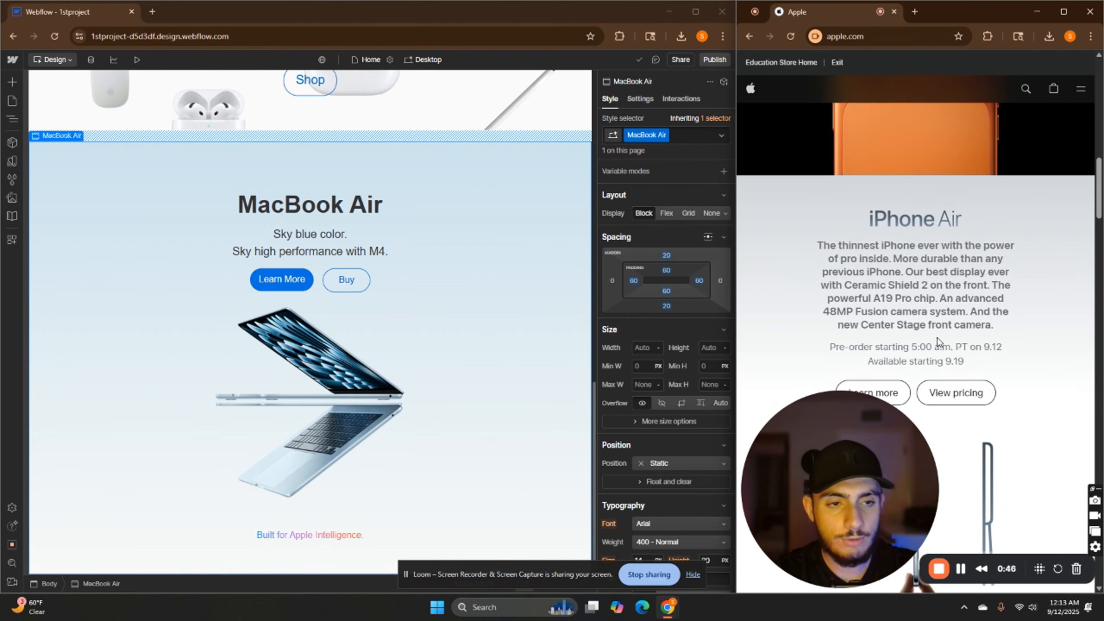
scroll(940, 343, "down", 8)
scroll(952, 279, "down", 8)
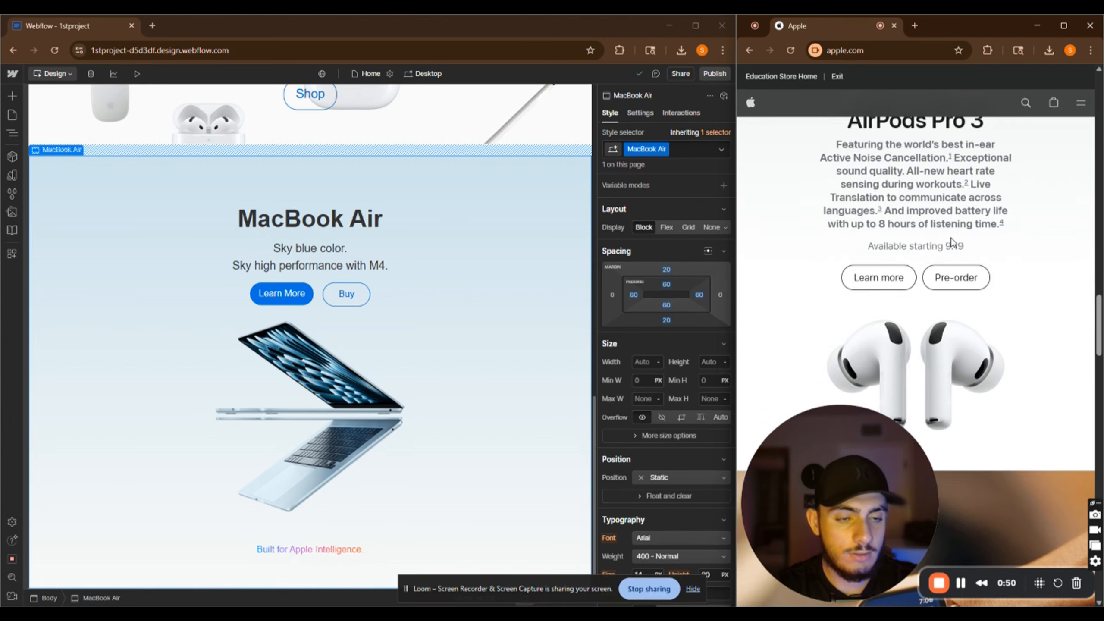
scroll(949, 241, "up", 15)
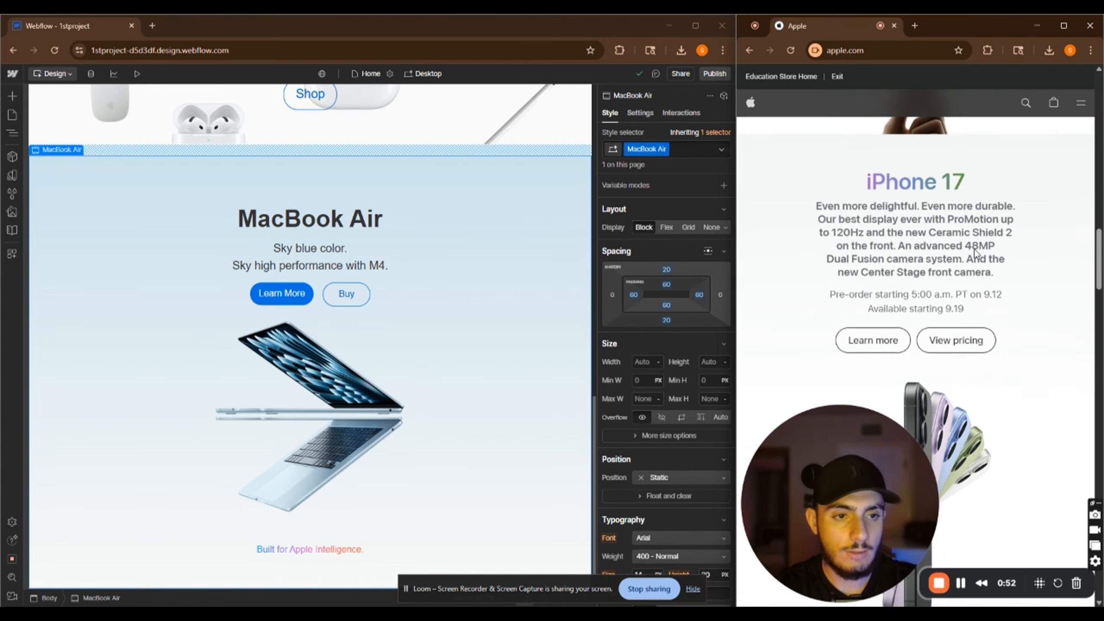
scroll(379, 343, "up", 5)
scroll(379, 343, "up", 3)
scroll(380, 343, "down", 5)
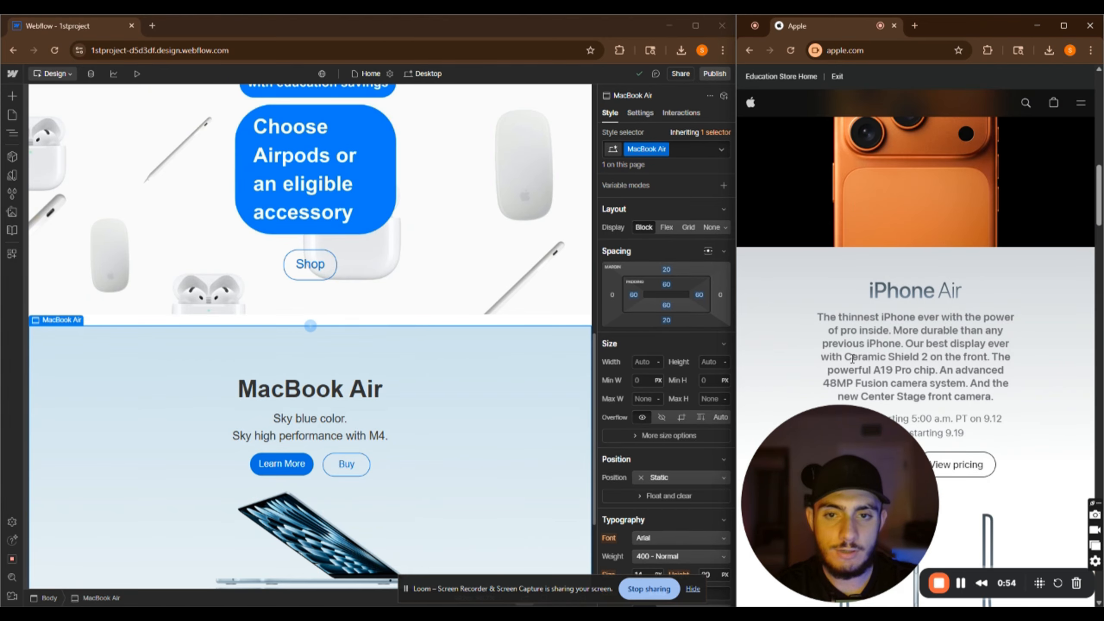
scroll(854, 365, "up", 5)
scroll(854, 366, "down", 20)
Add a new section with the class AirPods3 below the MacBook Air section and set its padding to 60 px
scroll(379, 343, "down", 6)
left_click(12, 96)
type("AirPods3")
key("Return")
left_click(665, 247)
scroll(531, 329, "down", 1)
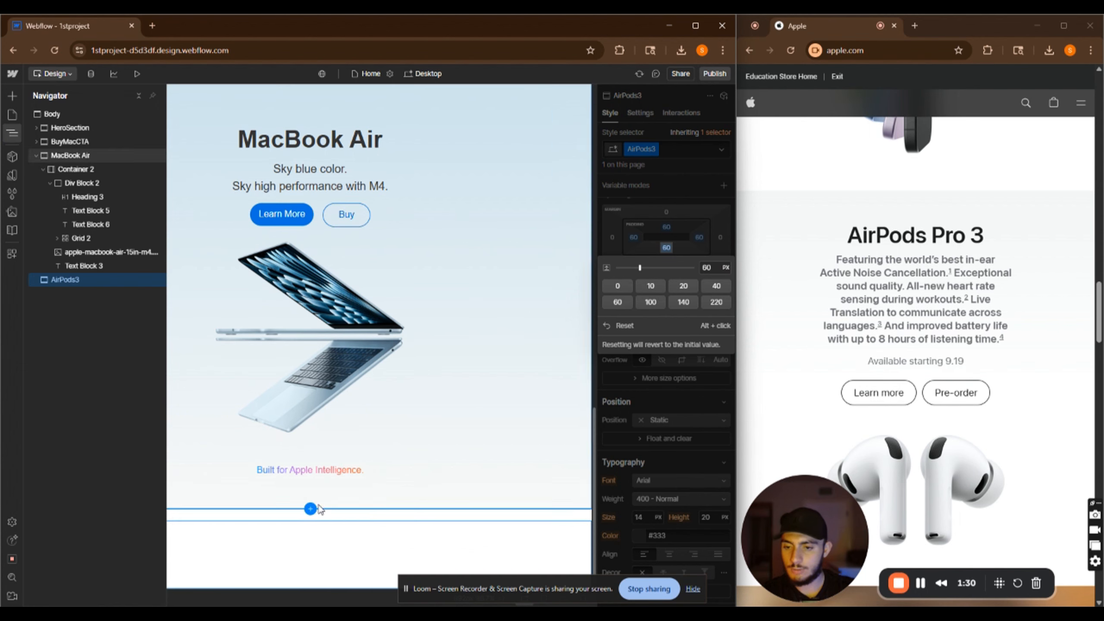
left_click(176, 273)
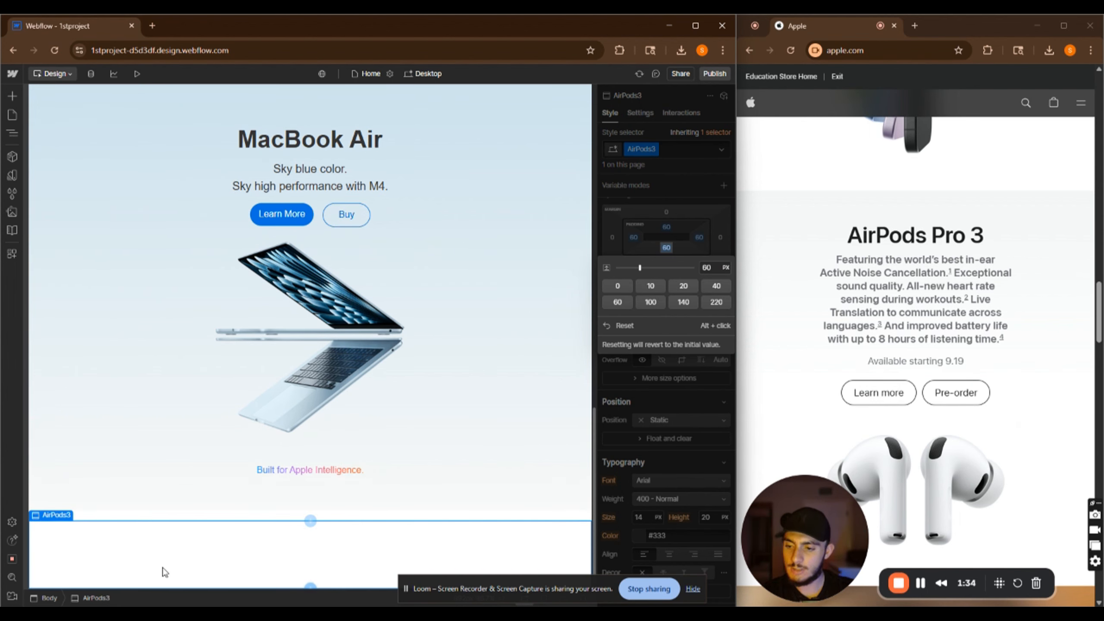
Insert a container inside the AirPods3 section
key("ctrl+e")
type("container")
key("Return")
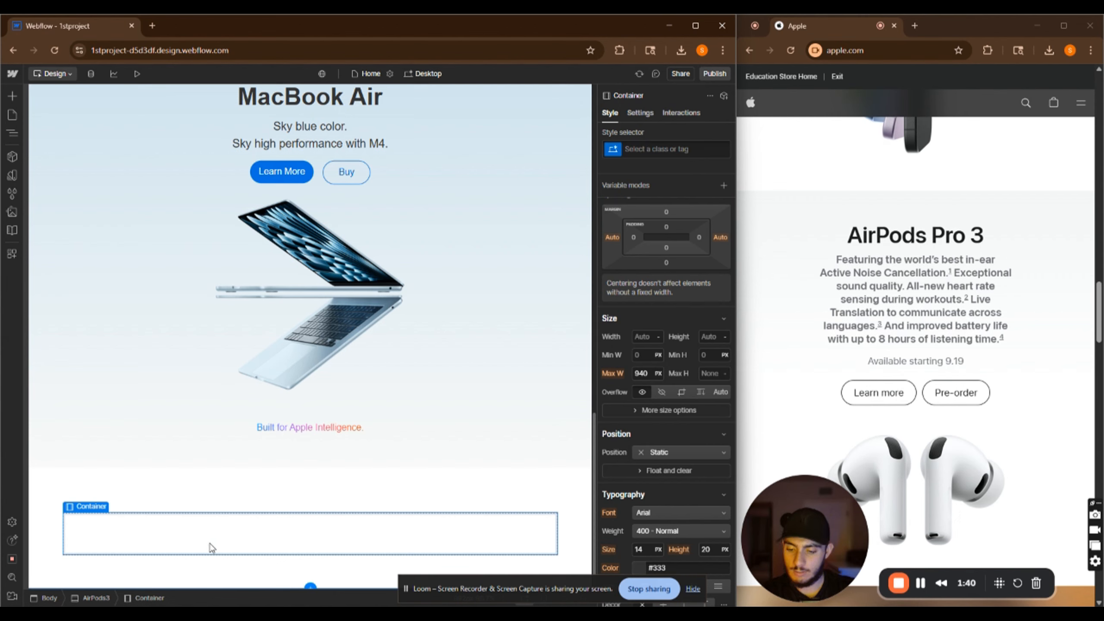
Add a heading inside the container and center-align its text
key("ctrl+e")
type("head")
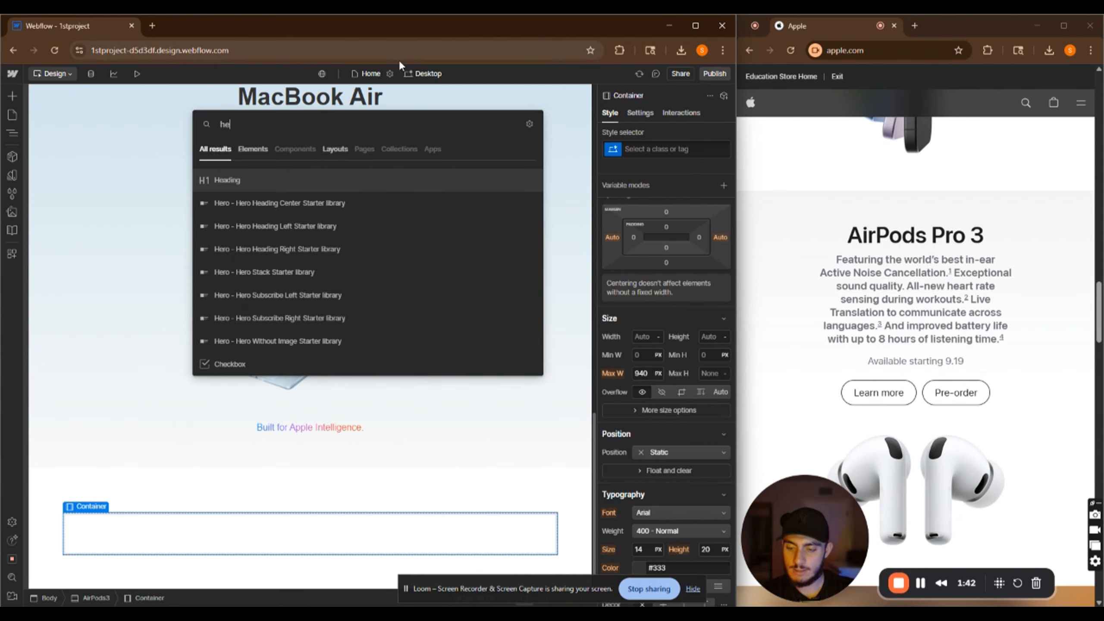
left_click(288, 186)
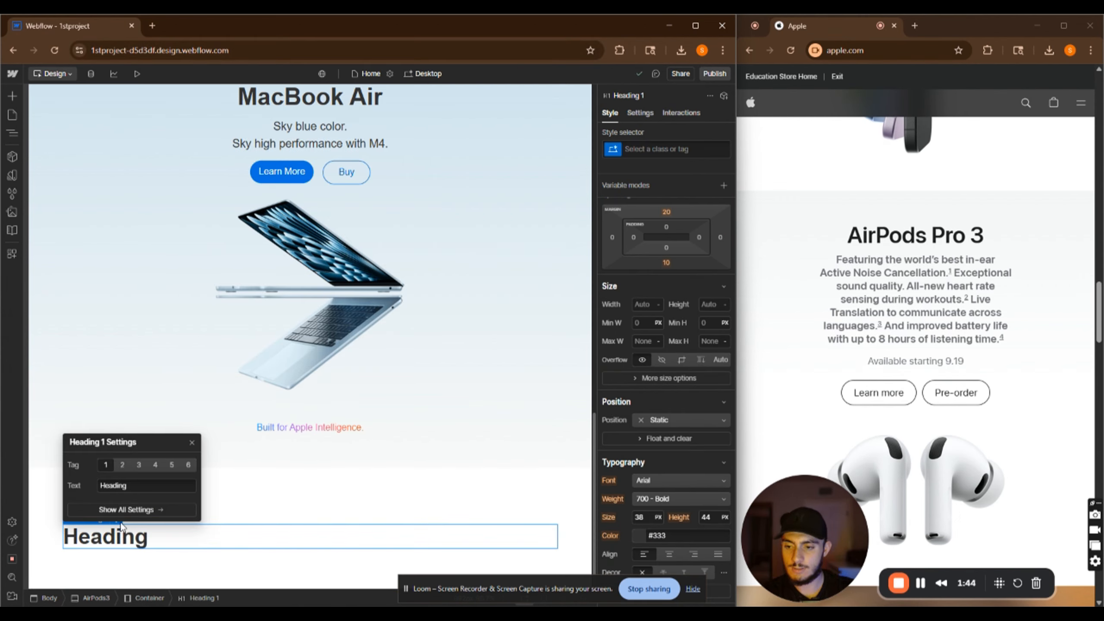
scroll(680, 405, "down", 4)
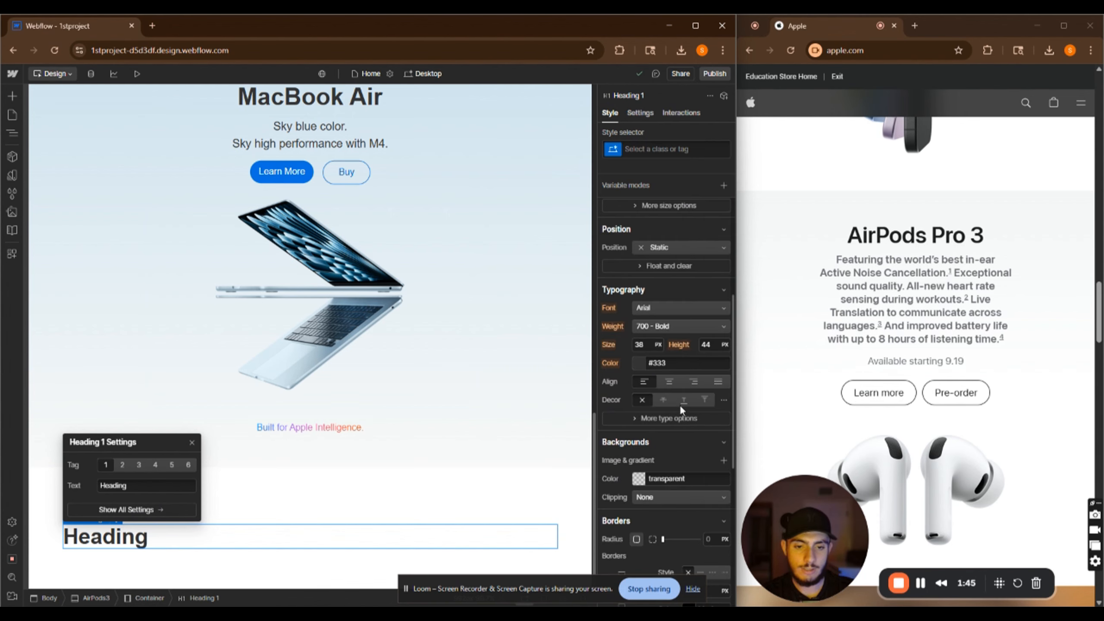
left_click(668, 381)
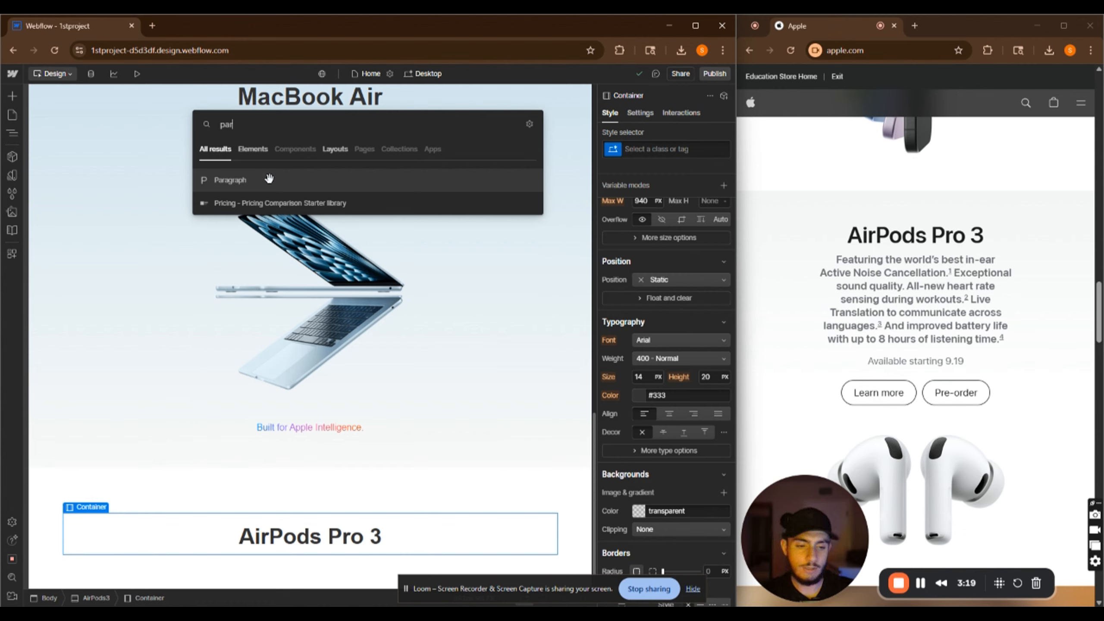
Add a centered paragraph below the heading containing the AirPods Pro 3 description copied from Apple's site
left_click(269, 178)
left_click_drag(836, 260, 1004, 340)
key("ctrl+c")
left_click(202, 546)
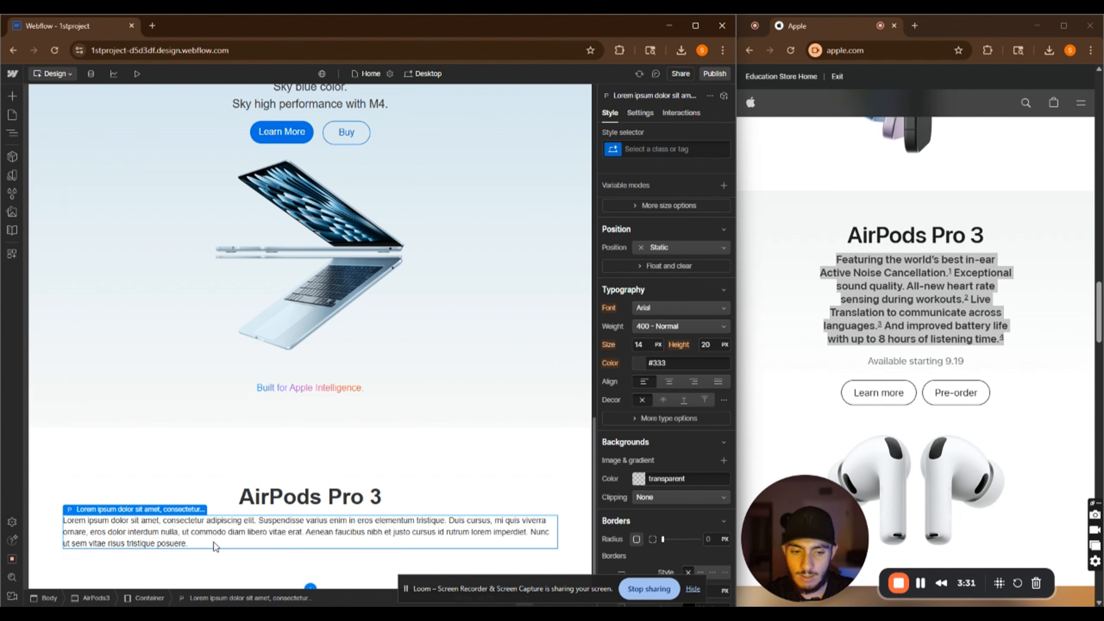
double_click(179, 544)
left_click_drag(196, 542, 61, 521)
key("ctrl+v")
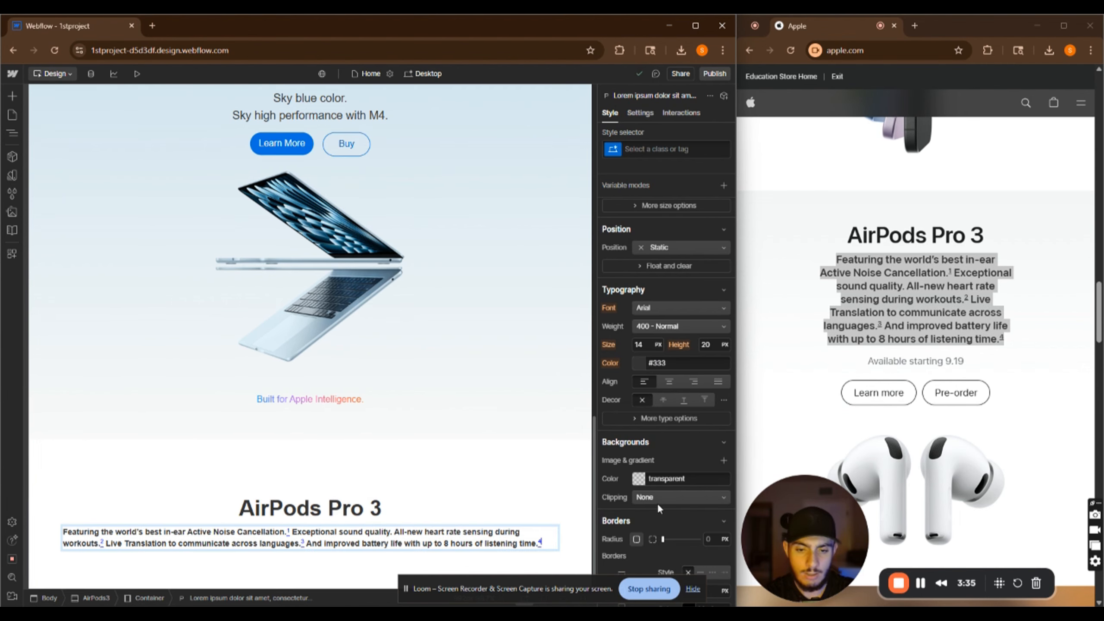
left_click(669, 382)
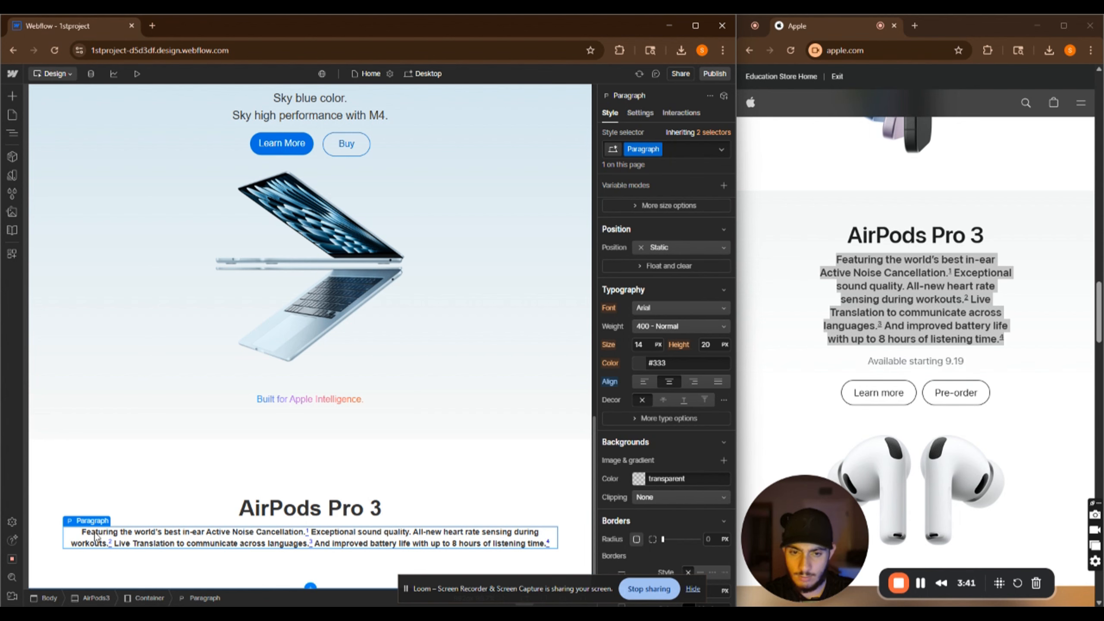
left_click(640, 113)
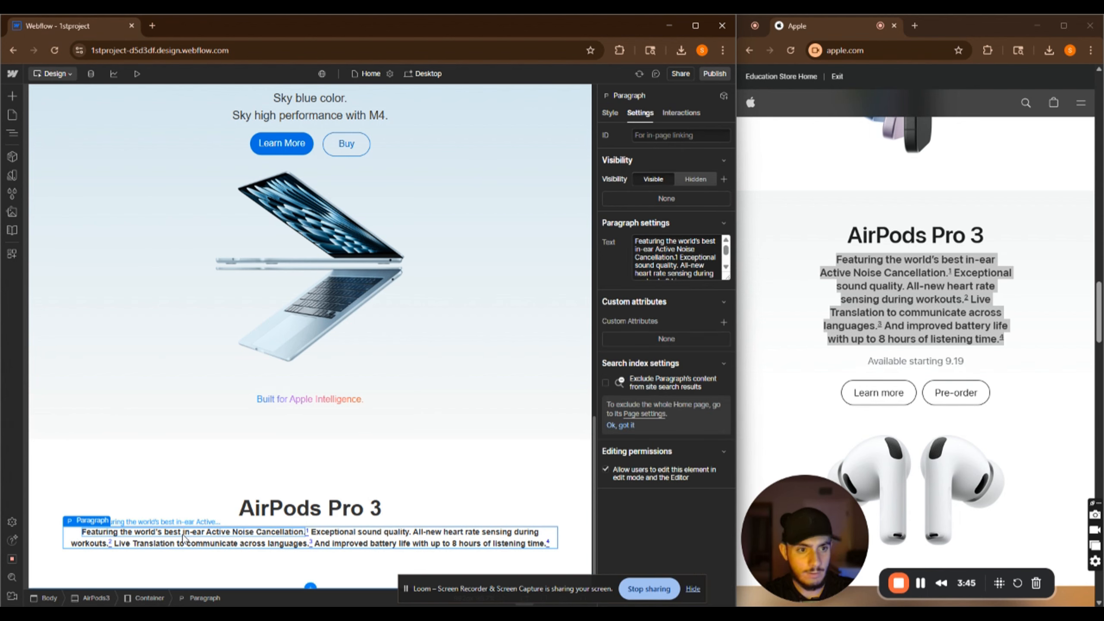
double_click(198, 533)
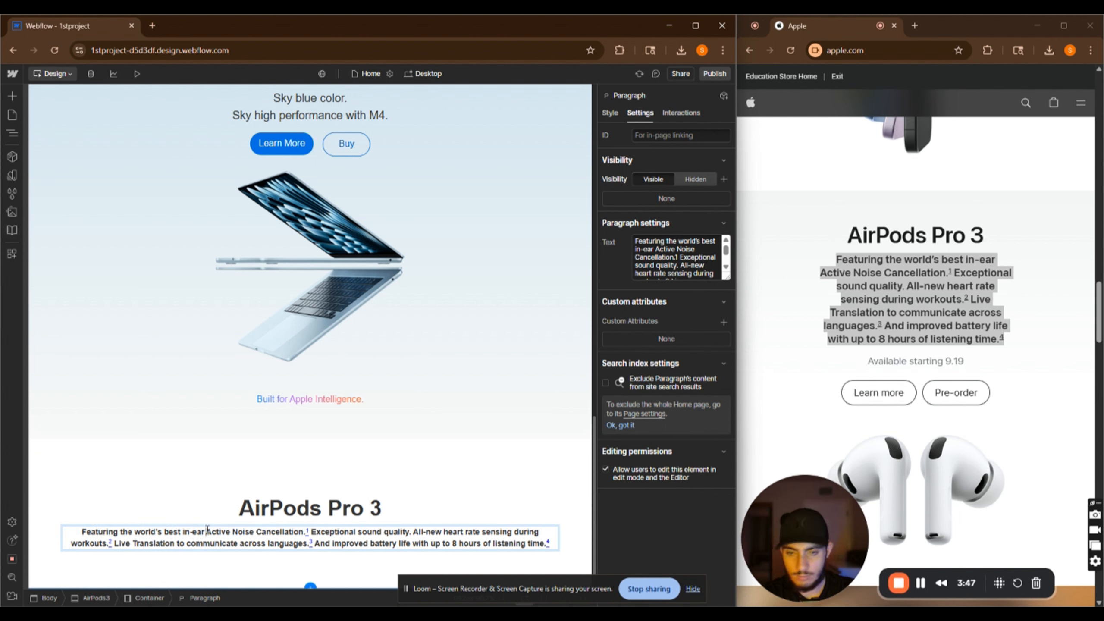
left_click(207, 531)
key("shift+Return")
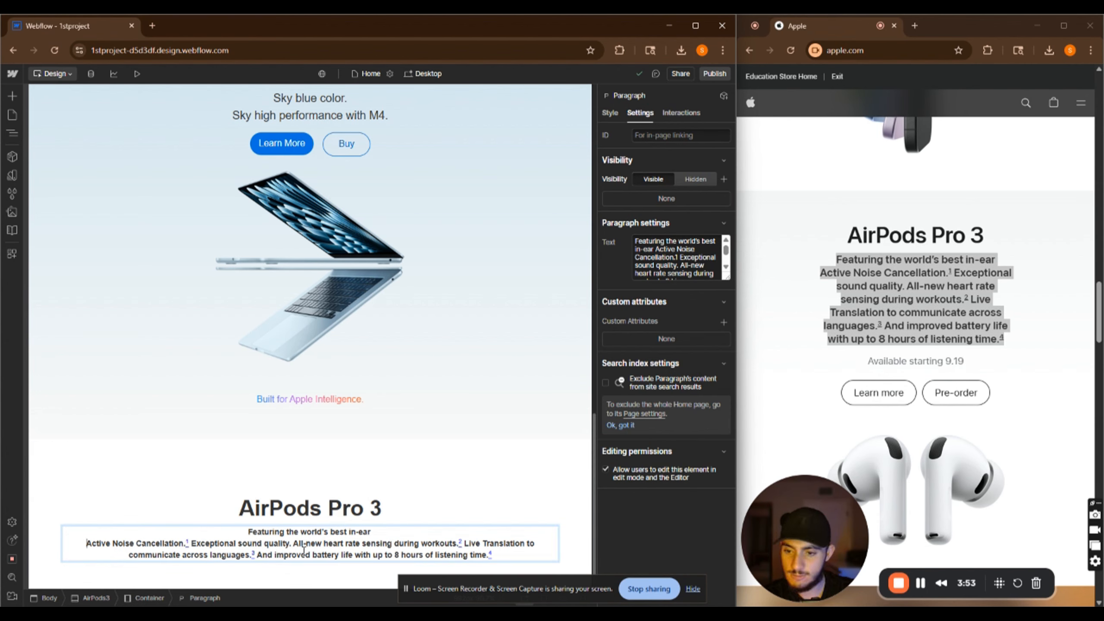
left_click(239, 544)
key("shift+Return")
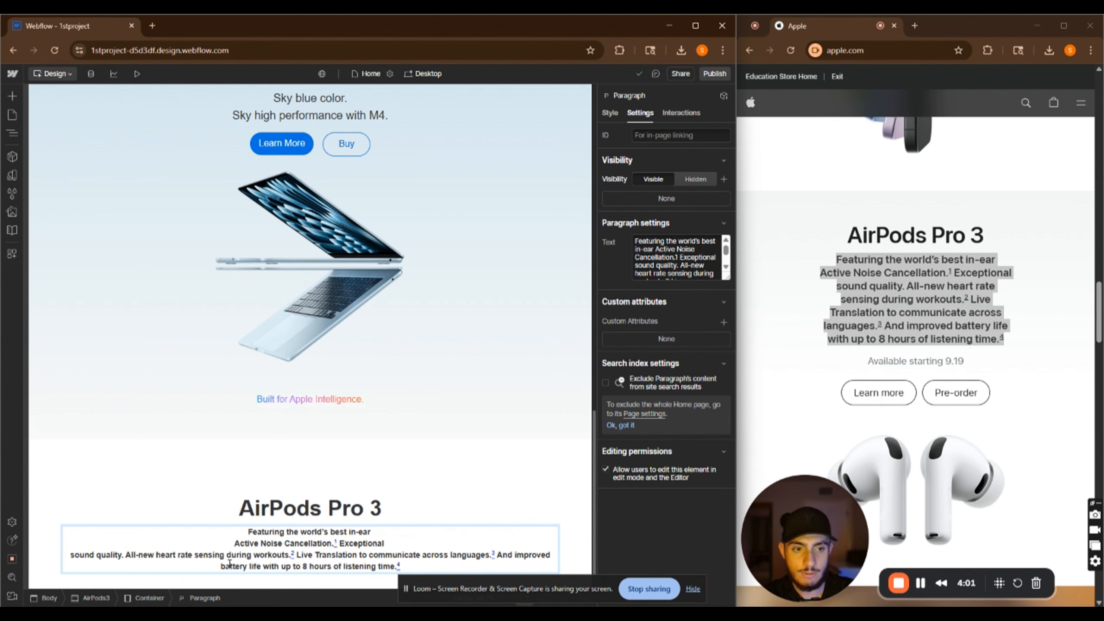
left_click(194, 556)
key("shift+Return")
left_click(105, 533)
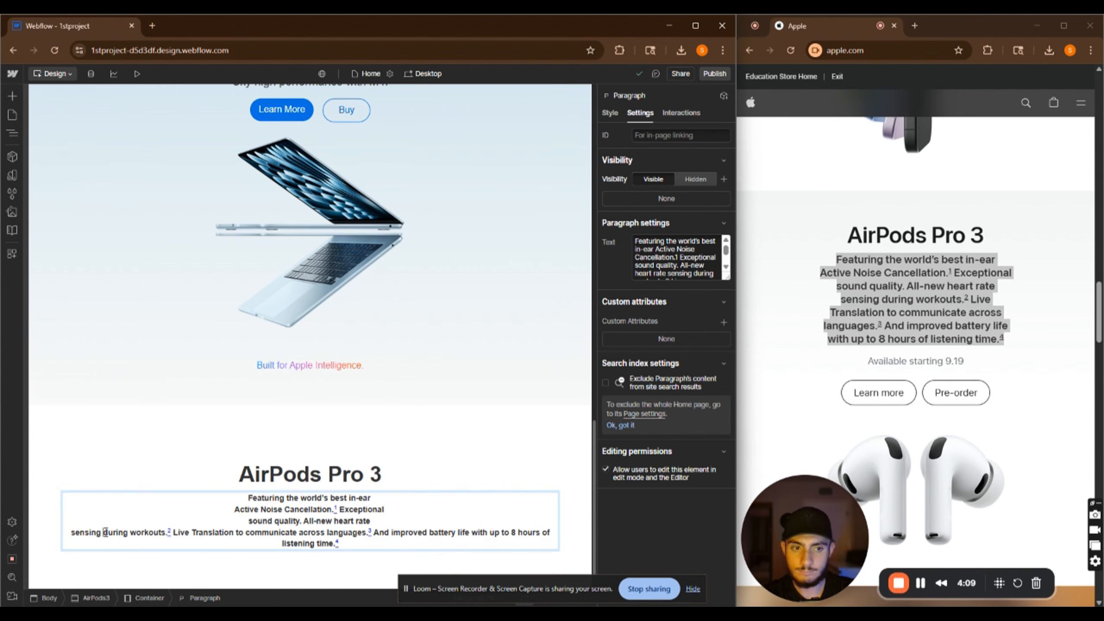
left_click(192, 533)
key("shift+Return")
left_click(236, 544)
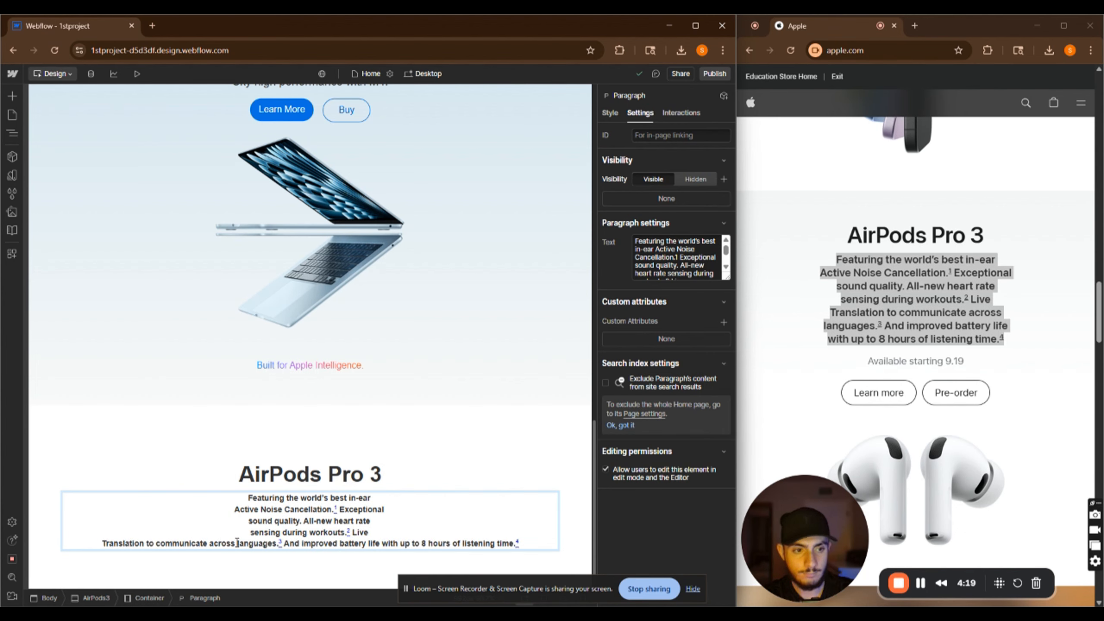
key("shift+Return")
left_click(324, 555)
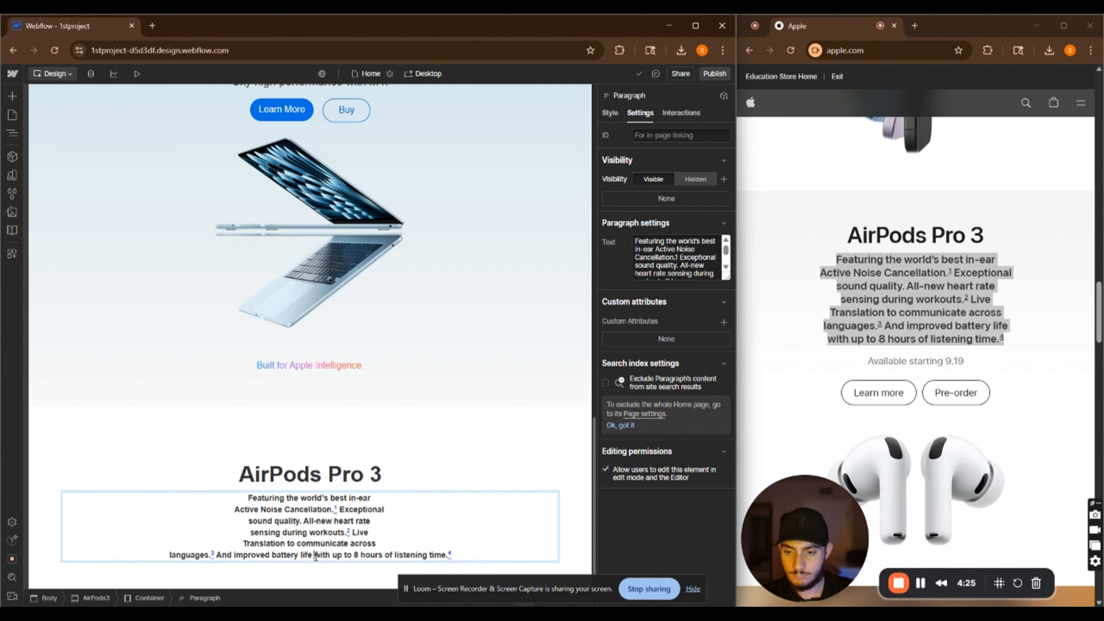
key("shift+Return")
Set the AirPods description paragraph's font size to 16 px
left_click(489, 473)
scroll(489, 469, "down", 1)
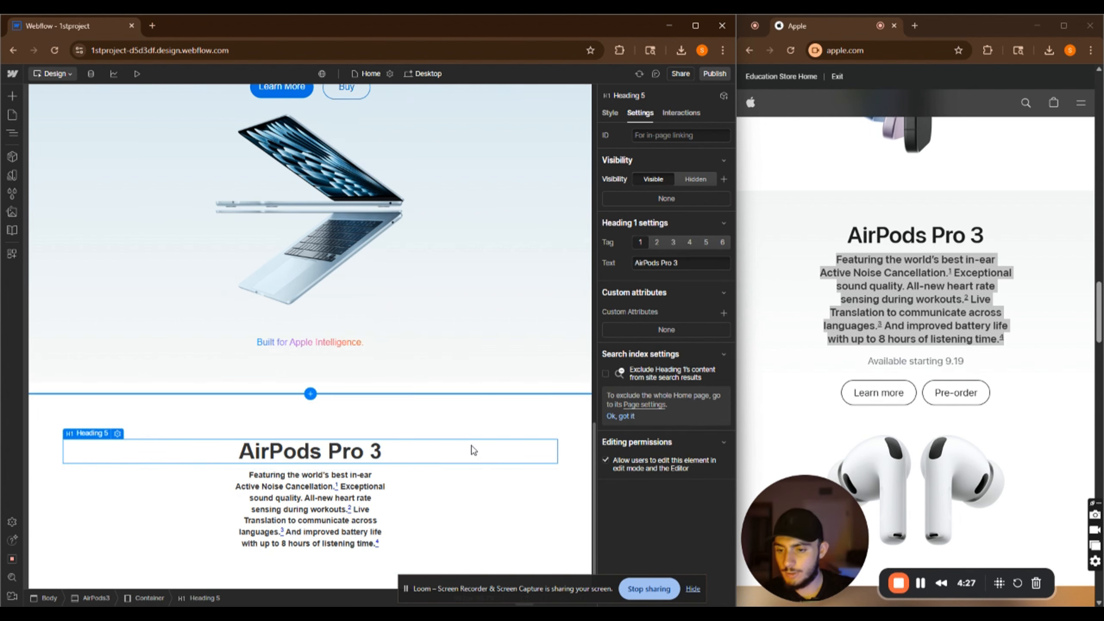
left_click(383, 518)
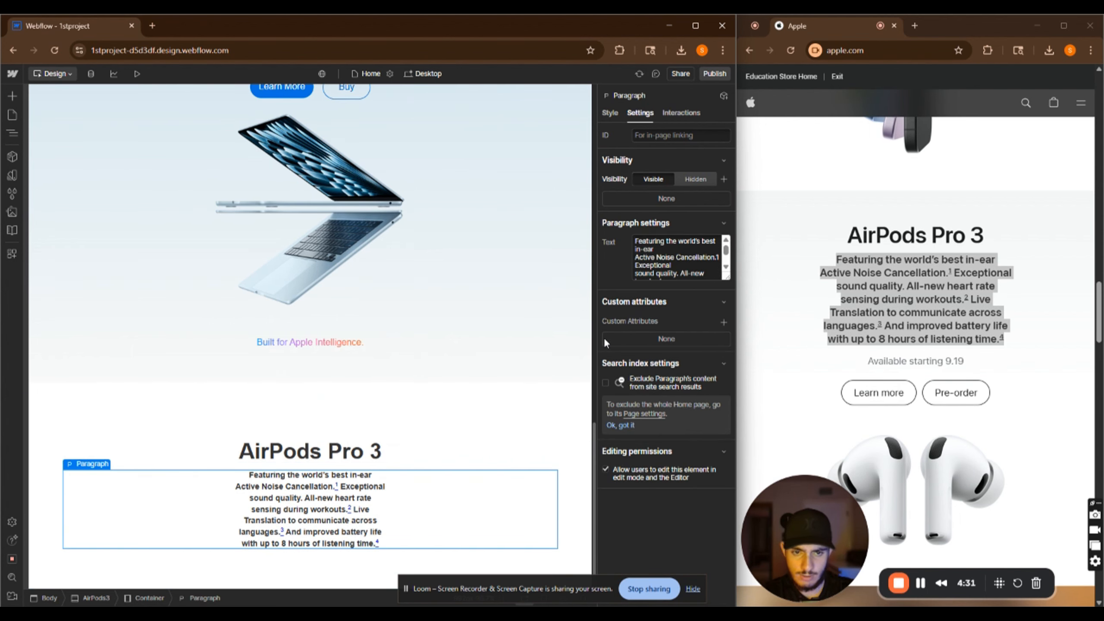
left_click(612, 112)
scroll(638, 352, "down", 10)
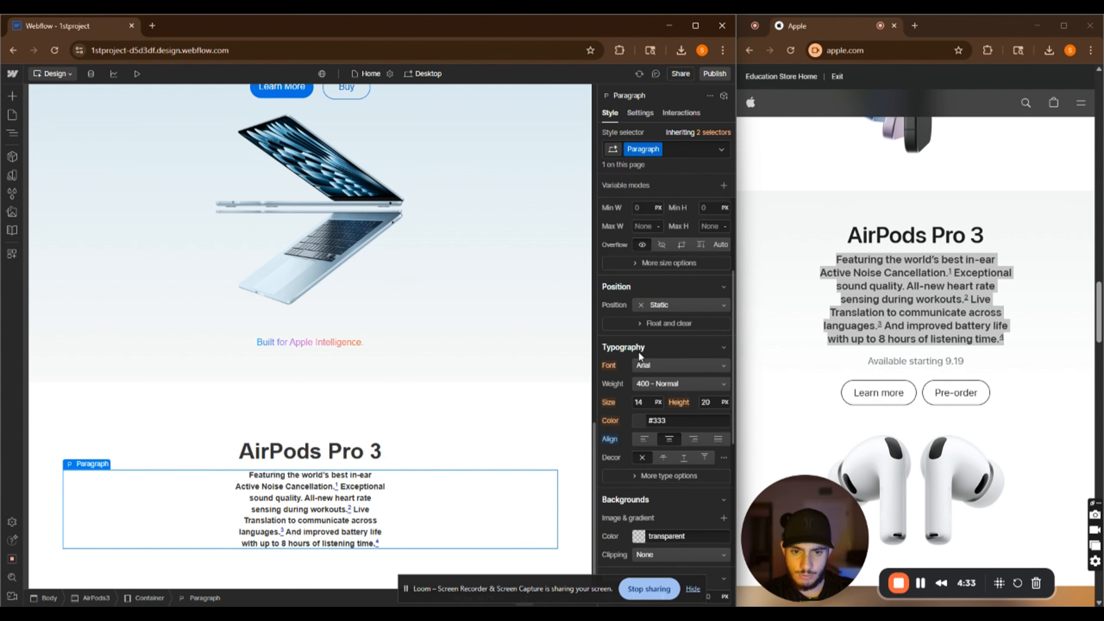
scroll(642, 350, "up", 3)
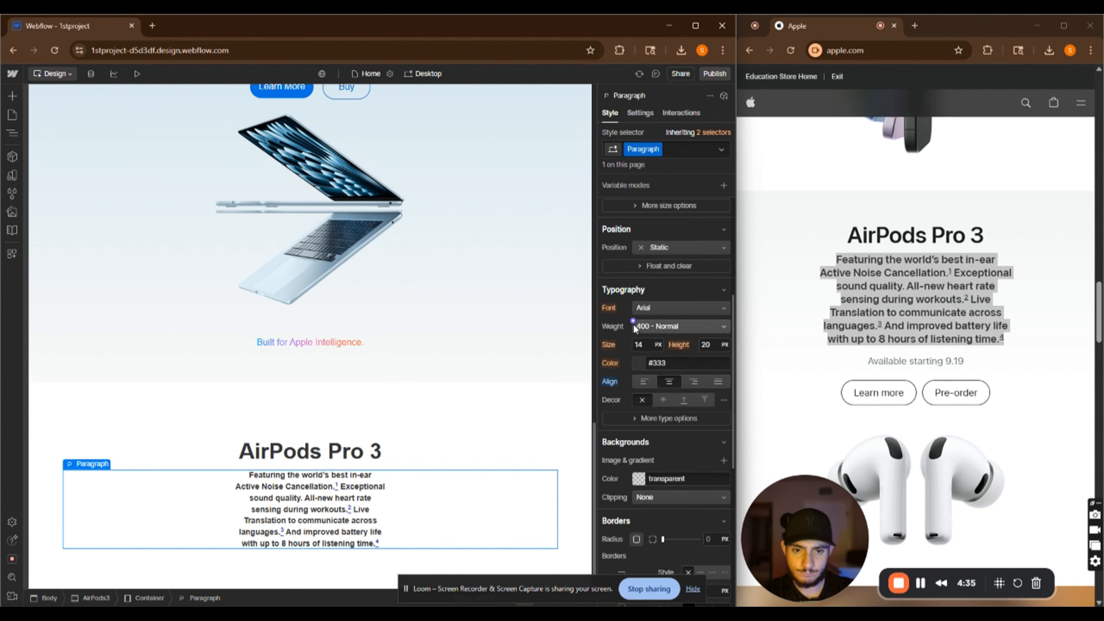
left_click(636, 344)
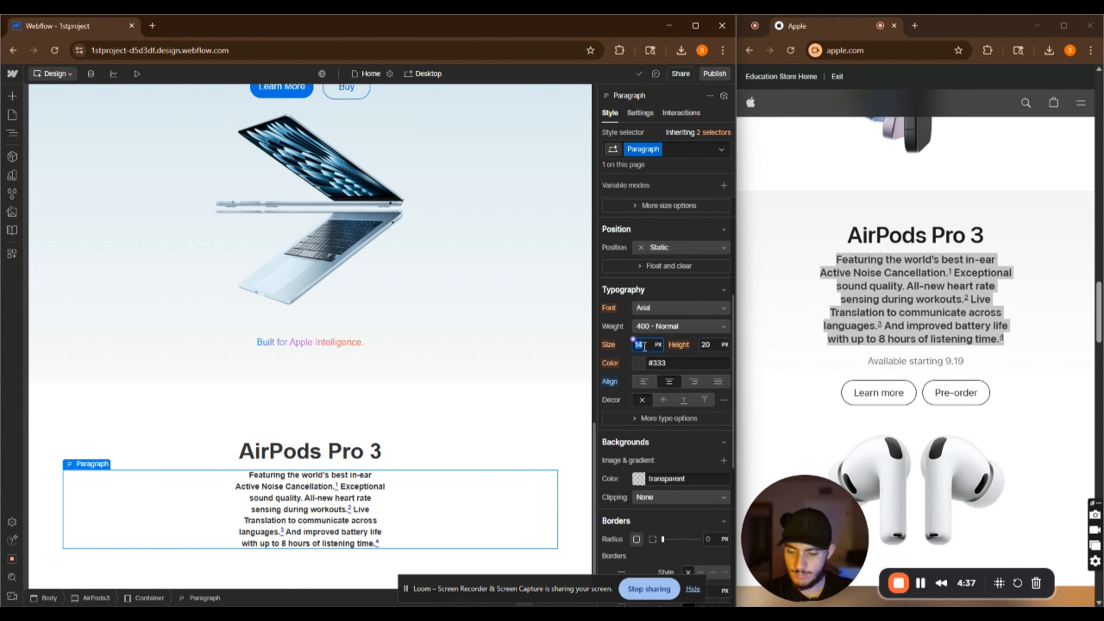
type("16")
key("Return")
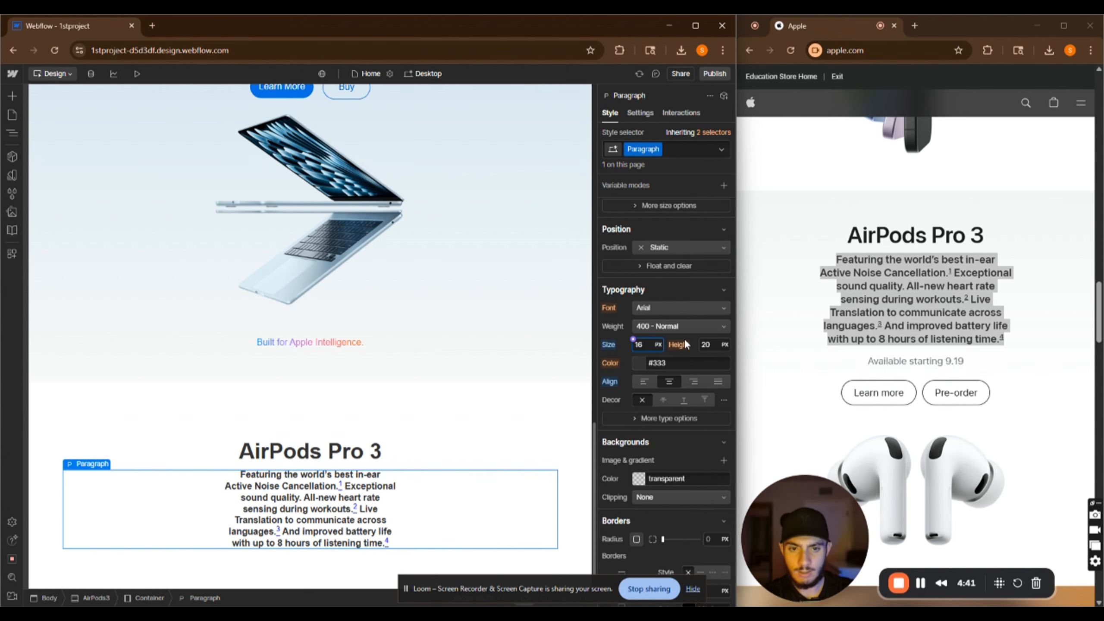
Give the description paragraph a top margin of 20 px
scroll(684, 348, "up", 5)
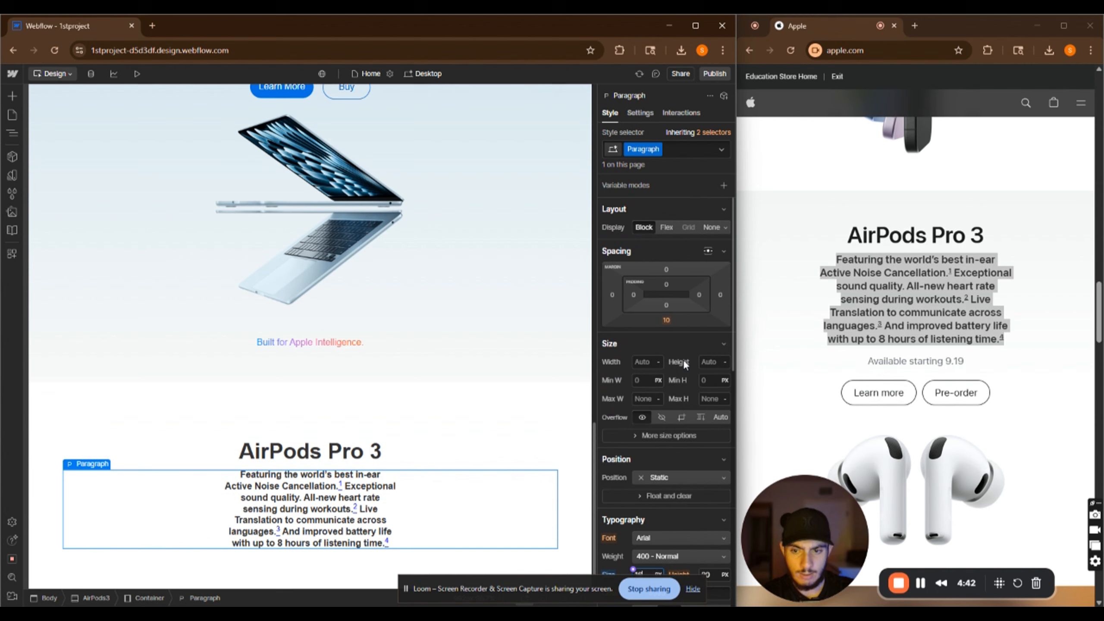
left_click(669, 268)
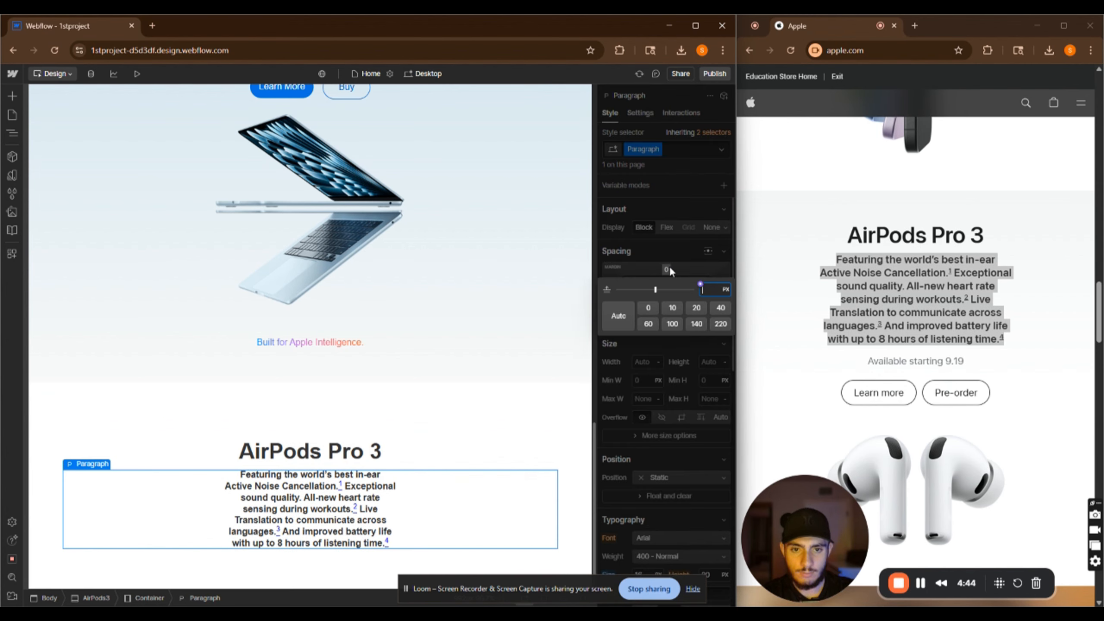
left_click(677, 307)
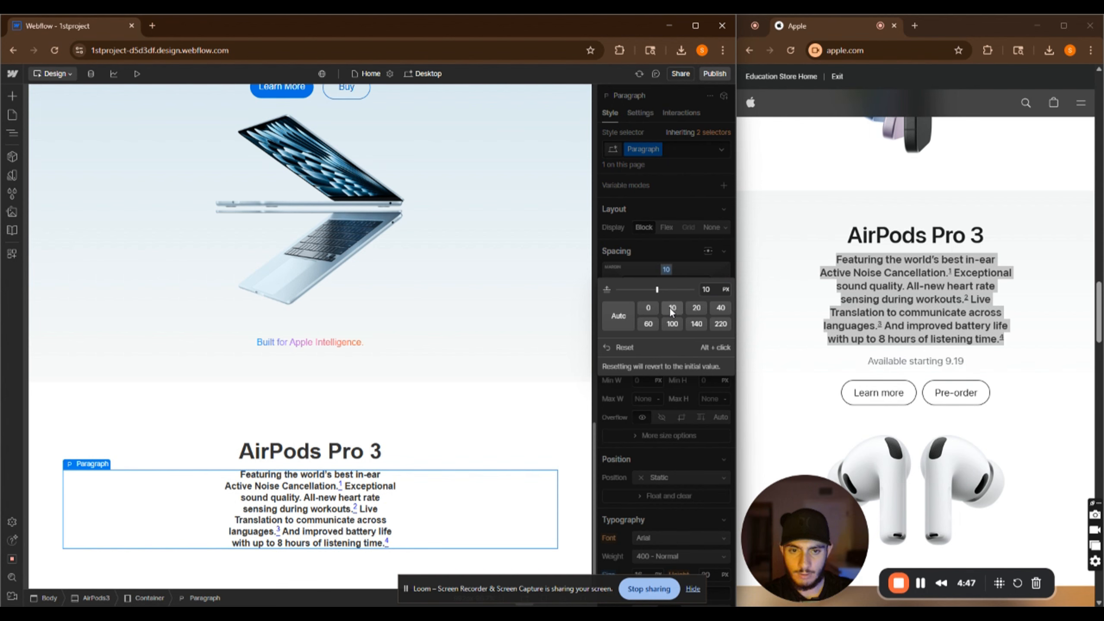
left_click(692, 308)
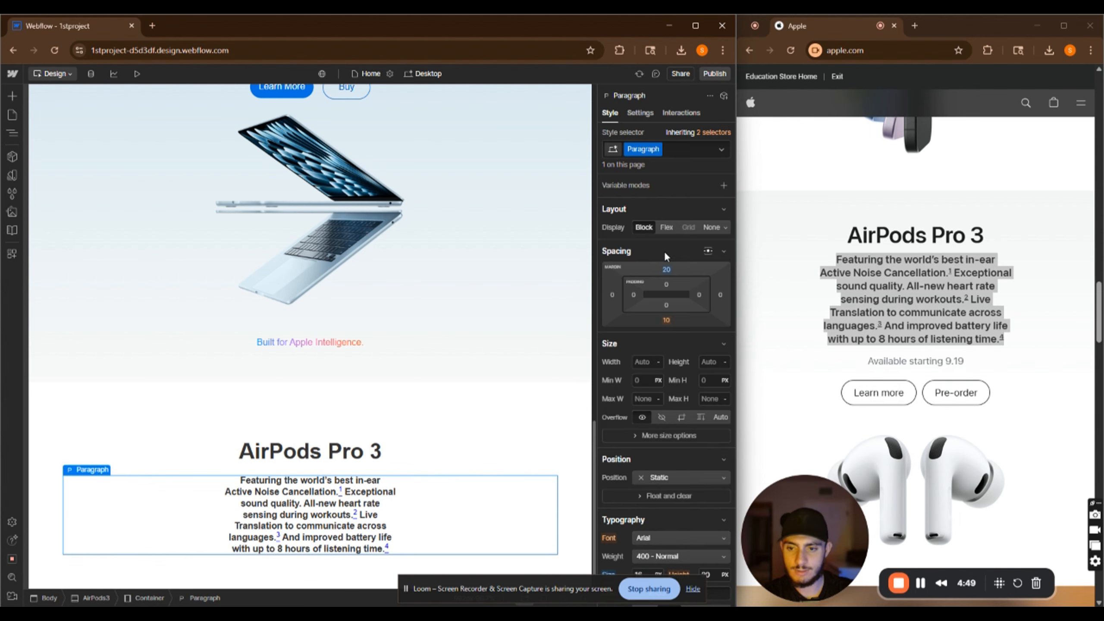
Insert a text block inside the AirPods container below the paragraph
left_click(480, 450)
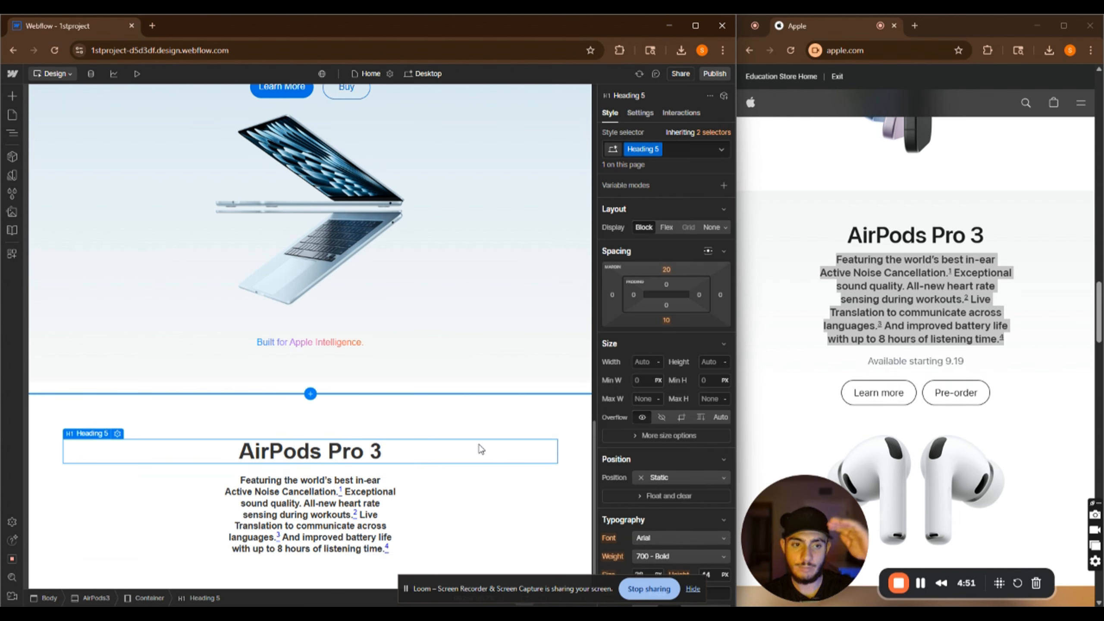
left_click(434, 476)
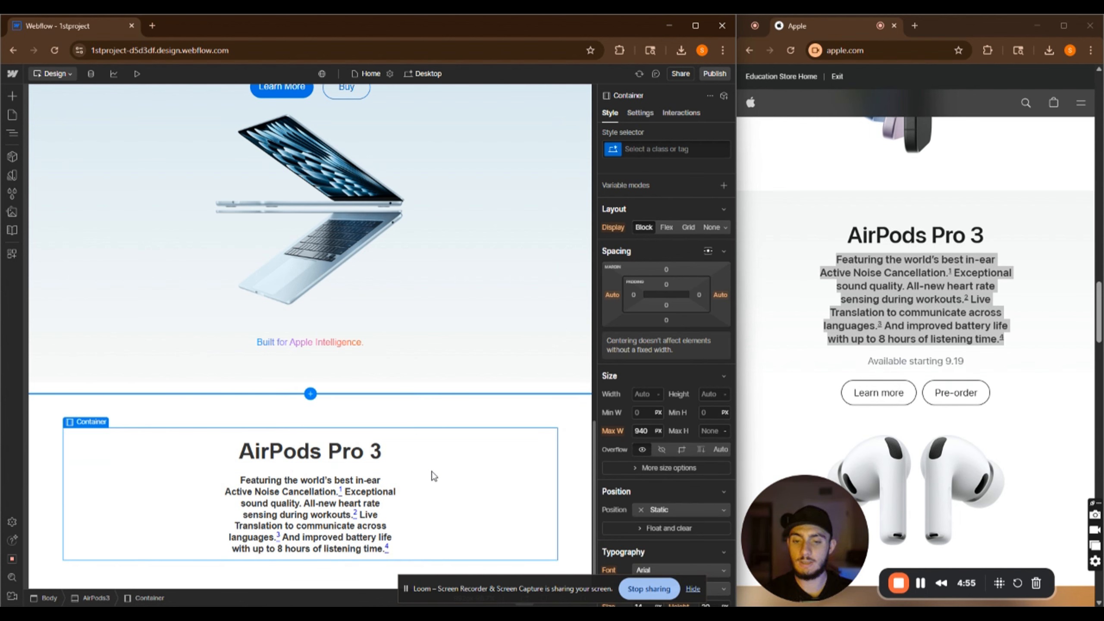
key("ctrl+k")
type("text")
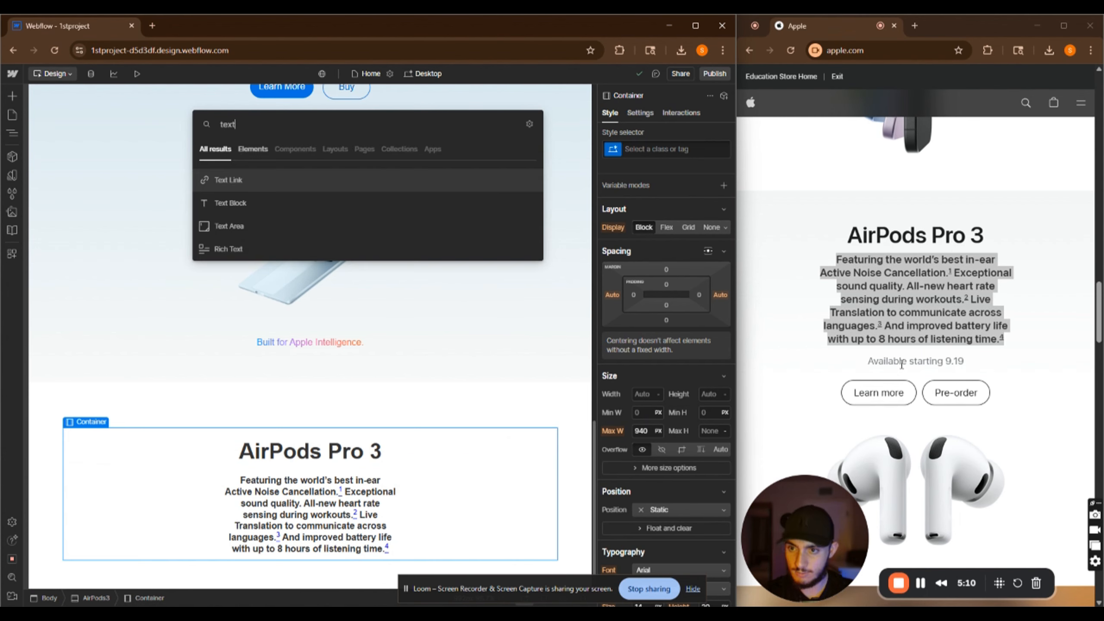
left_click(222, 208)
Center-align the new text block and replace its text with "Available starting 9.19" copied from Apple's page
scroll(913, 304, "down", 3)
mouse_move(868, 246)
left_mouse_down()
mouse_move(986, 252)
mouse_move(855, 240)
left_mouse_up()
key("ctrl+c")
scroll(391, 404, "down", 1)
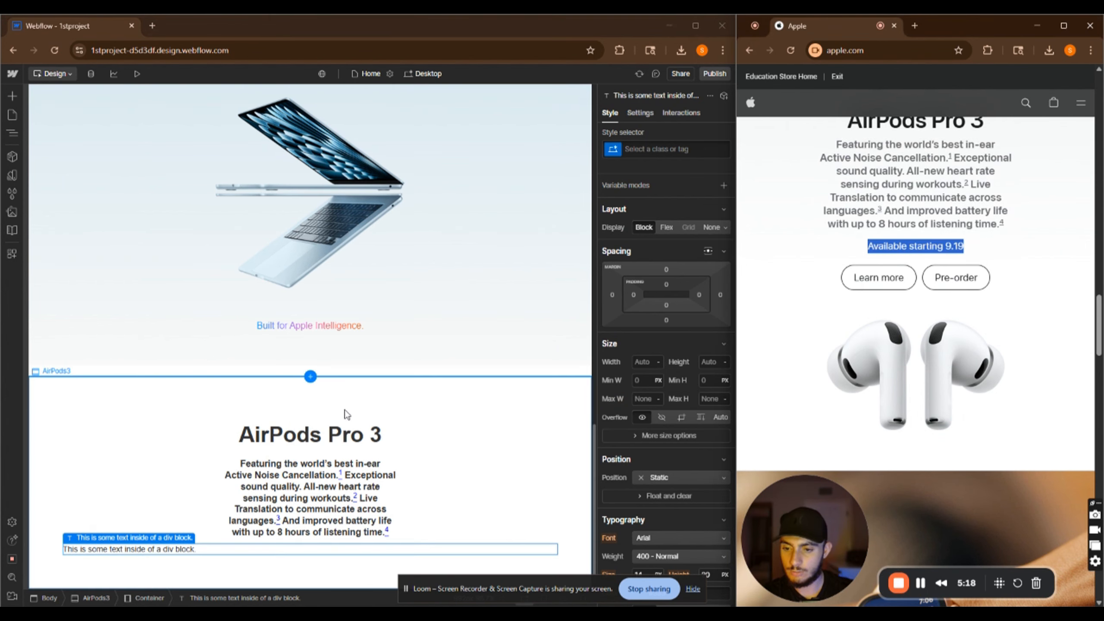
scroll(670, 348, "down", 5)
left_click(669, 324)
double_click(273, 548)
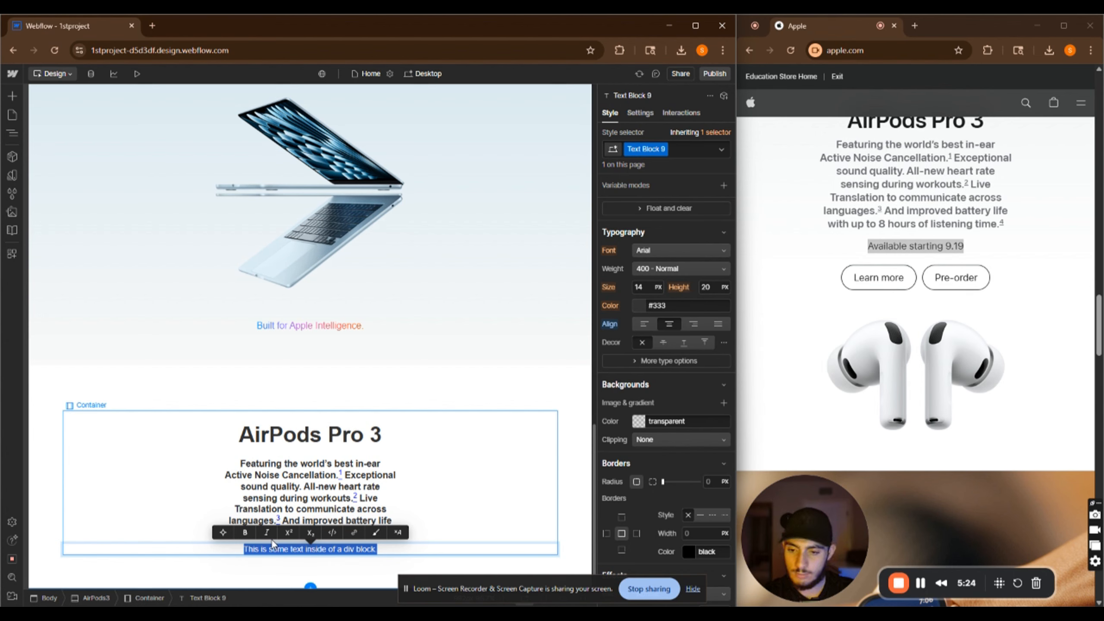
key("ctrl+v")
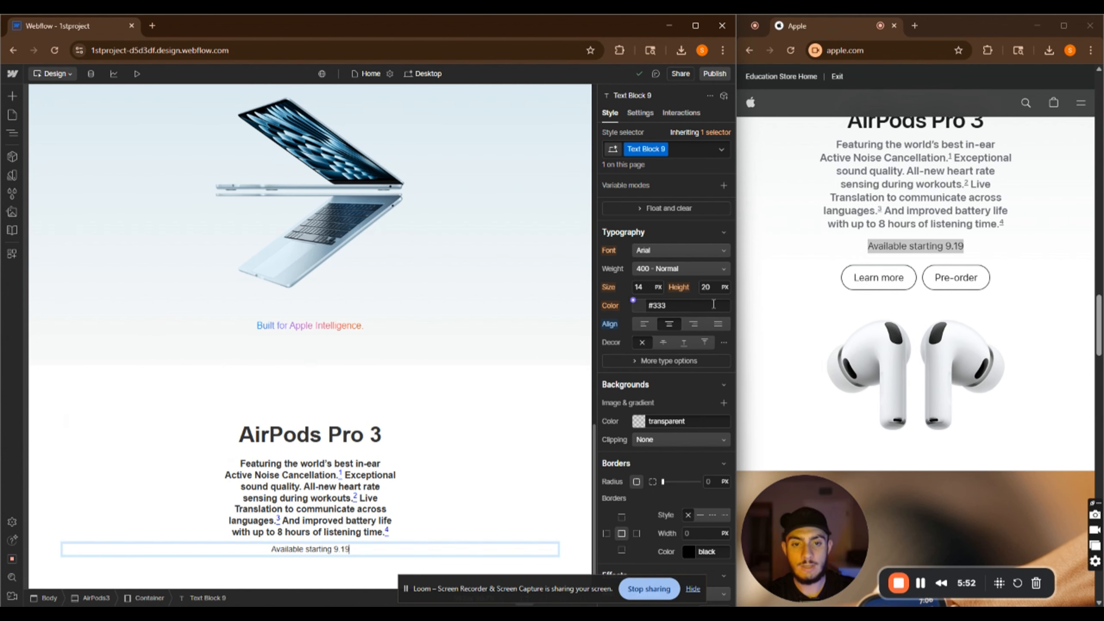
Set the "Available starting 9.19" text block's top and bottom margins to 20 px each
scroll(651, 301, "up", 4)
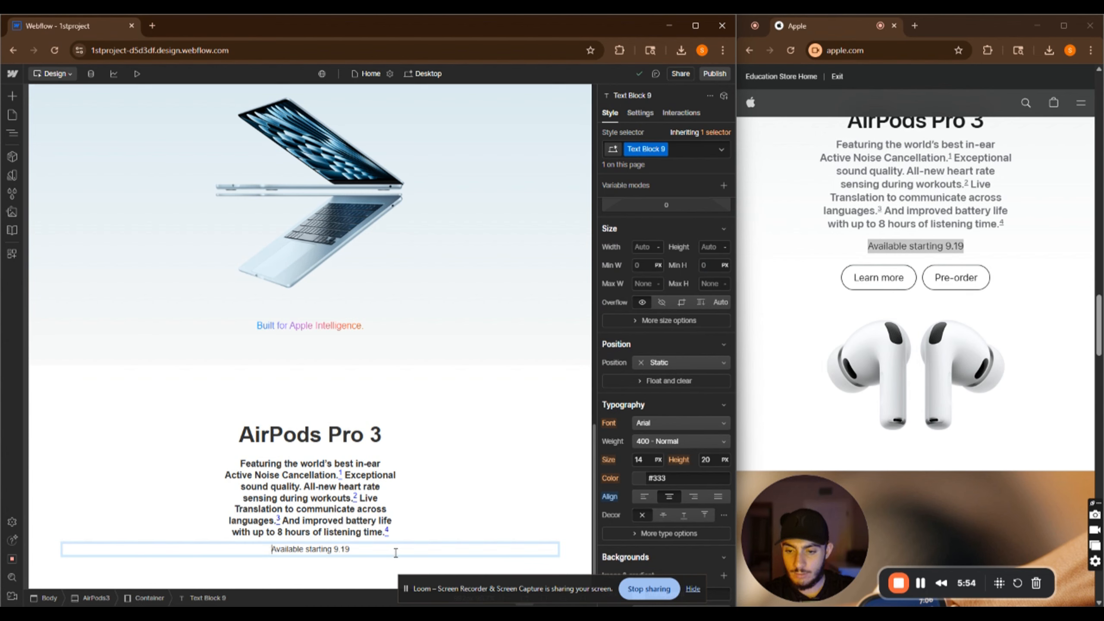
left_click(384, 562)
left_click(429, 553)
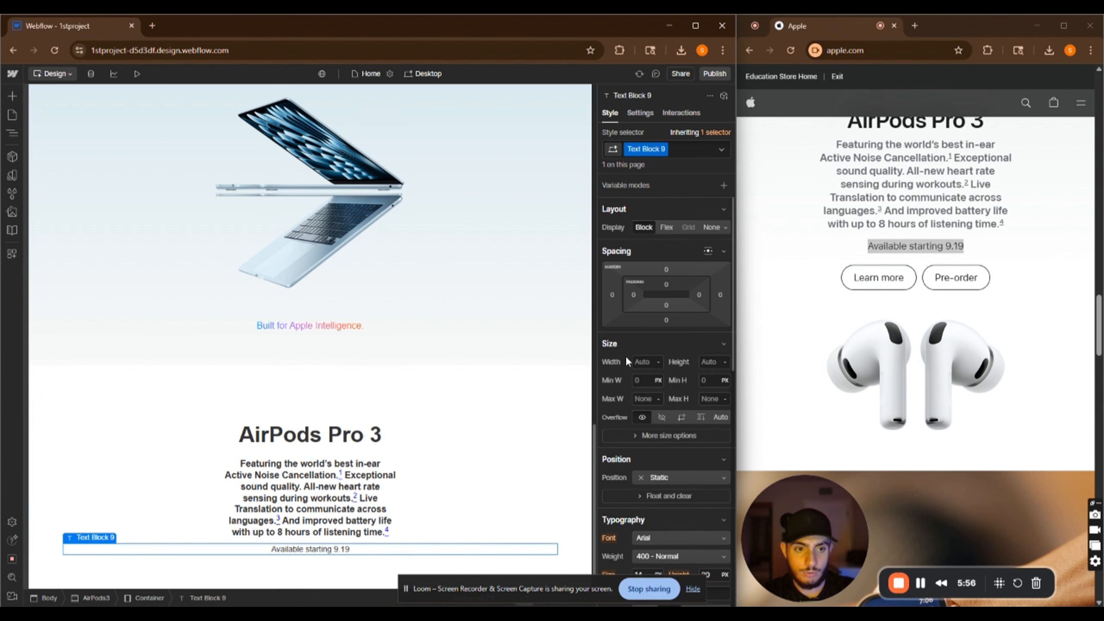
left_click(666, 269)
left_click(696, 308)
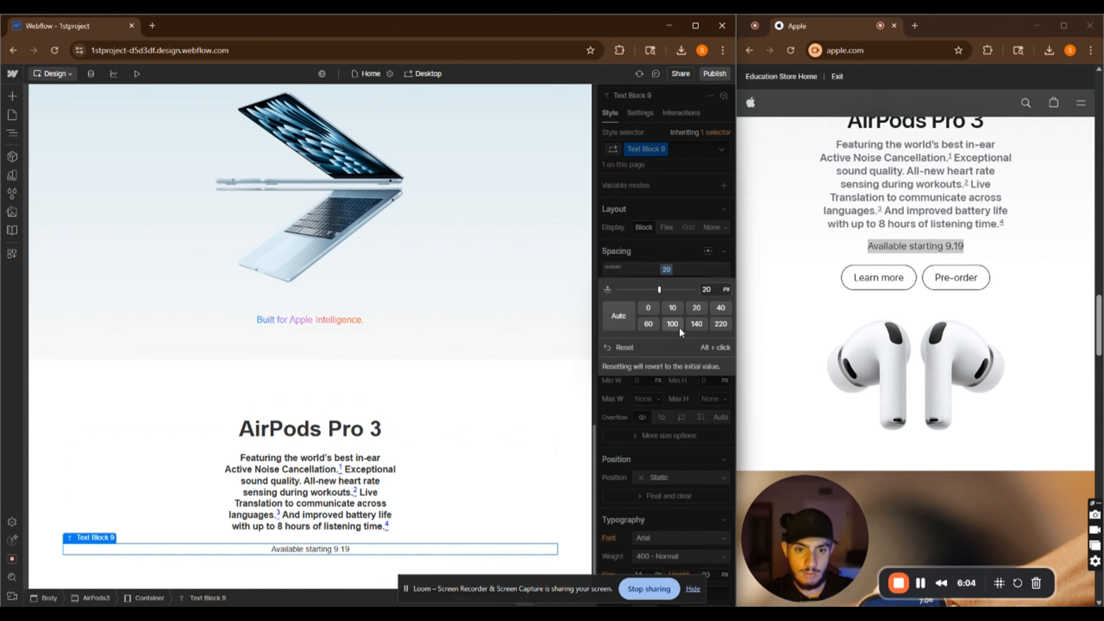
left_click(665, 320)
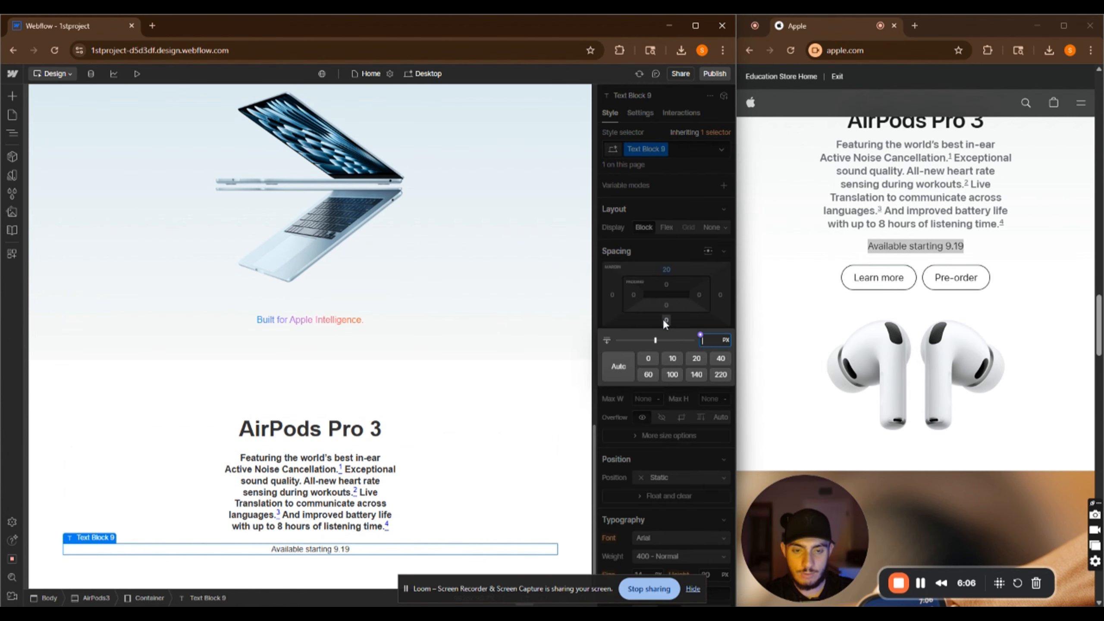
left_click(692, 358)
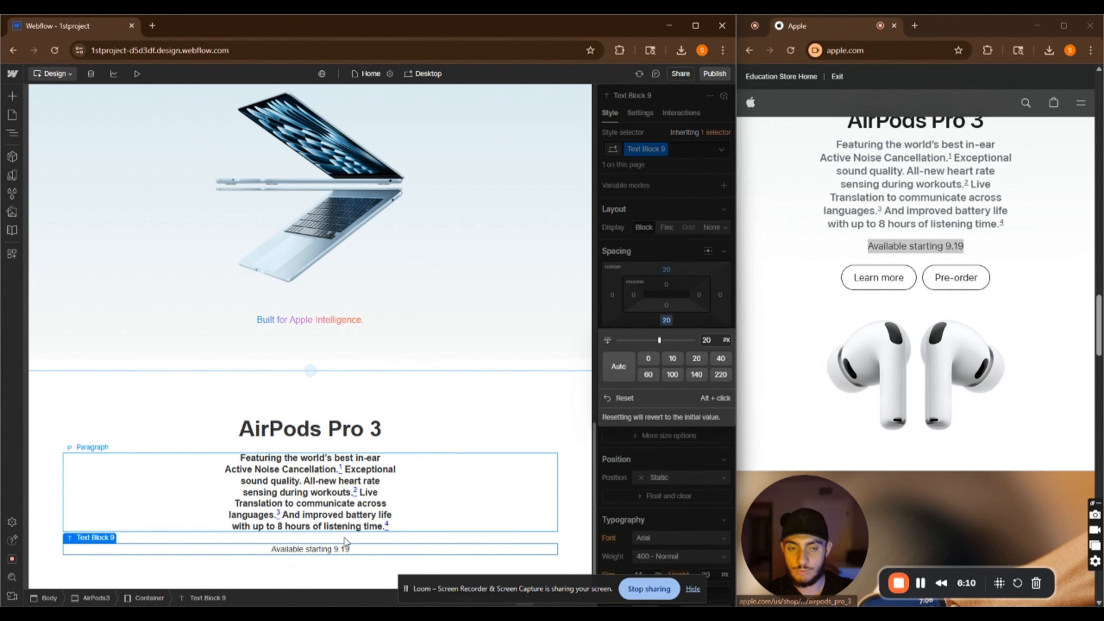
Copy the Learn More and Shop iPhone button grid from the iPhone section into the AirPods container below the availability text
scroll(348, 547, "down", 1)
left_click(354, 549)
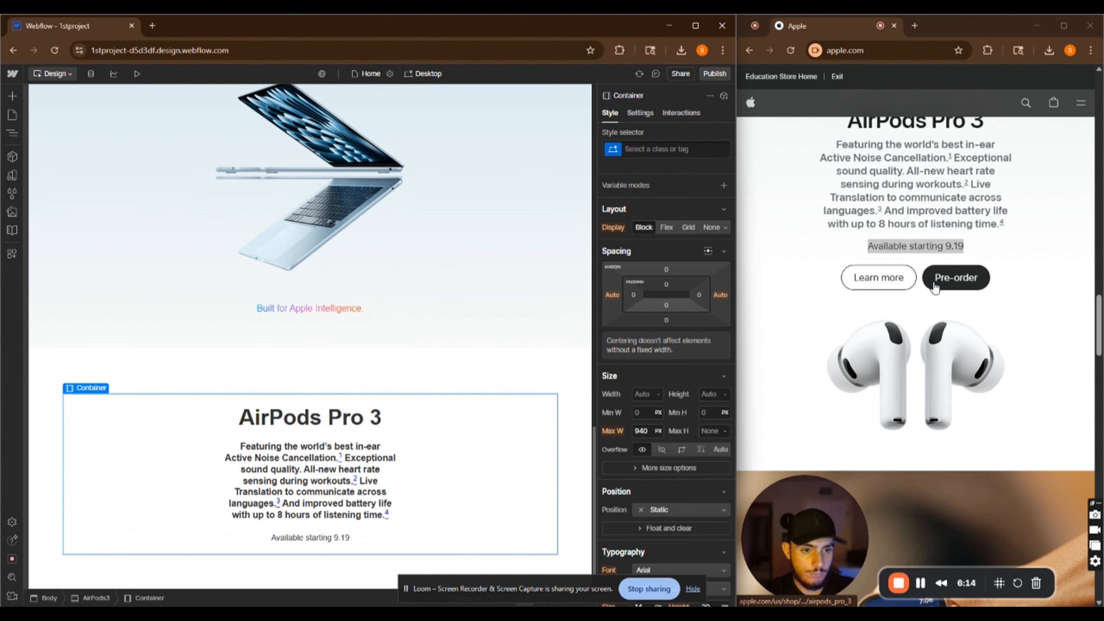
scroll(412, 435, "up", 10)
scroll(406, 452, "down", 5)
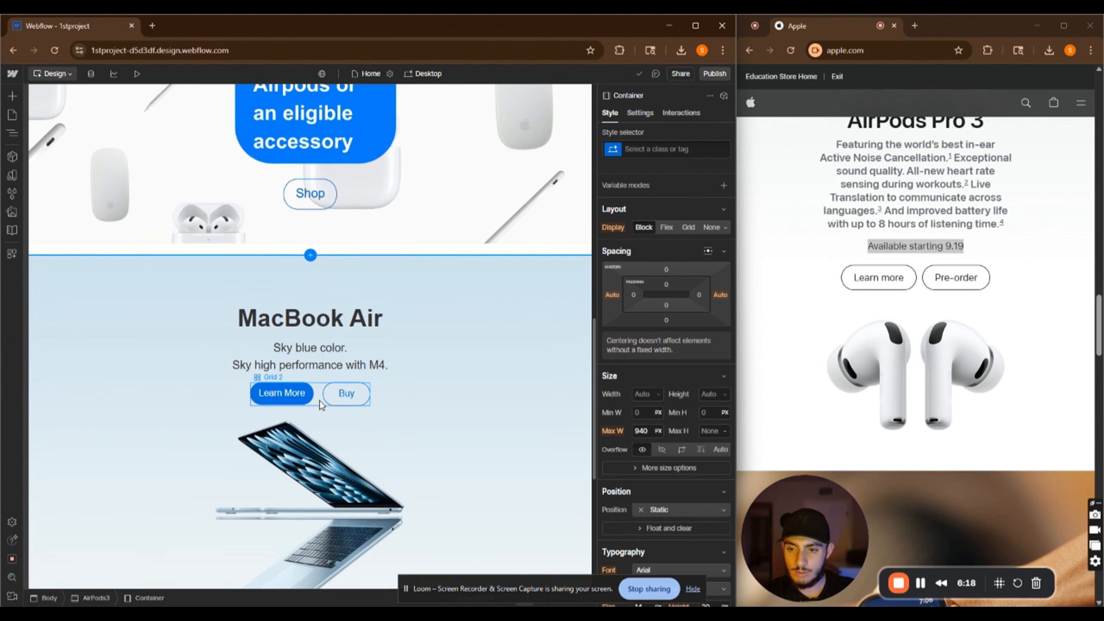
left_click(319, 401)
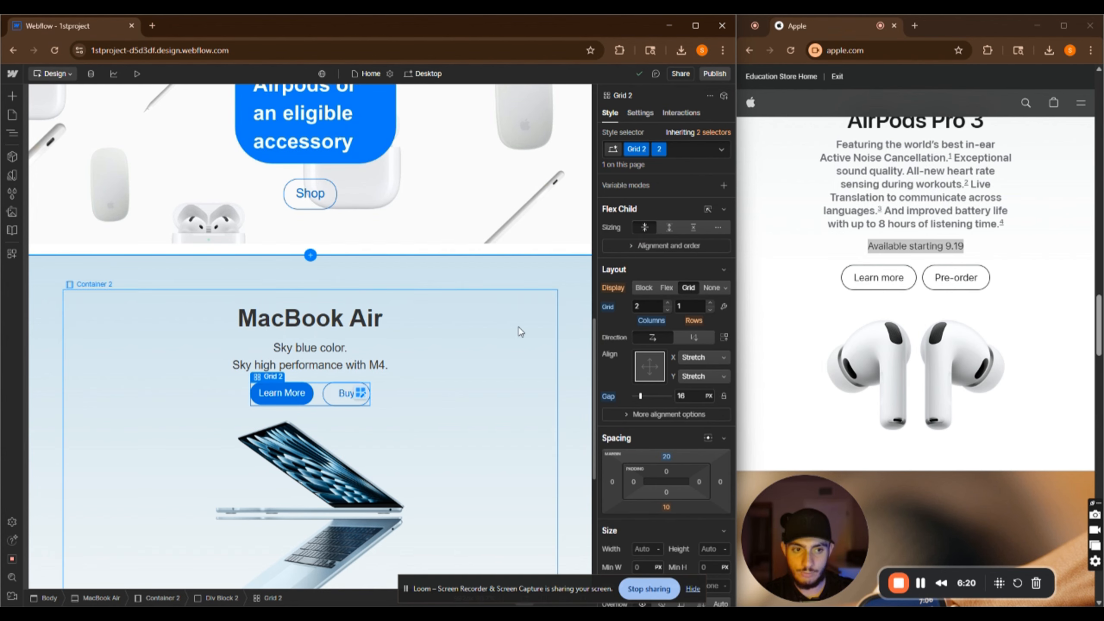
scroll(517, 378, "up", 10)
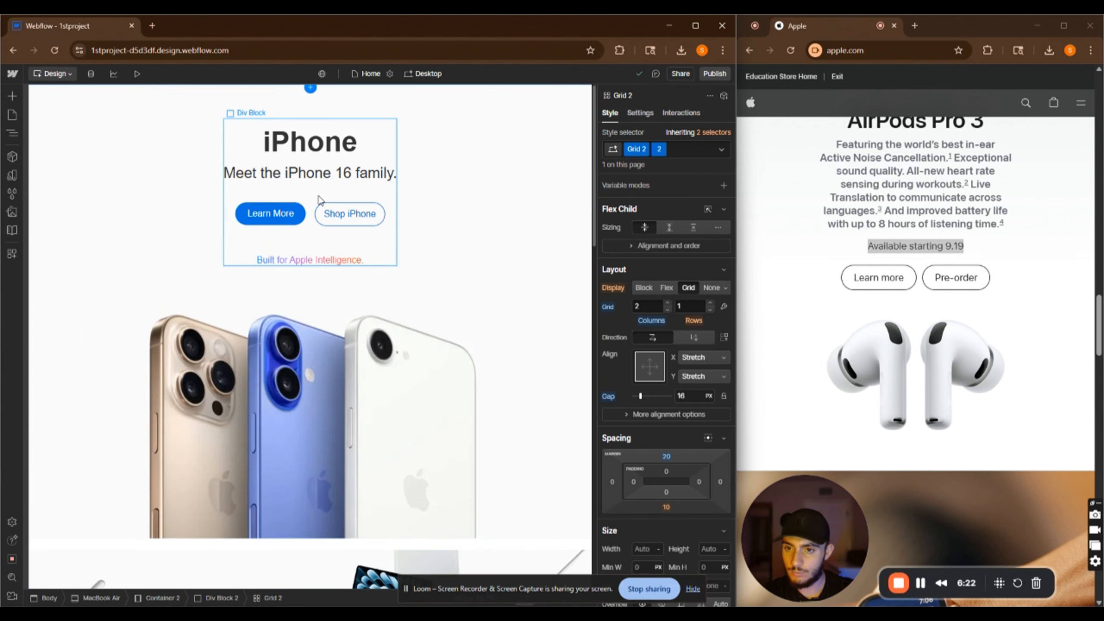
left_click(303, 220)
scroll(480, 518, "down", 10)
left_click(476, 525)
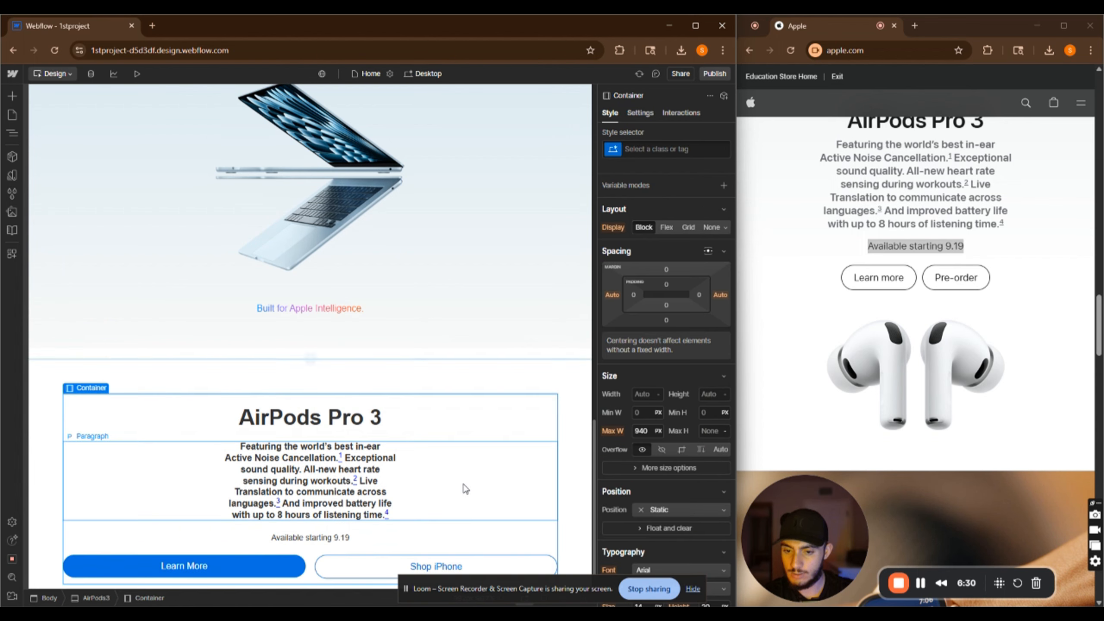
Make the AirPods container a vertical flex layout with its contents centered on both axes
scroll(465, 489, "down", 1)
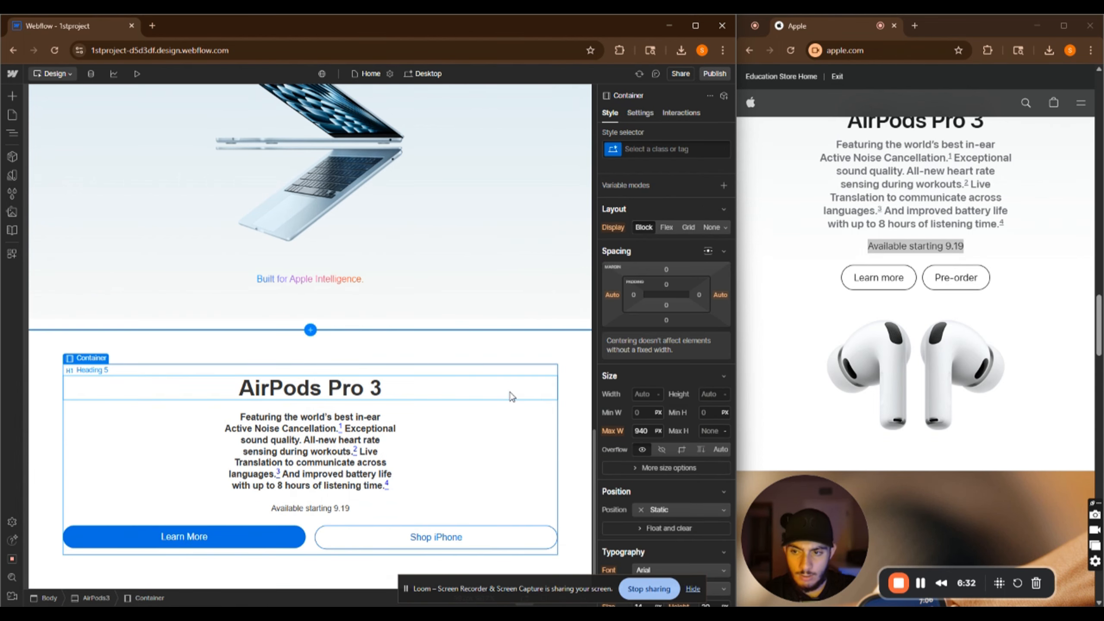
scroll(564, 445, "up", 8)
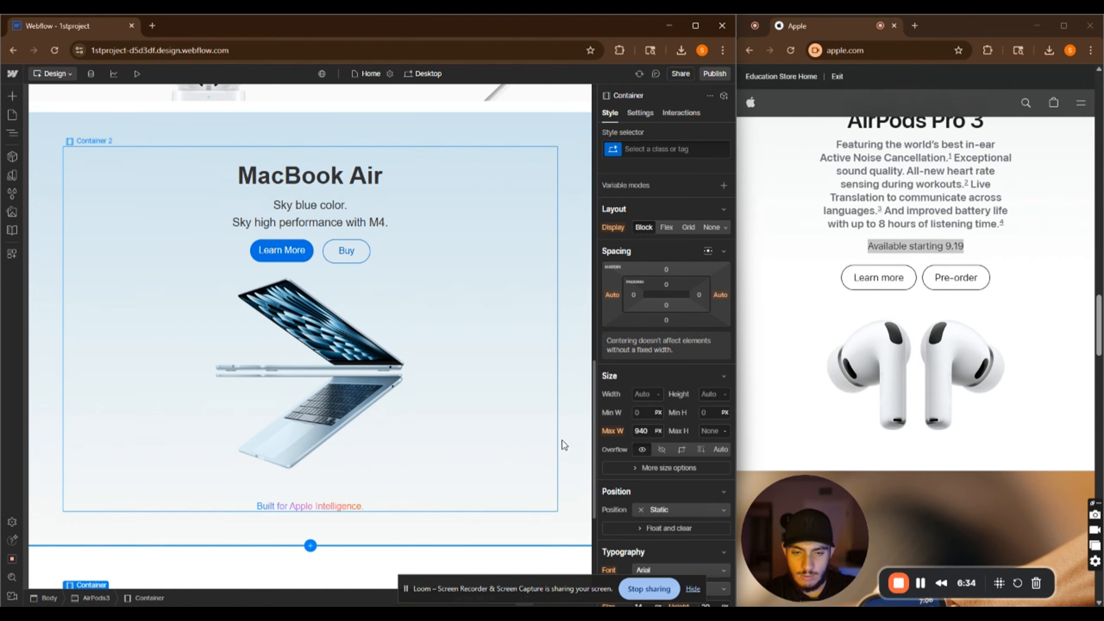
scroll(437, 447, "down", 8)
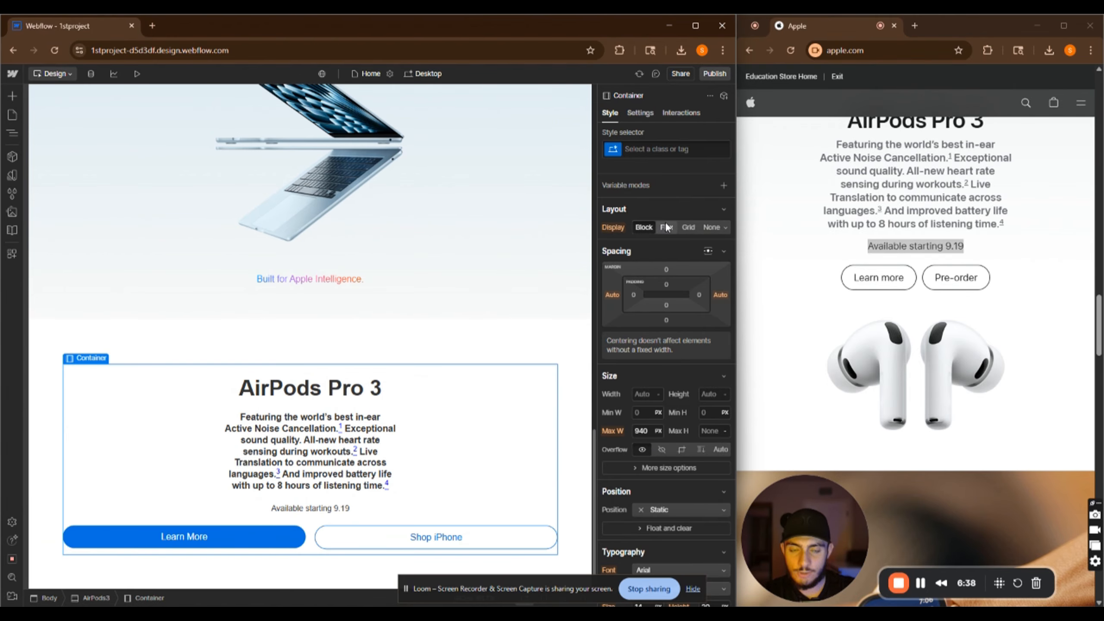
left_click(665, 227)
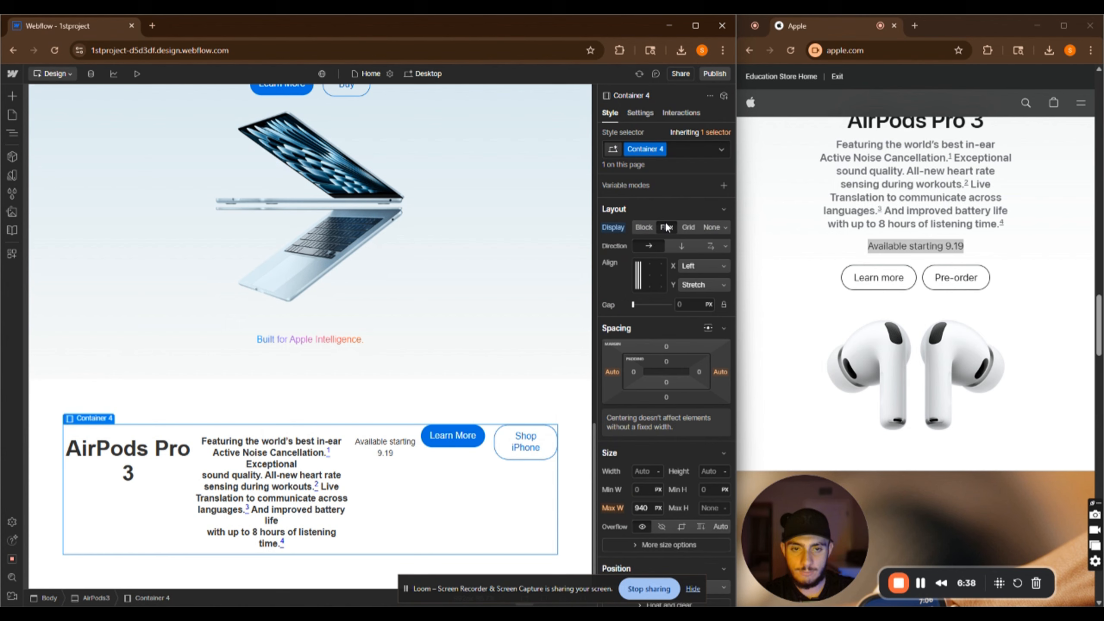
left_click(681, 247)
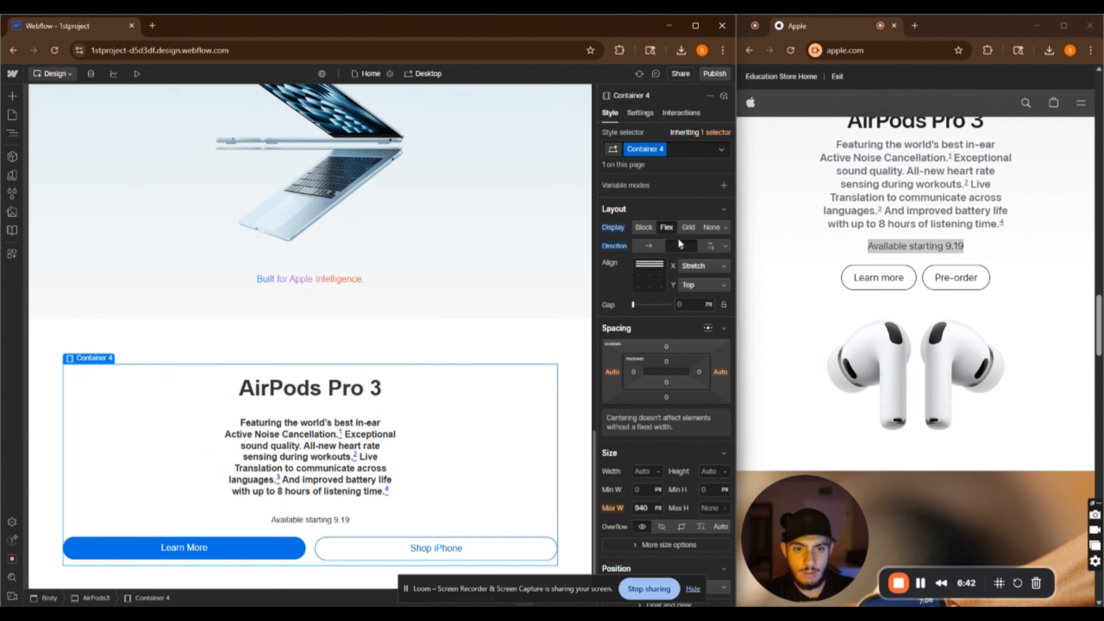
left_click(650, 275)
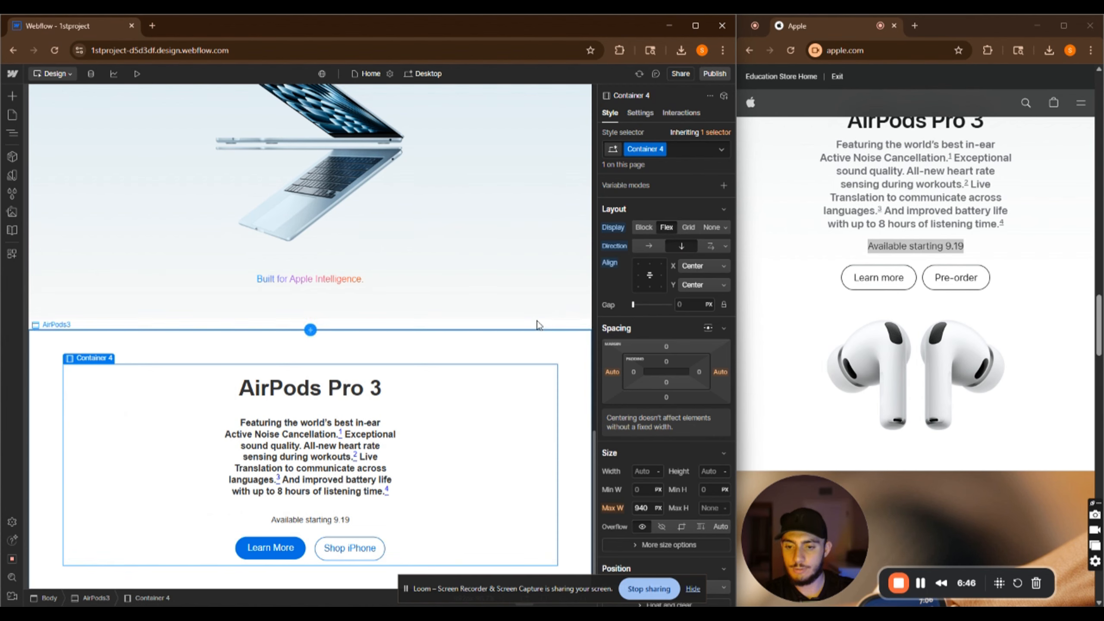
Add a new combo class named Airpods to the copied button grid in the AirPods container
scroll(375, 521, "down", 1)
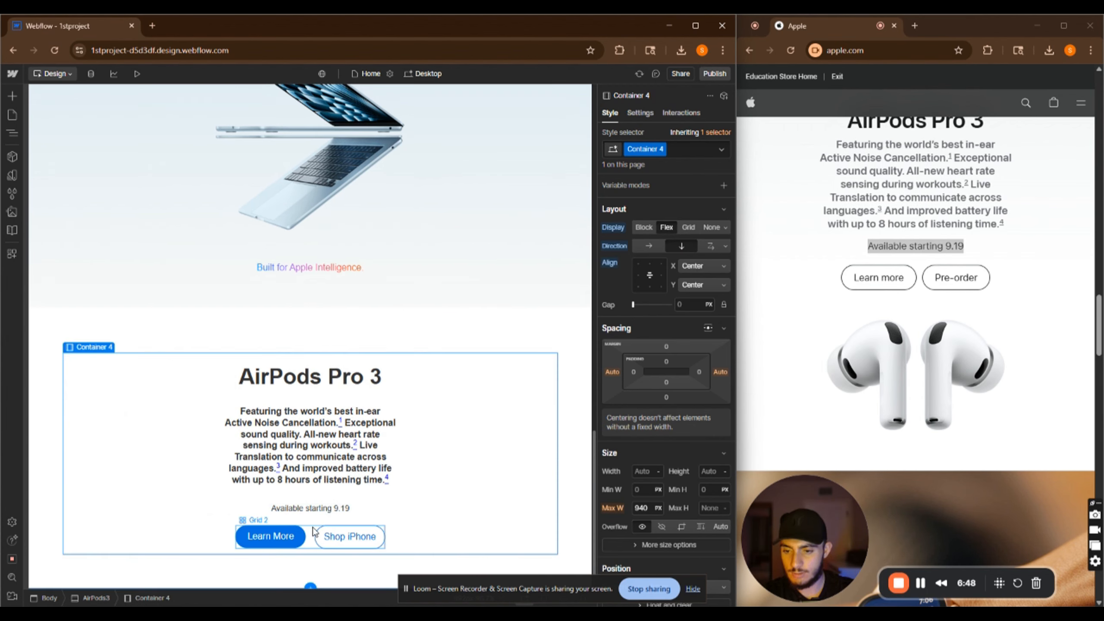
left_click(315, 530)
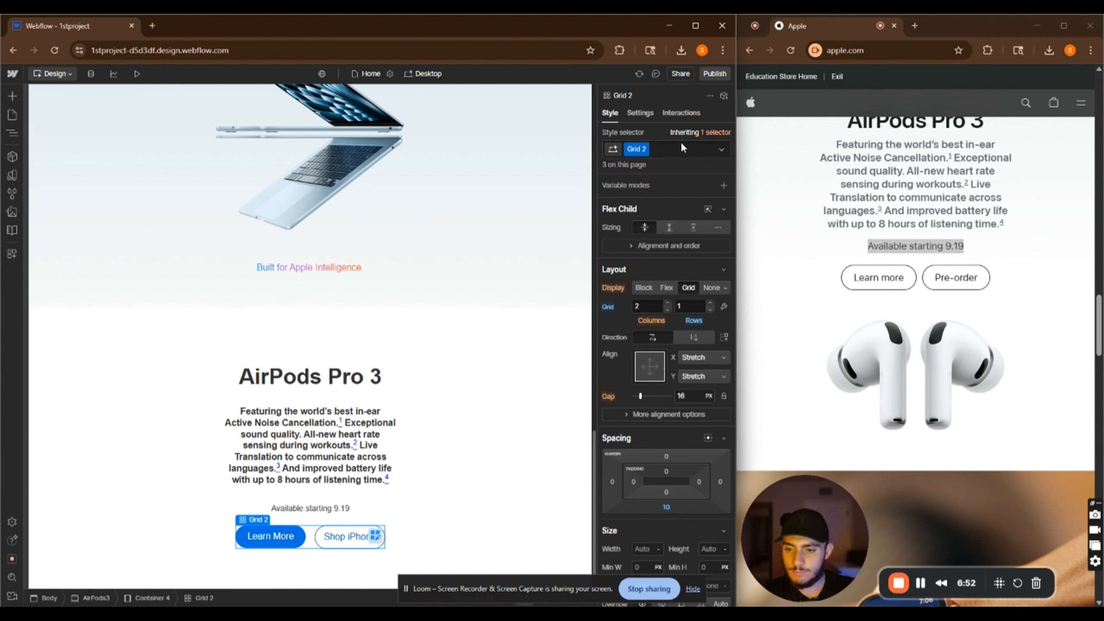
left_click(669, 147)
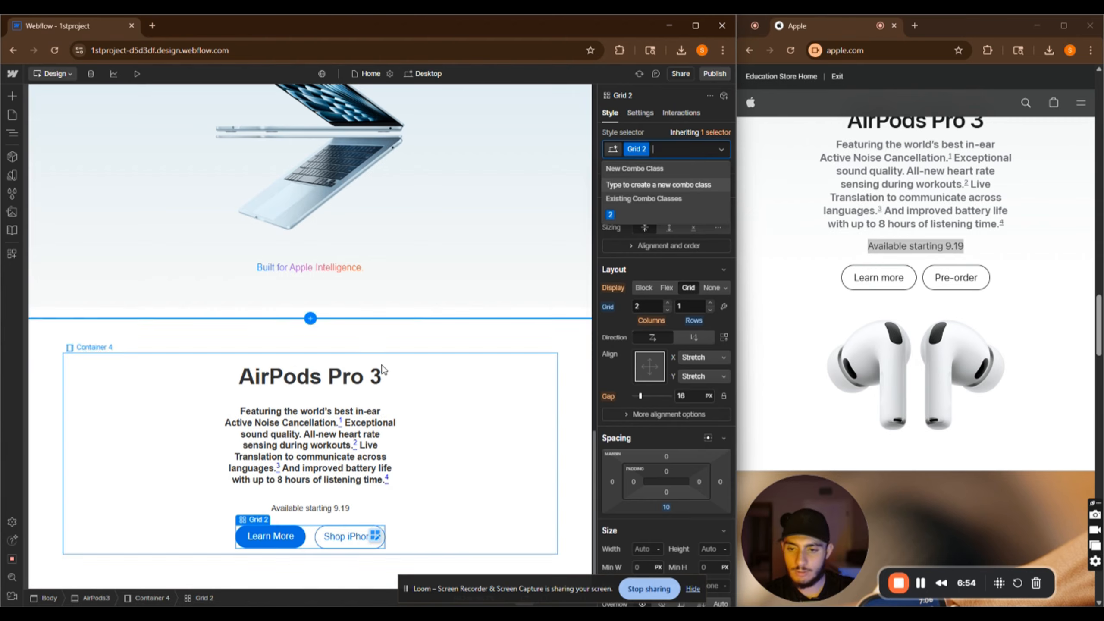
scroll(418, 222, "up", 12)
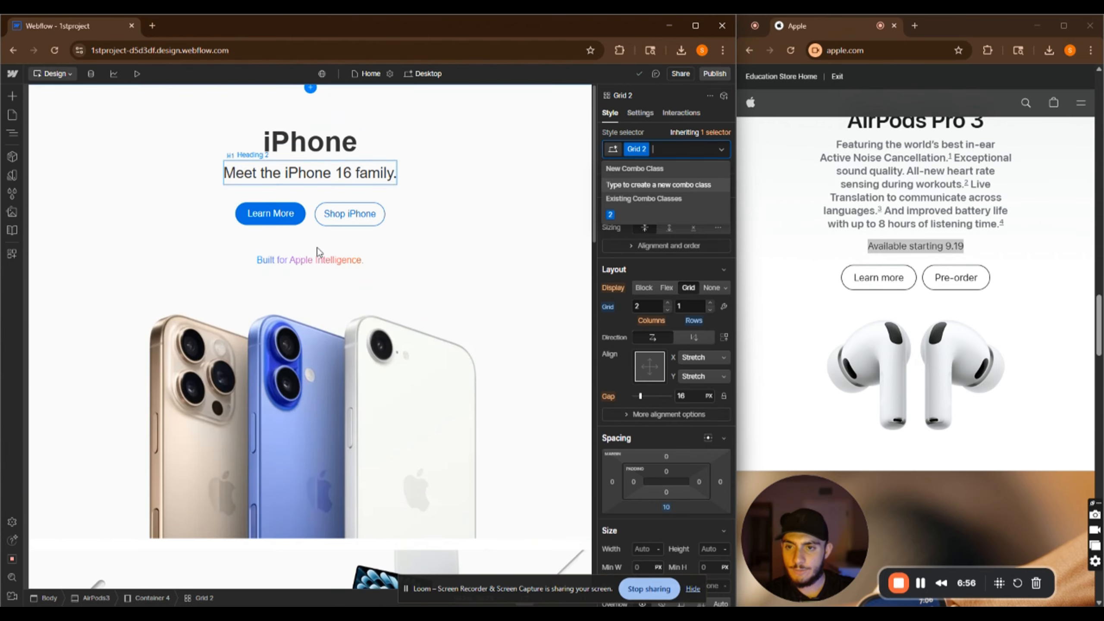
scroll(419, 223, "down", 15)
scroll(481, 329, "down", 4)
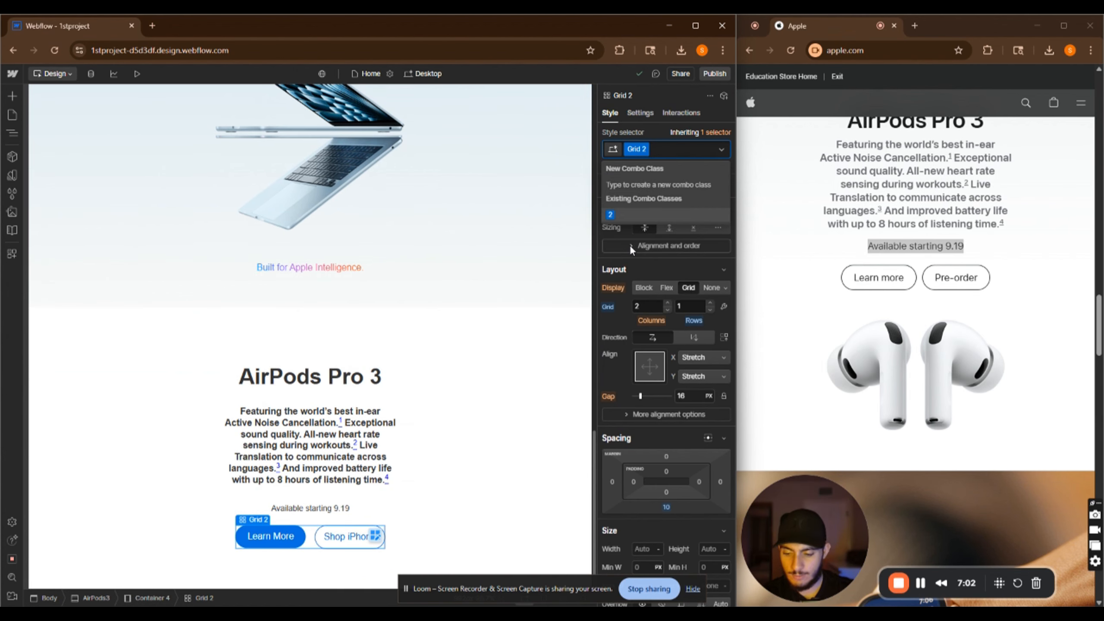
type("Airpods")
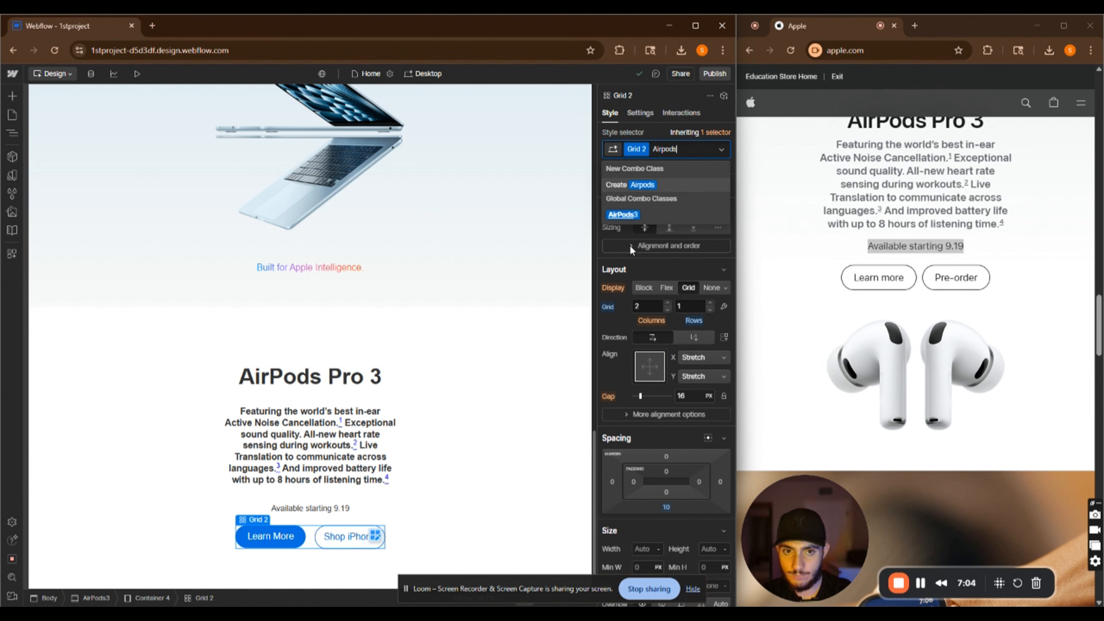
key("Return")
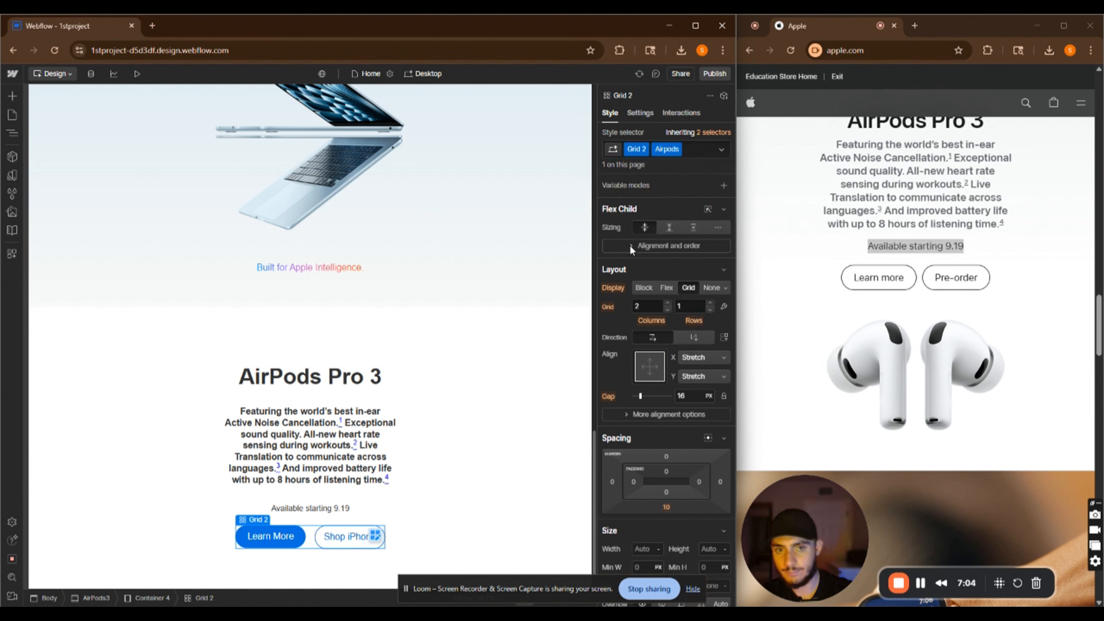
Add a combo class named AirPodsleft to the Learn More button so it can be styled separately
left_click(287, 552)
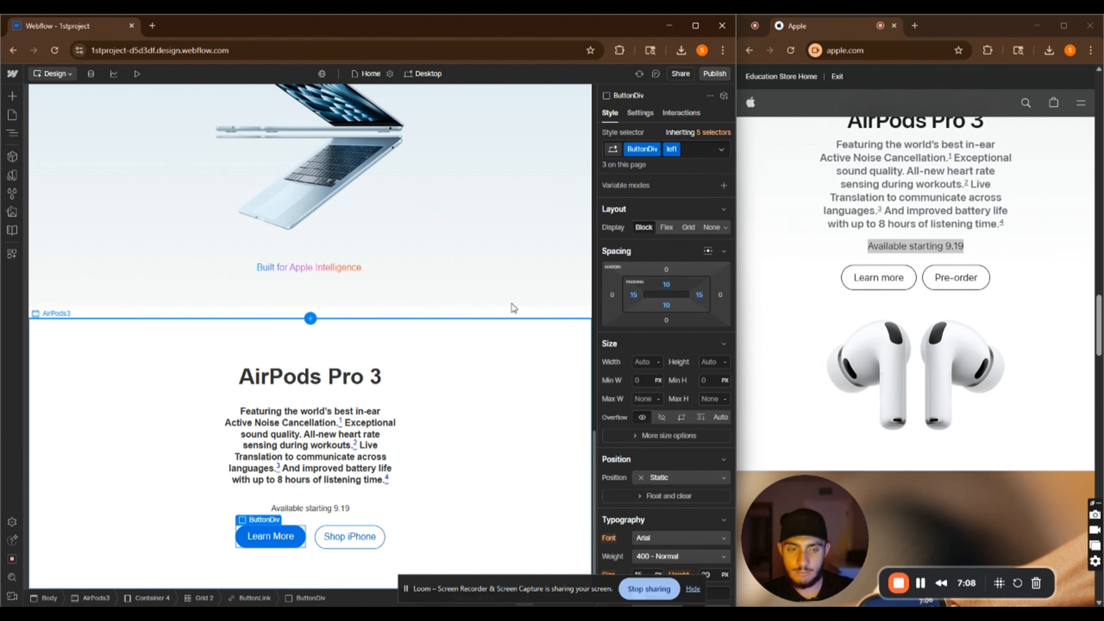
left_click(697, 149)
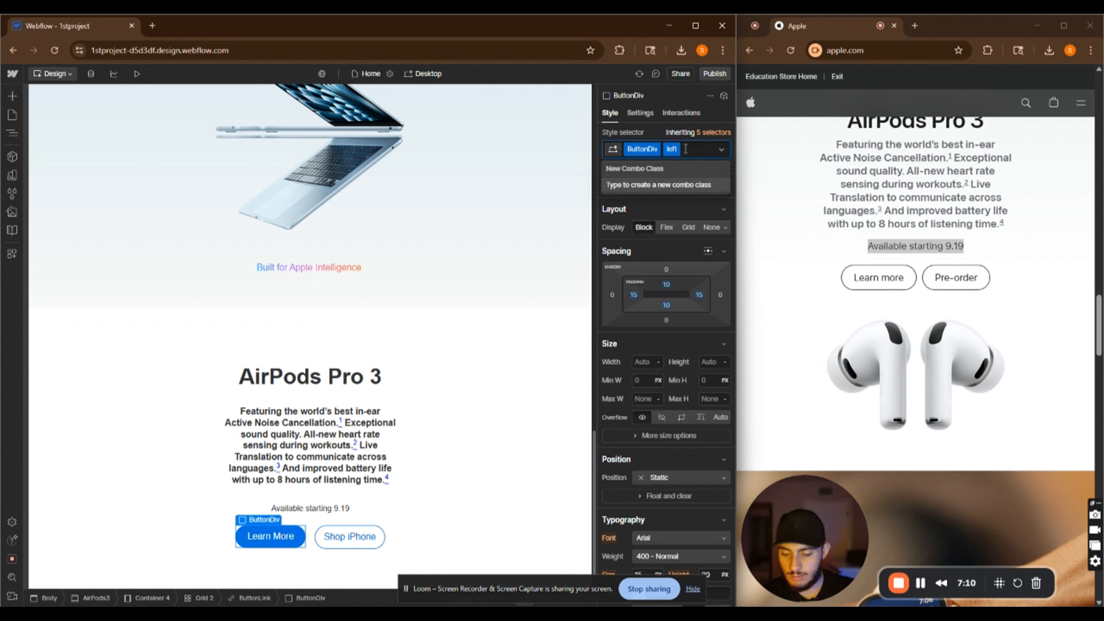
type("A")
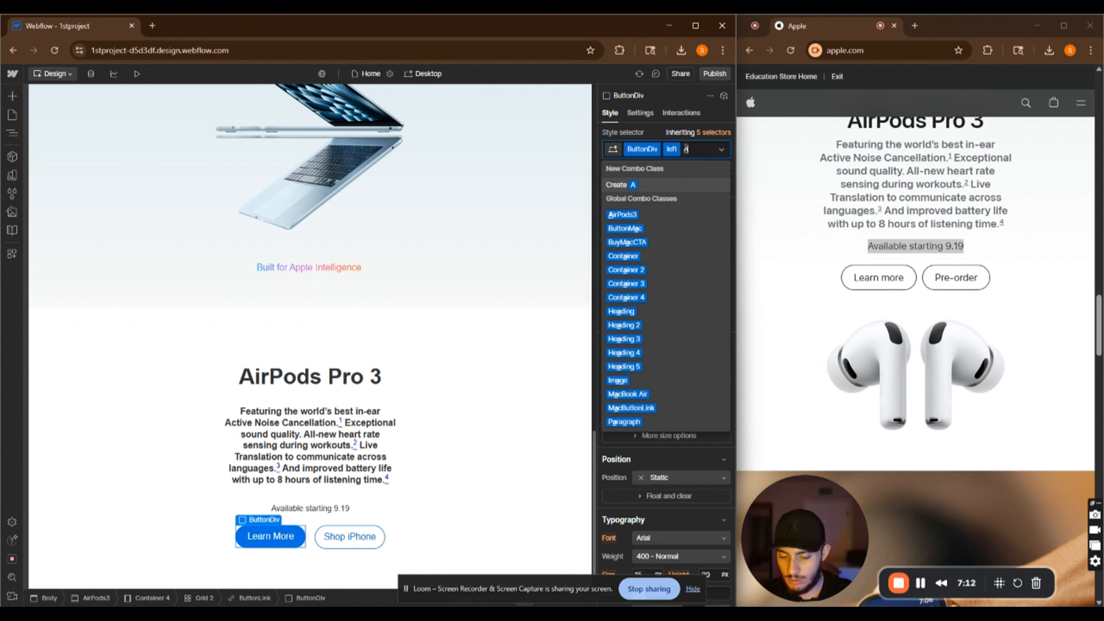
type("irPodsleft")
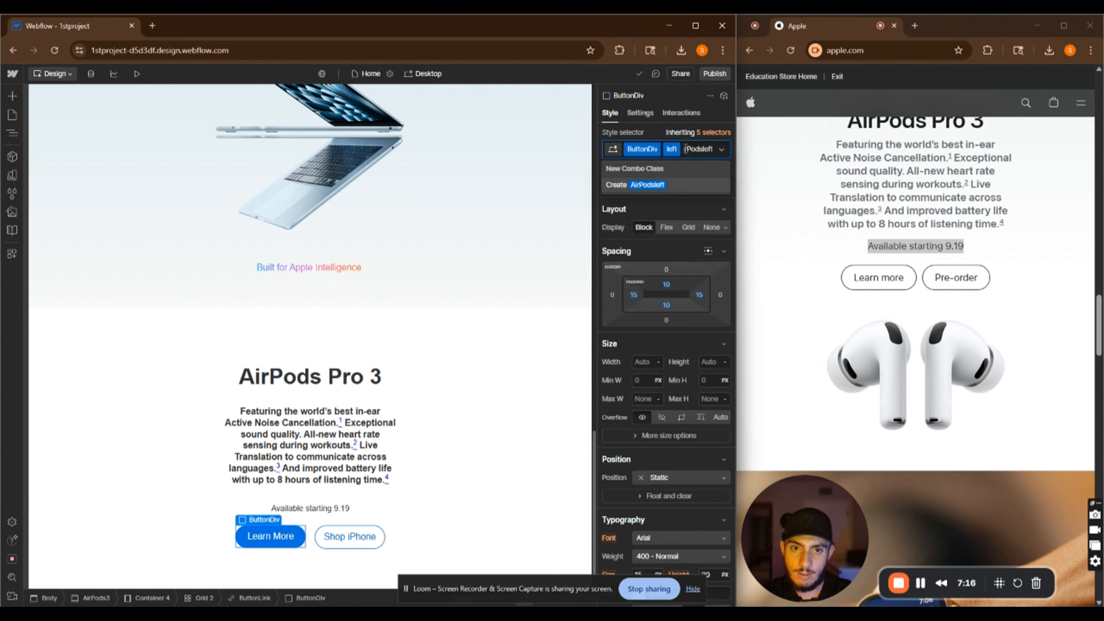
key("Return")
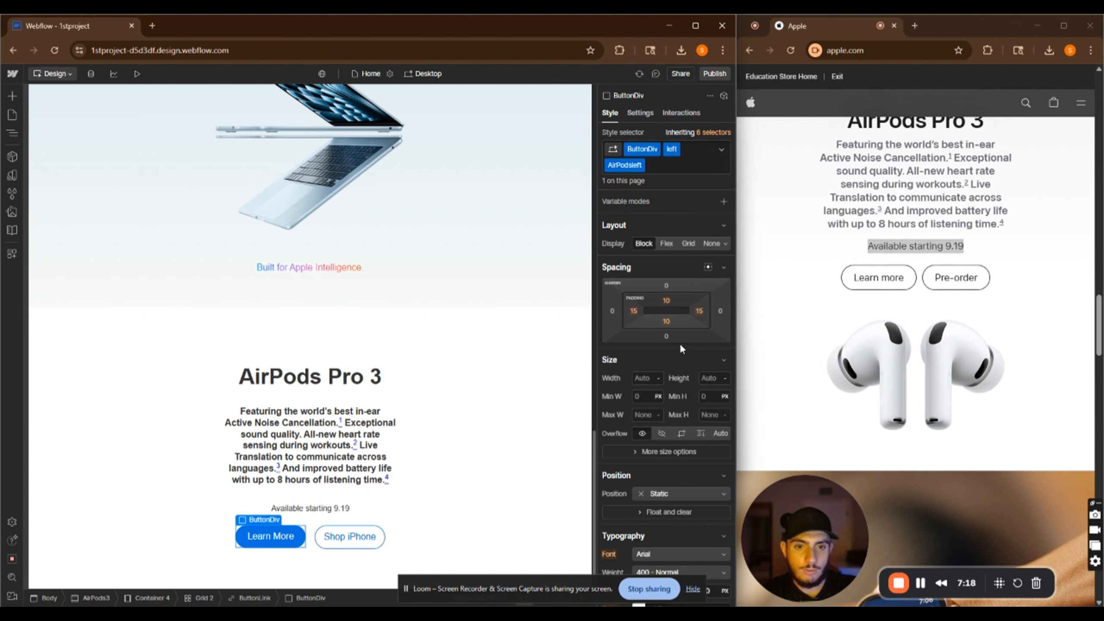
Set the Learn More button's background color to white, sampled from Apple's page with the eyedropper
scroll(678, 340, "down", 10)
scroll(661, 318, "up", 4)
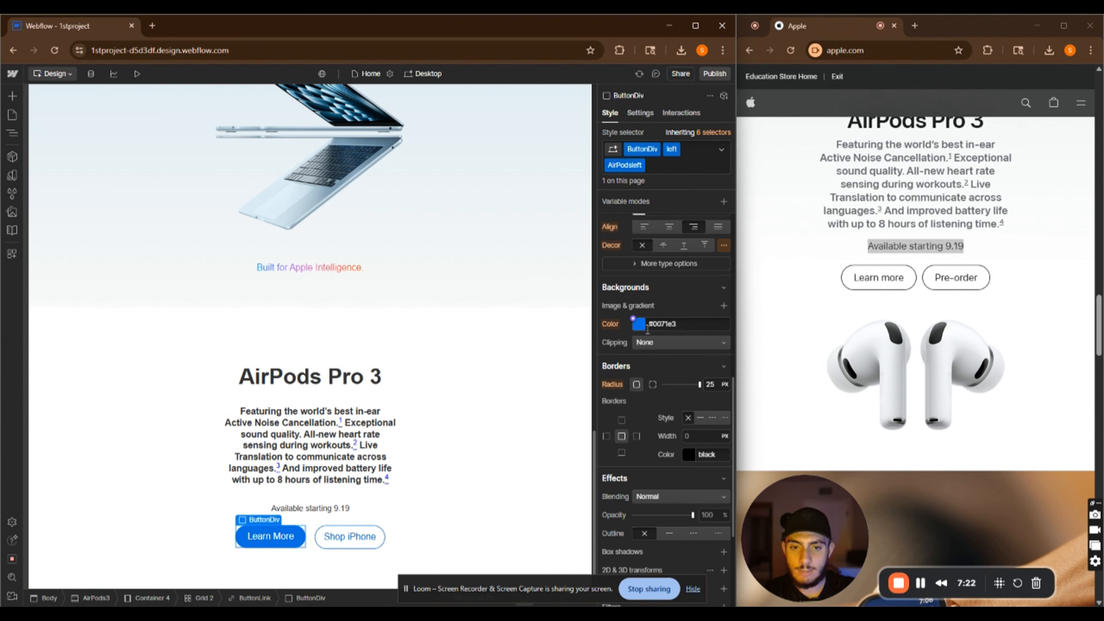
left_click(639, 325)
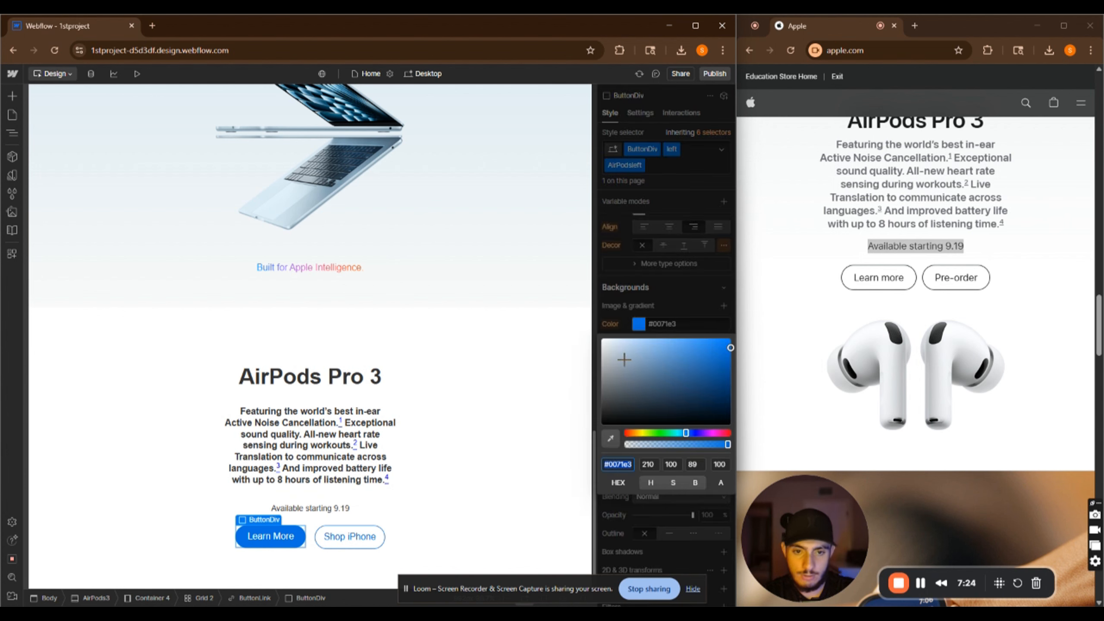
left_click(610, 439)
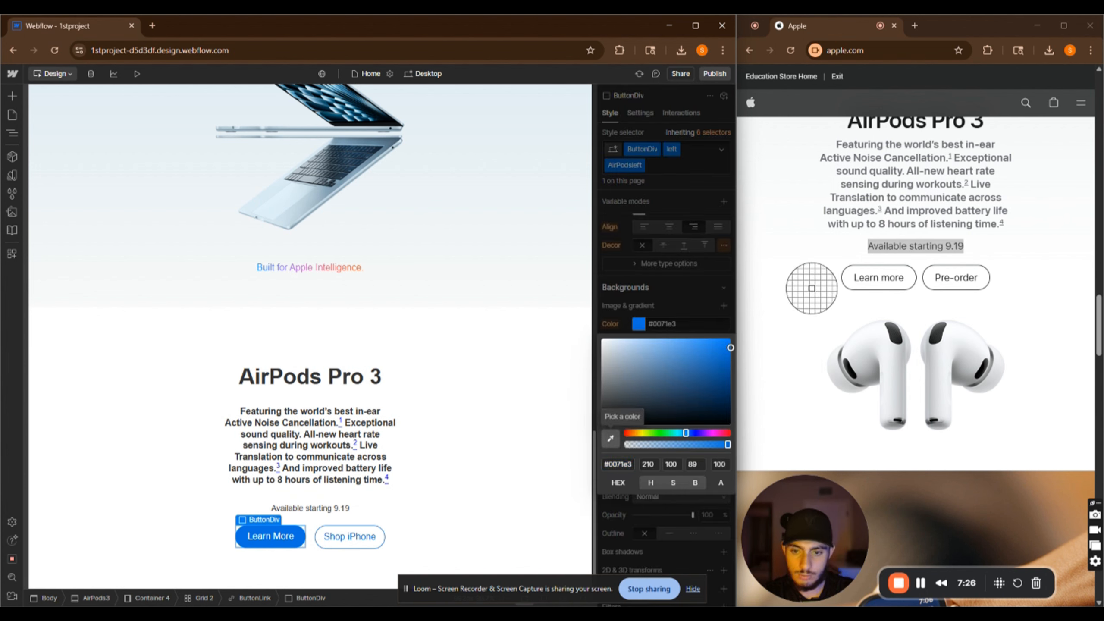
left_click(813, 279)
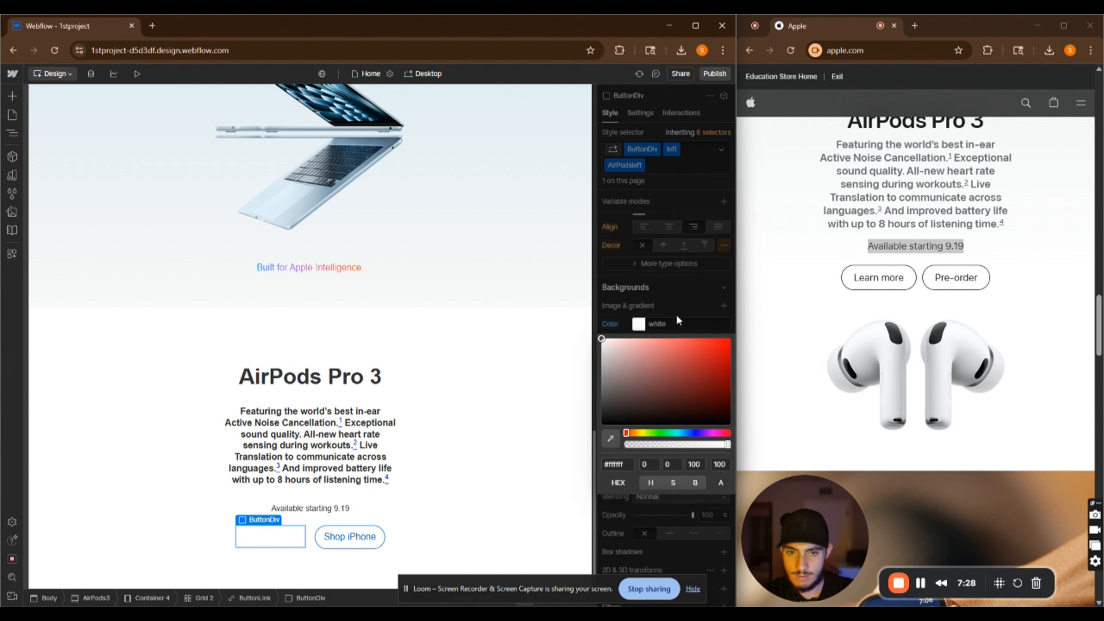
left_click(638, 323)
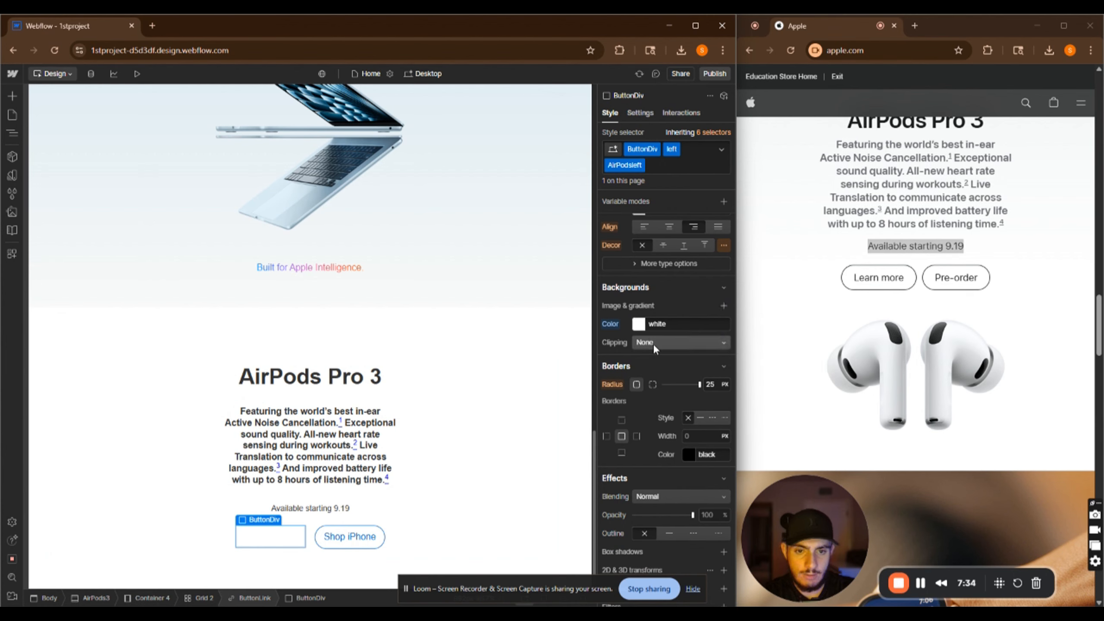
Change the Learn More button's text color to black
scroll(699, 416, "up", 3)
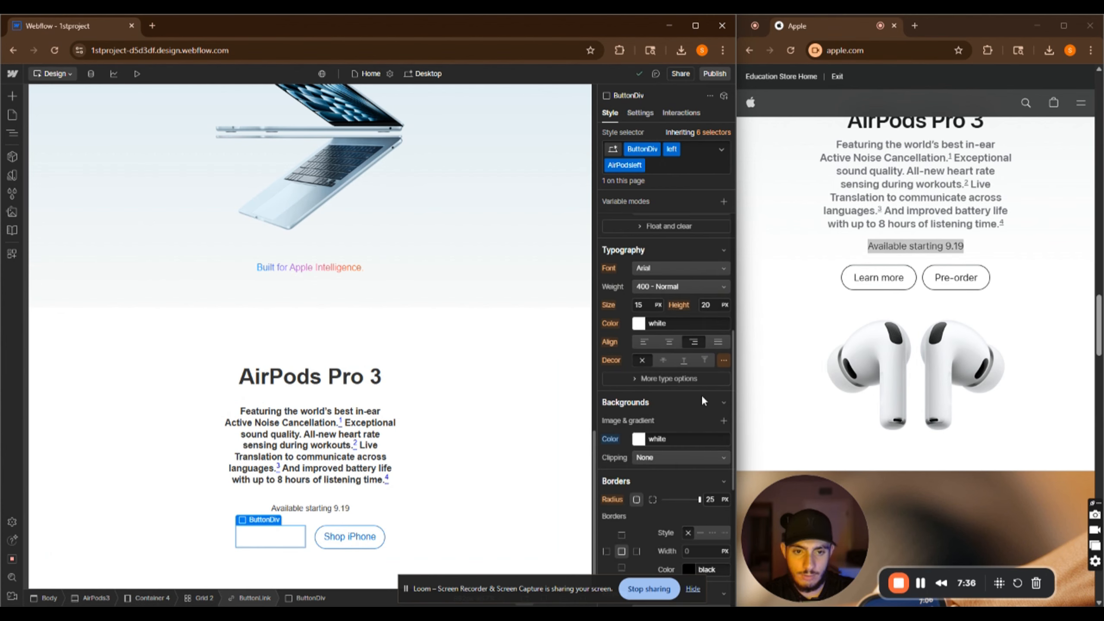
left_click(638, 323)
left_click_drag(659, 393, 483, 522)
left_click(637, 319)
Give the Learn More button a solid border
scroll(664, 380, "down", 3)
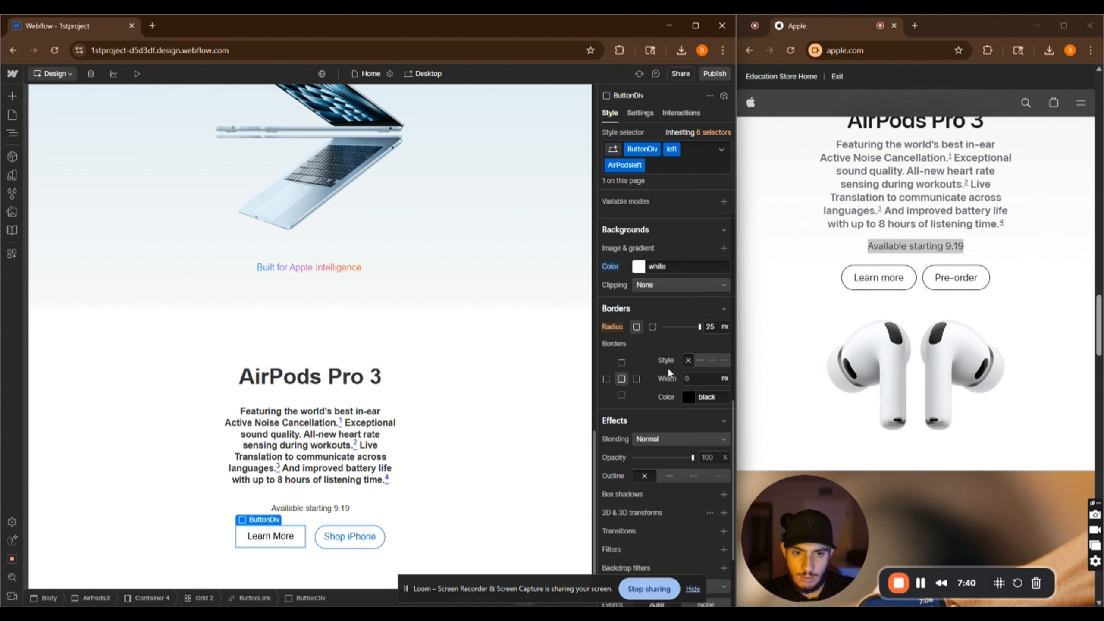
scroll(681, 344, "up", 5)
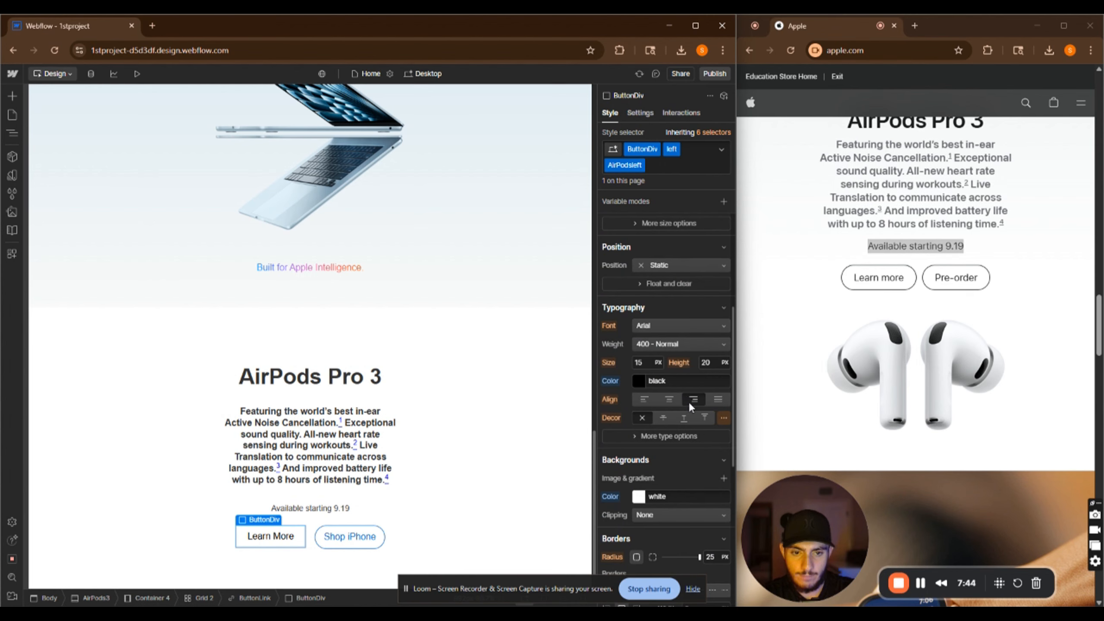
scroll(688, 402, "down", 5)
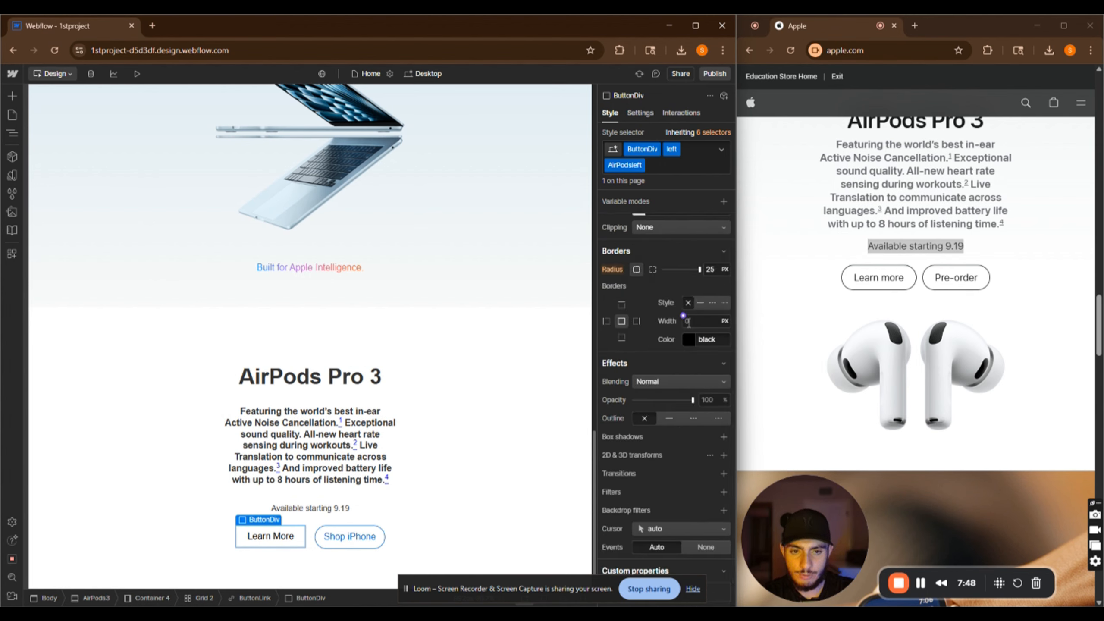
left_click(702, 302)
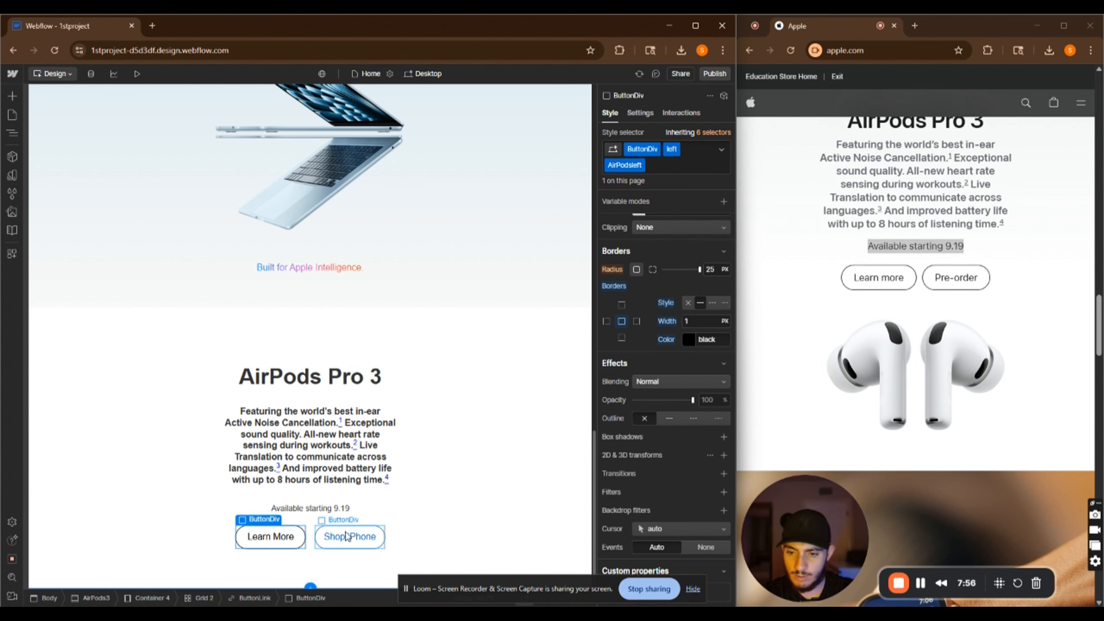
Replace the second button's text "Shop iPhone" with "Pre-order"
left_click(346, 535)
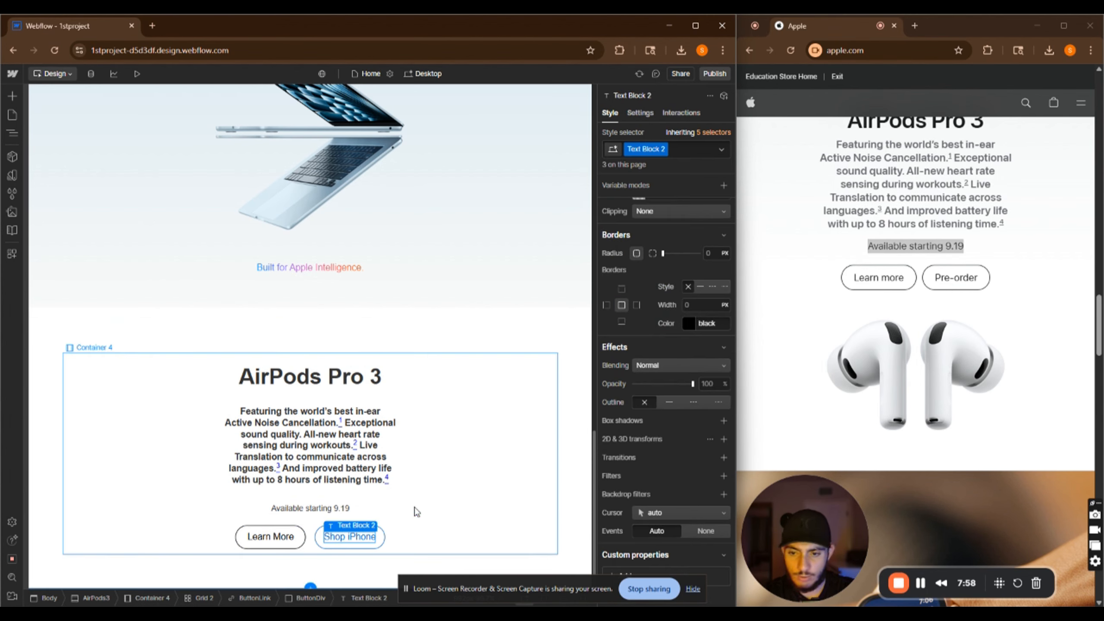
double_click(356, 538)
key("ctrl+a")
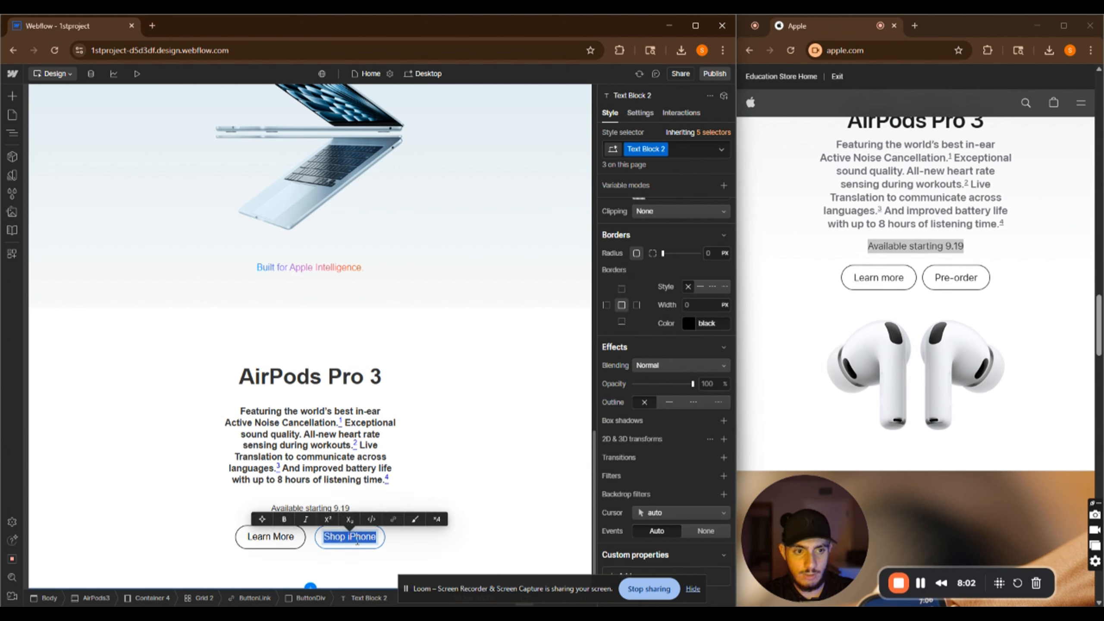
type("Pre")
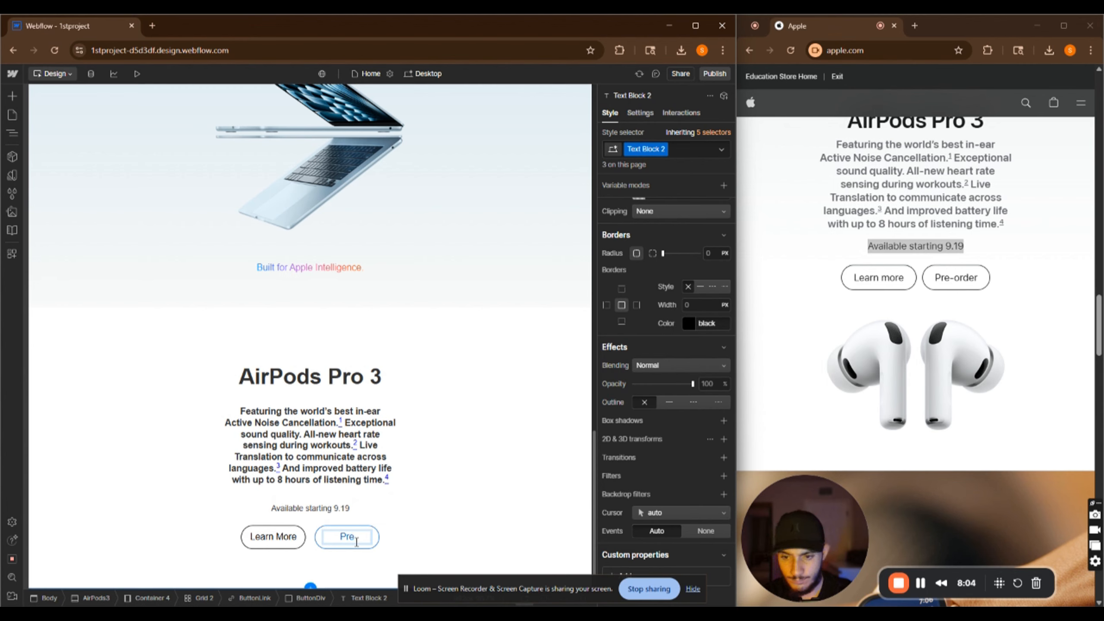
type("-")
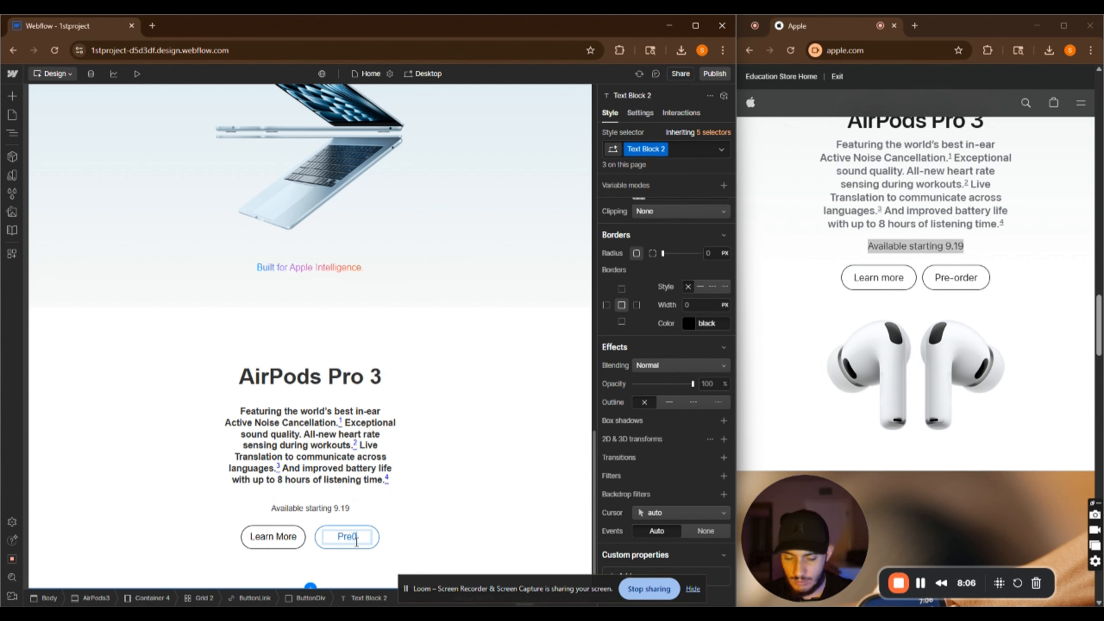
type("0")
key("BackSpace")
key("BackSpace")
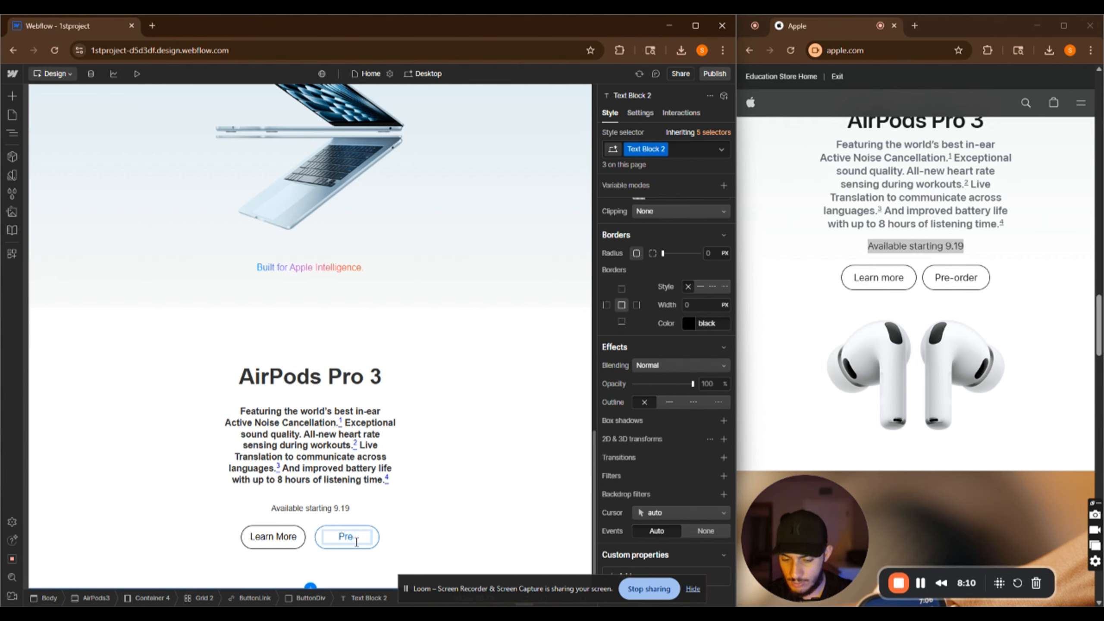
type("-o")
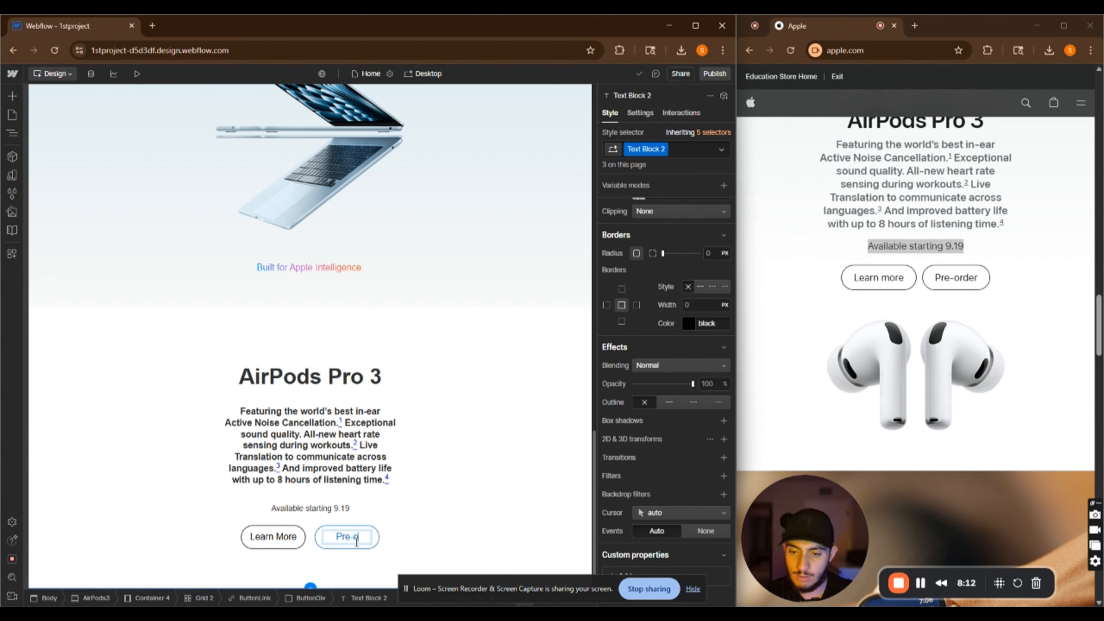
type("r")
type("der")
left_click(425, 504)
Add a combo class named AirPodsRight to the Pre-order button
scroll(409, 308, "up", 20)
scroll(470, 465, "down", 8)
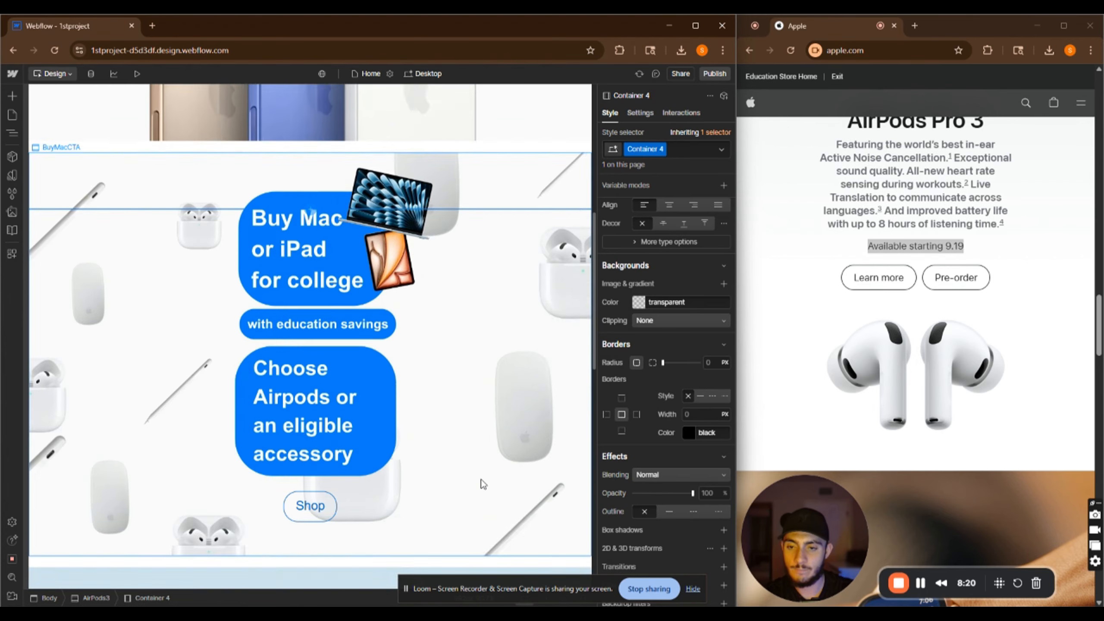
scroll(484, 484, "down", 15)
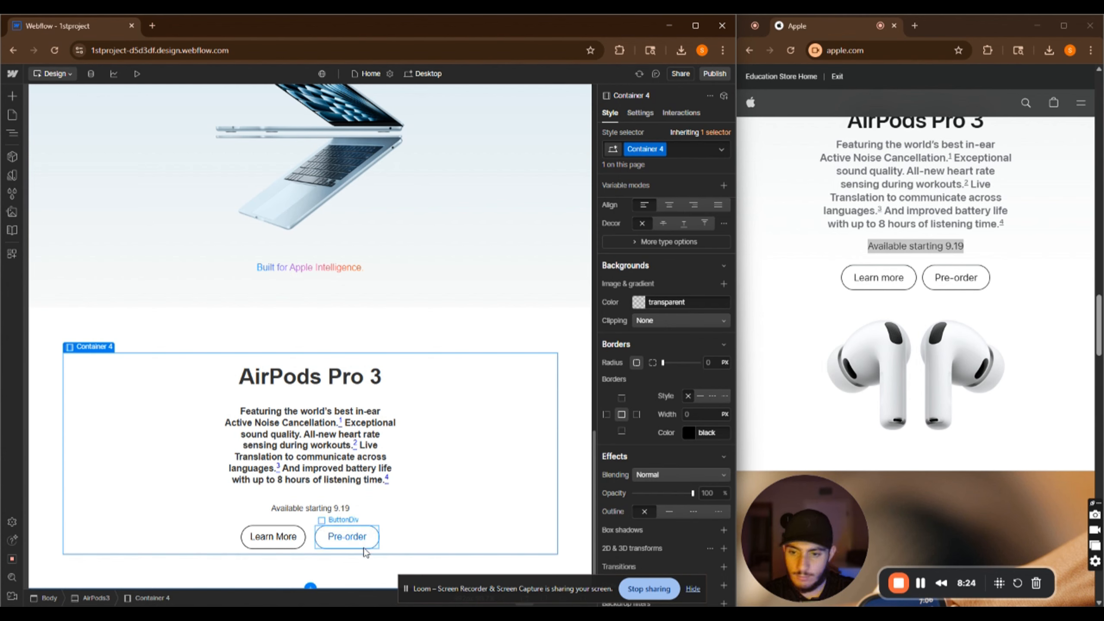
left_click(363, 547)
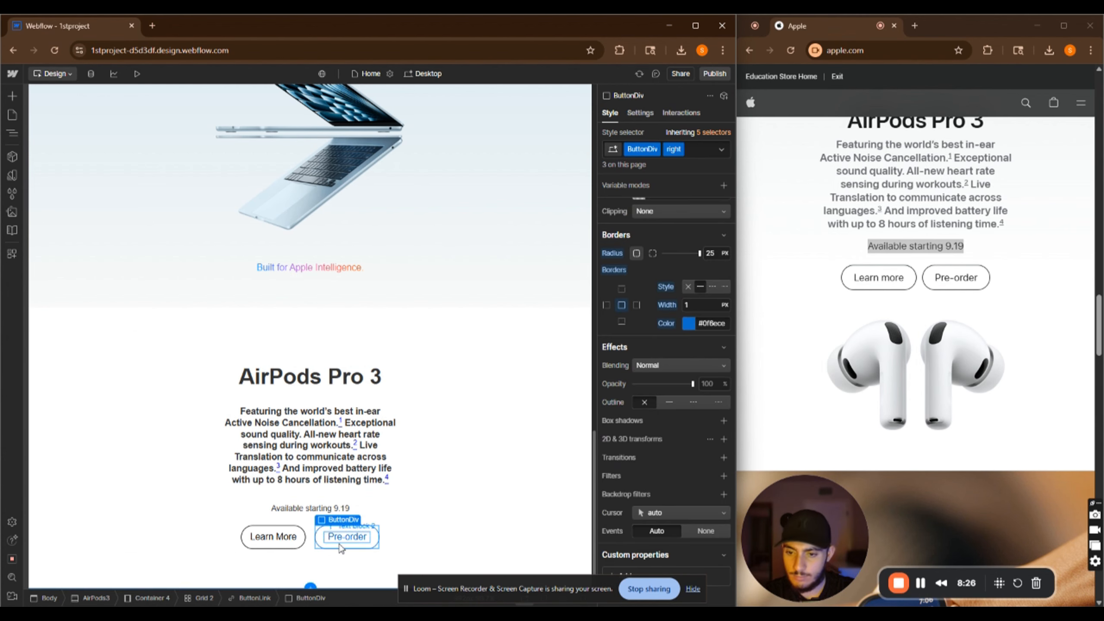
left_click(700, 149)
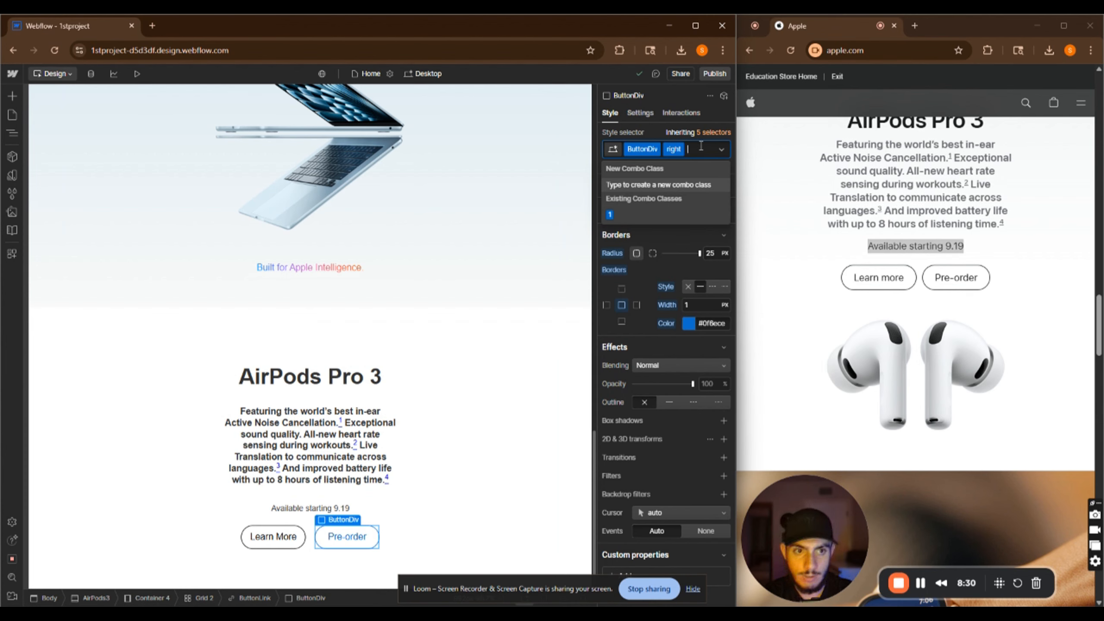
type("AiePo")
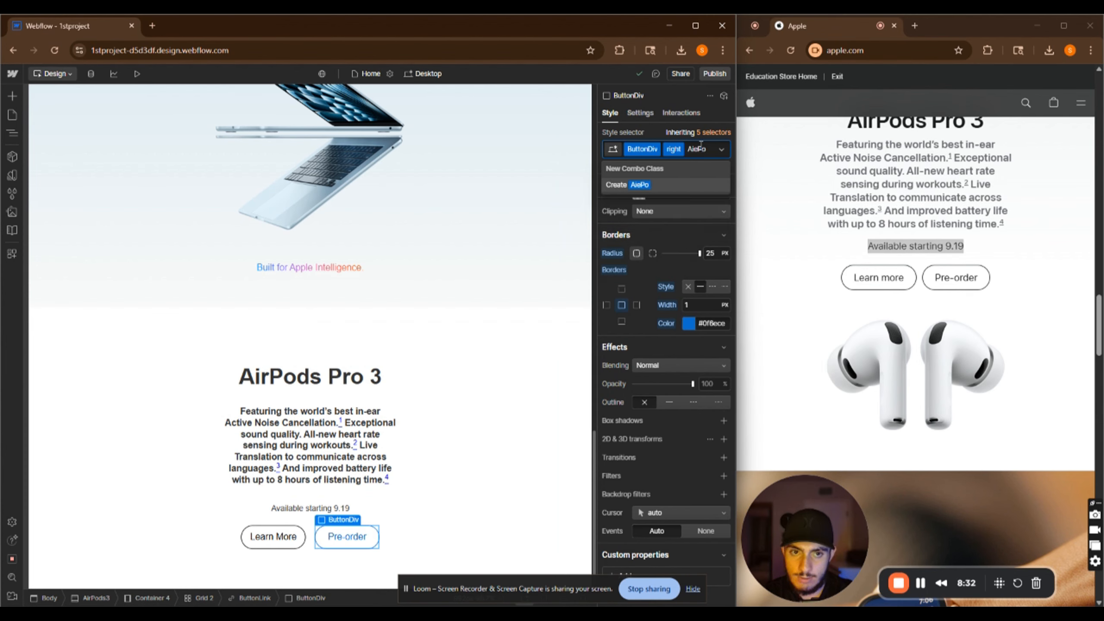
key("BackSpace")
key("BackSpace")
key("BackSpace")
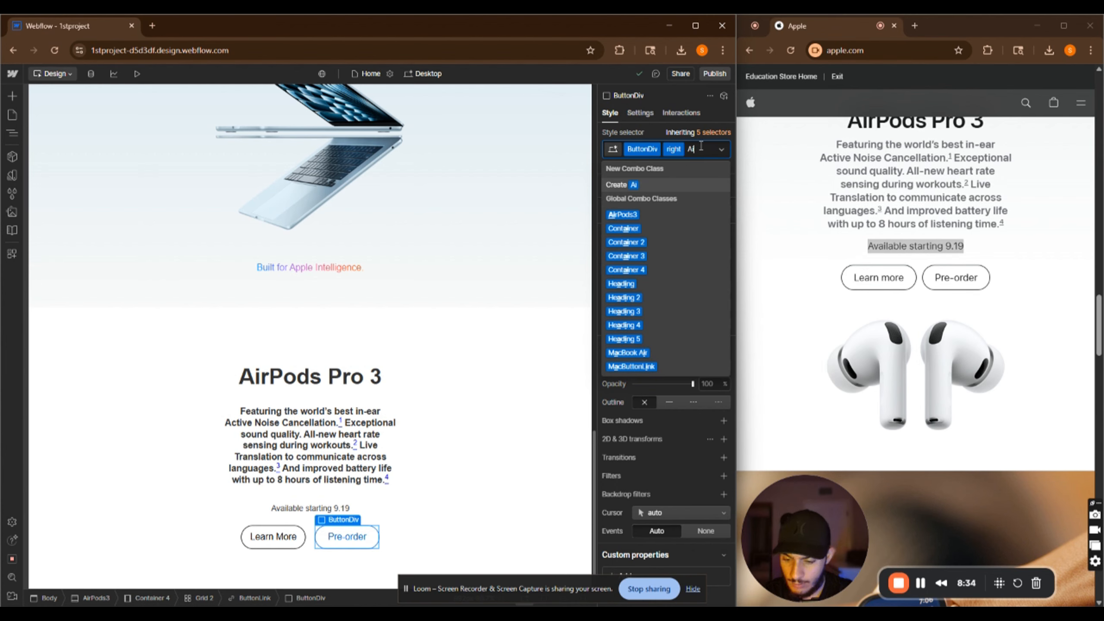
type("rPods")
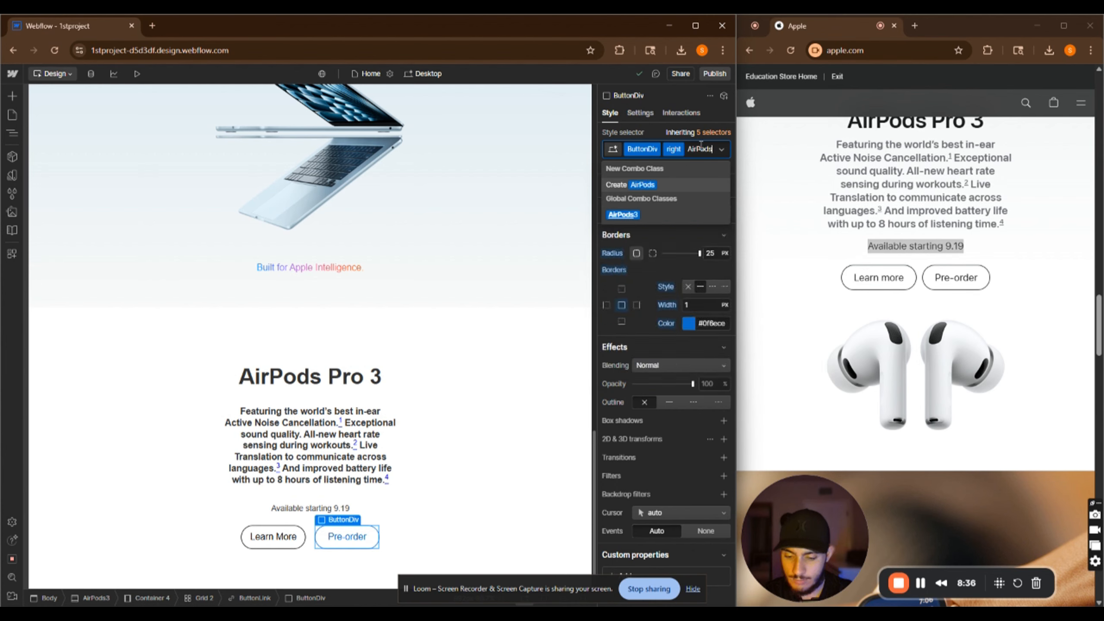
type("Ri")
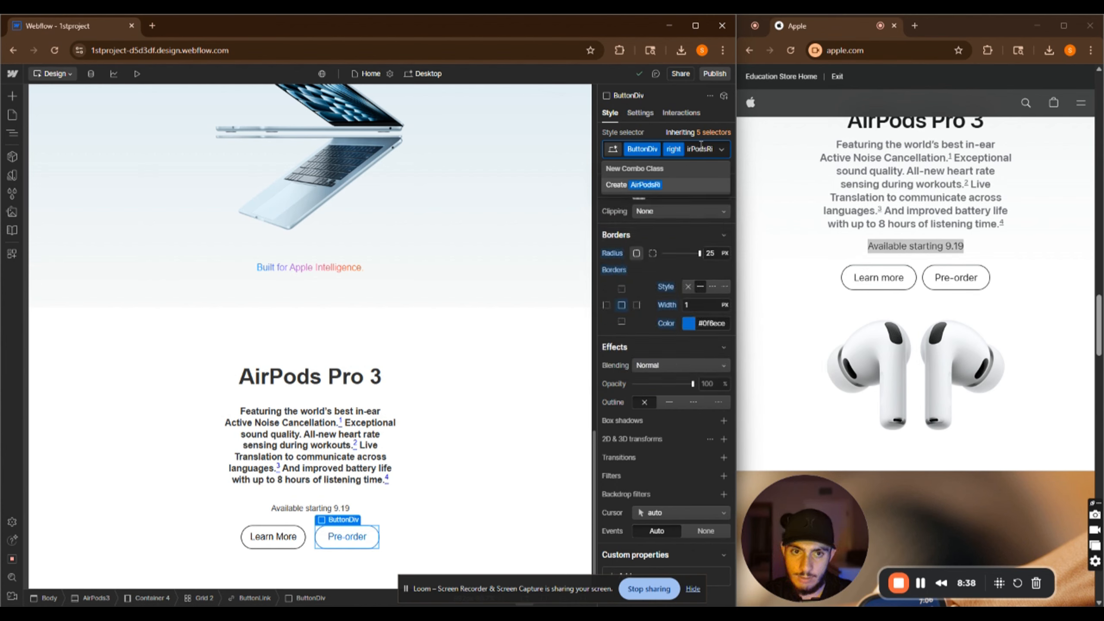
key("BackSpace")
type("ight")
key("Return")
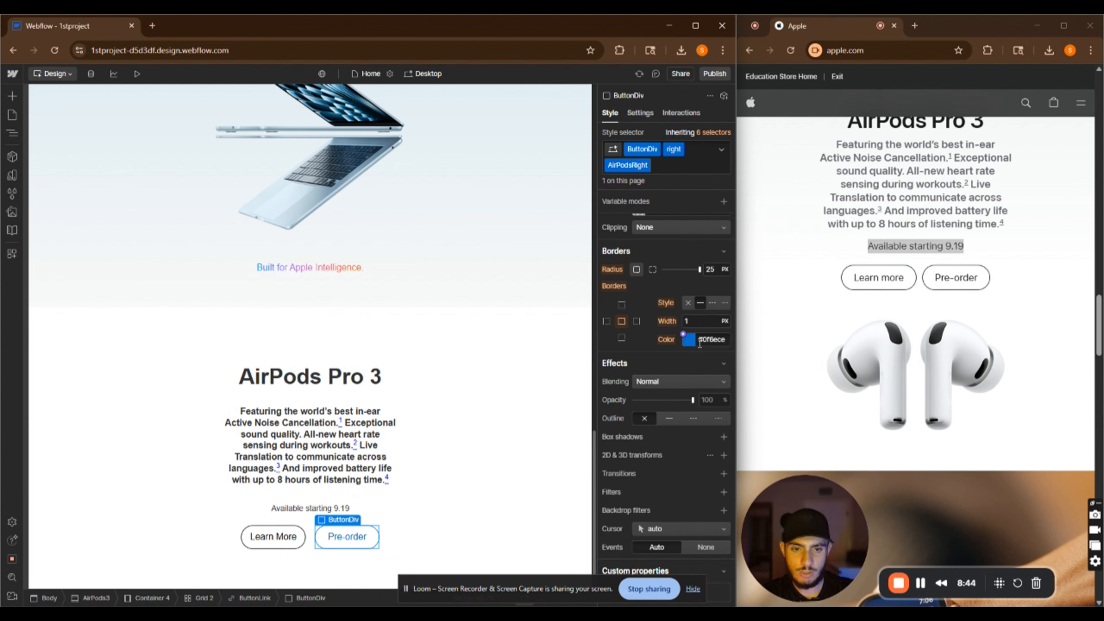
Set the Pre-order button's border color and text color to black with the eyedropper
left_click(686, 340)
left_click_drag(626, 416, 508, 487)
left_click(697, 340)
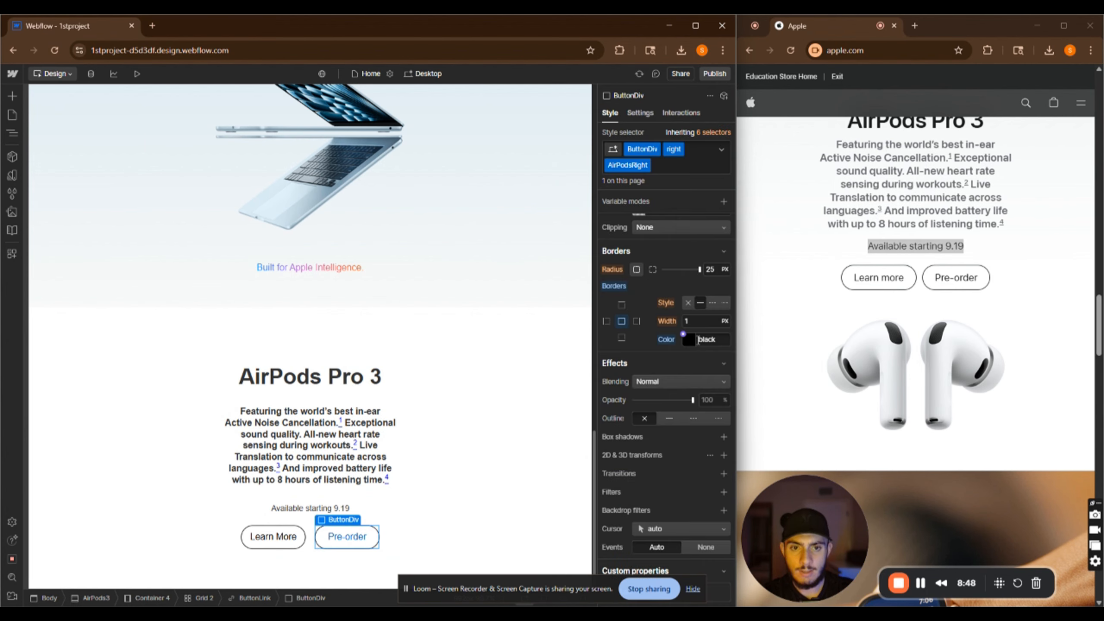
scroll(643, 332, "up", 5)
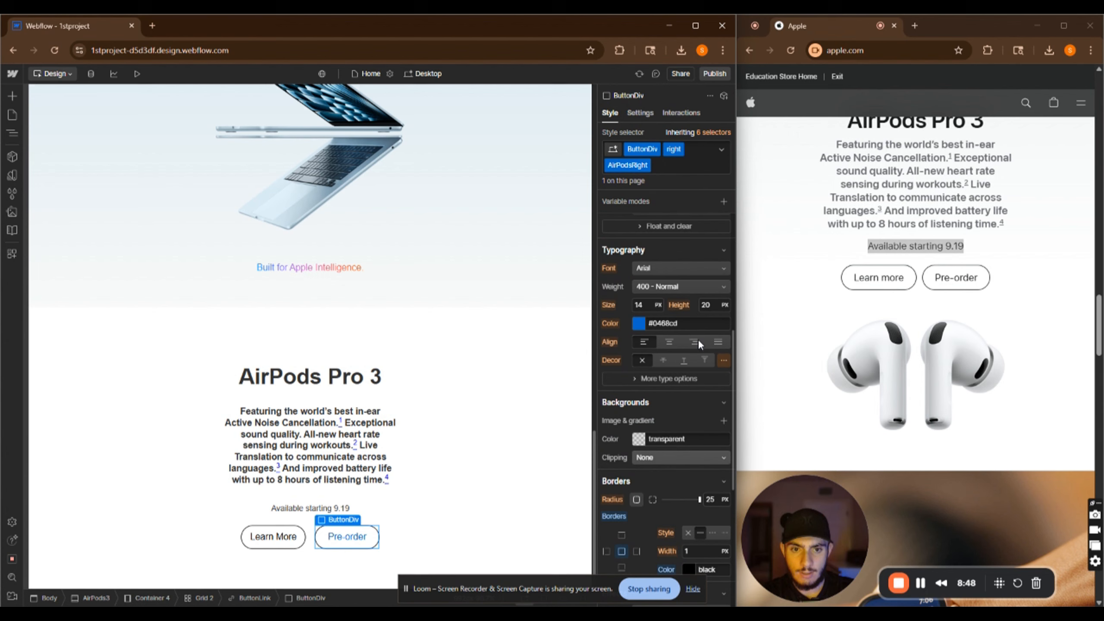
left_click(637, 323)
left_click_drag(625, 413, 486, 484)
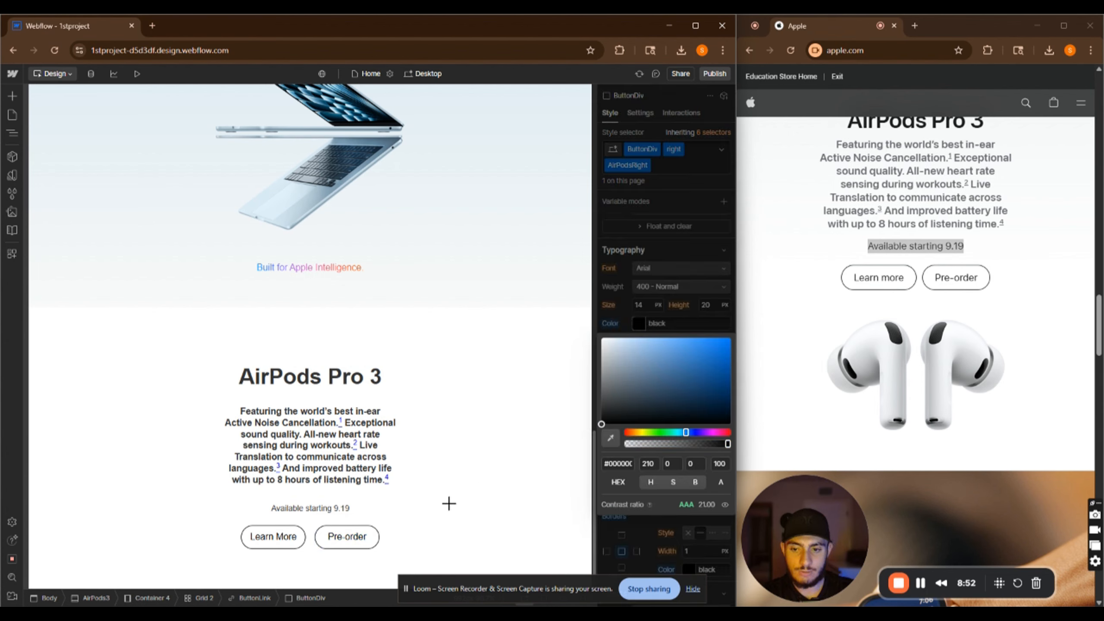
left_click(423, 497)
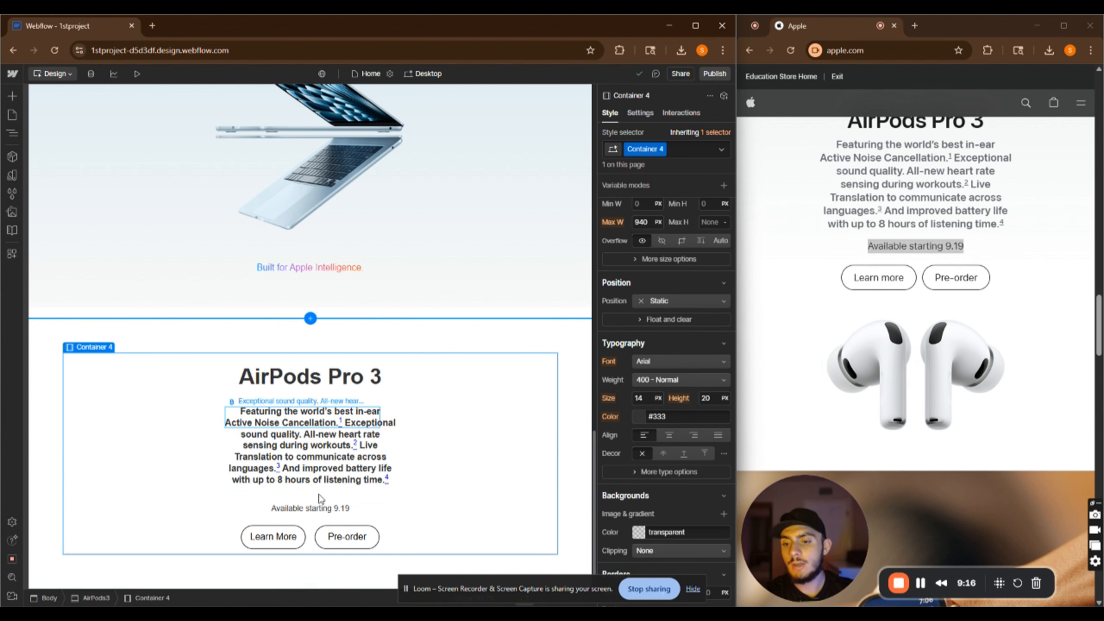
Give the Learn More button a mouse hover interaction that starts a new timed animation named ButtonHover1
left_click(301, 546)
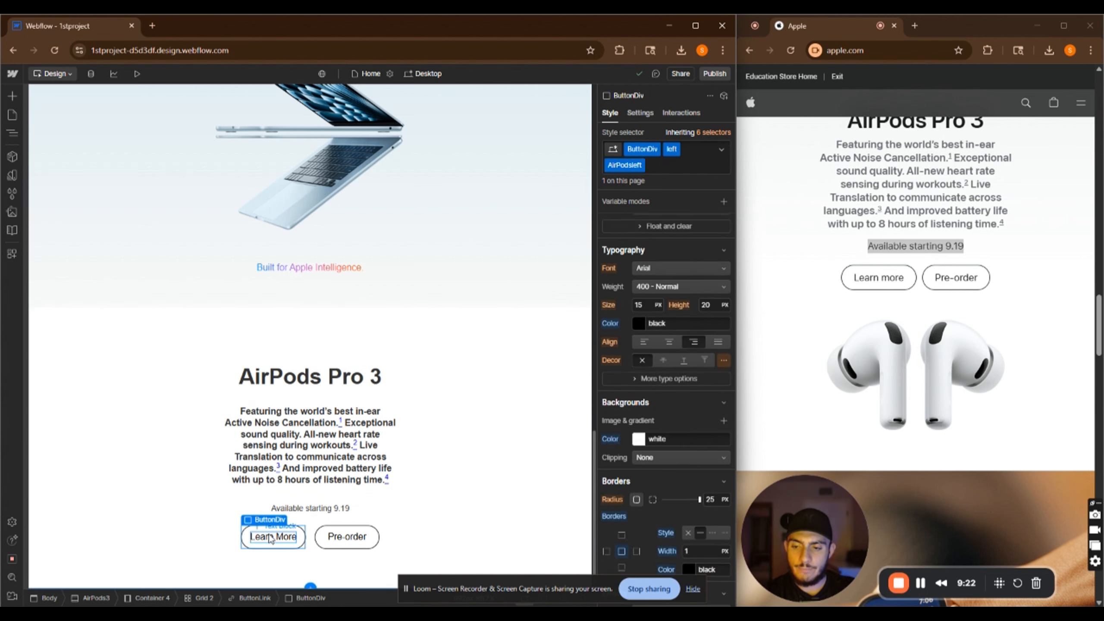
left_click(677, 113)
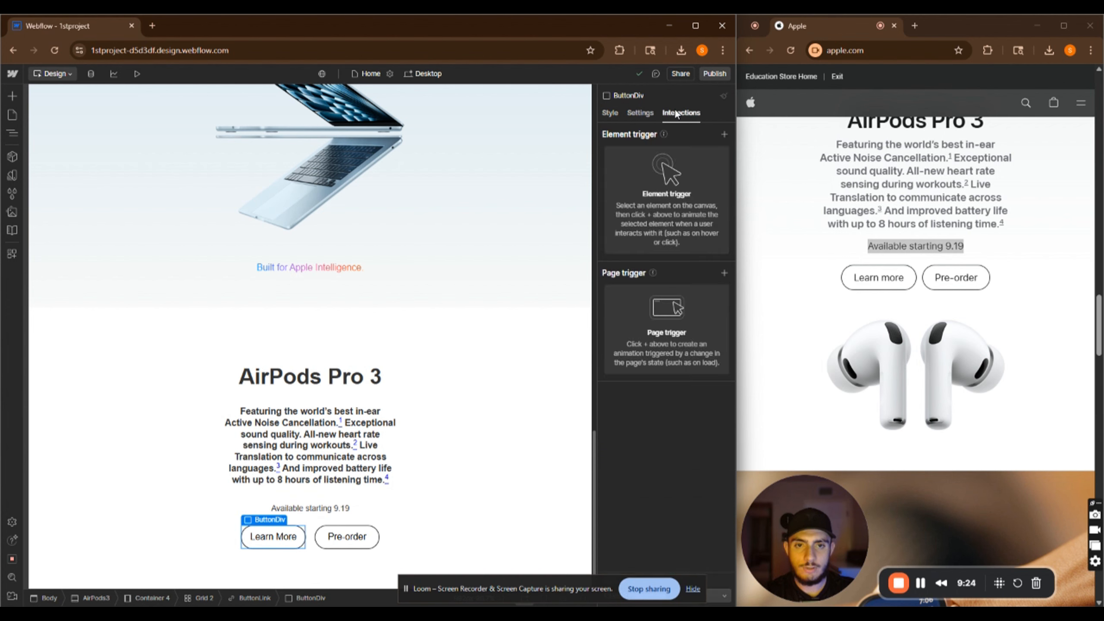
left_click(724, 134)
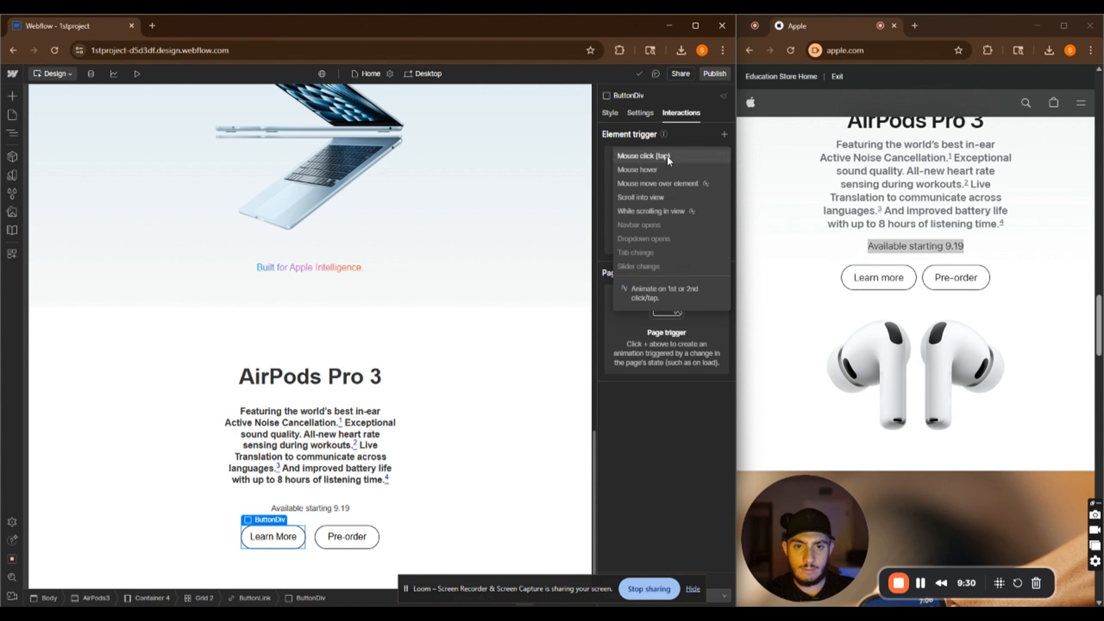
left_click(660, 170)
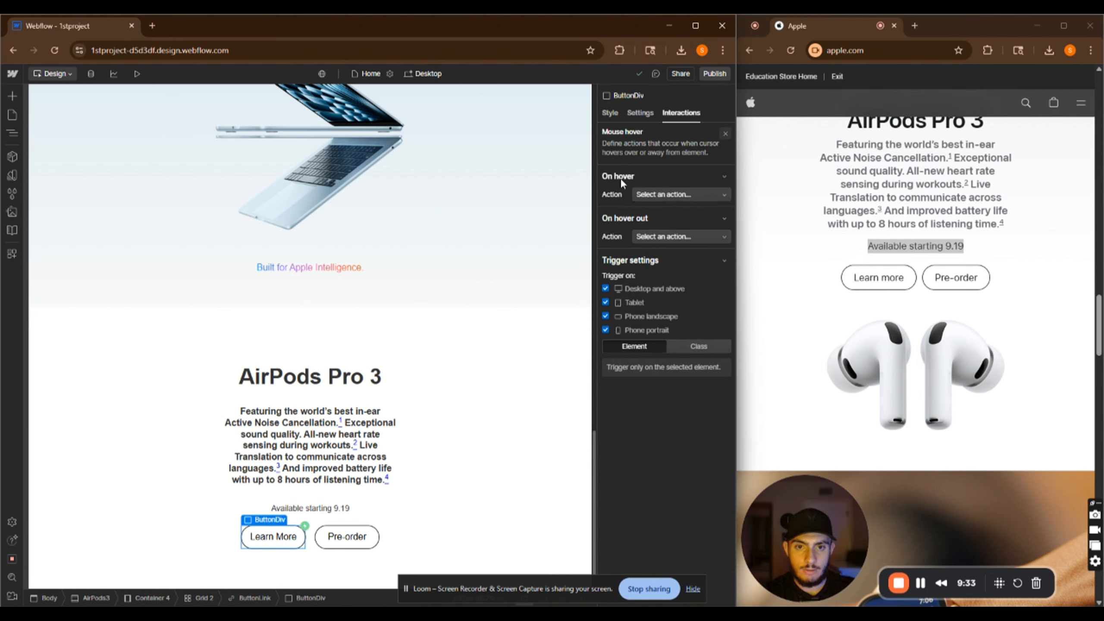
left_click(655, 193)
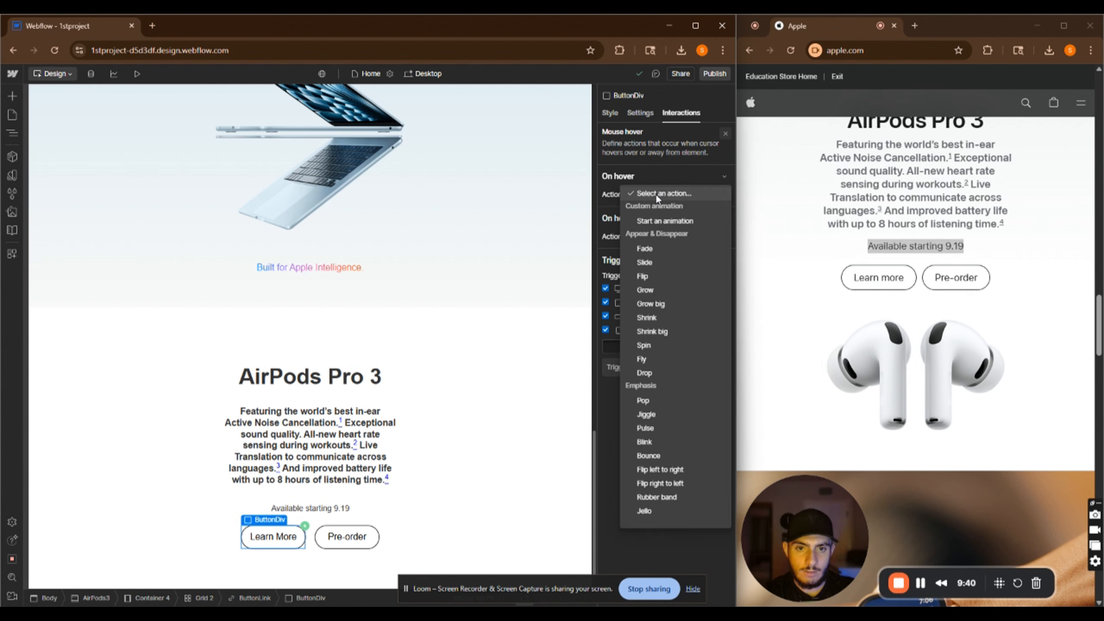
left_click(674, 222)
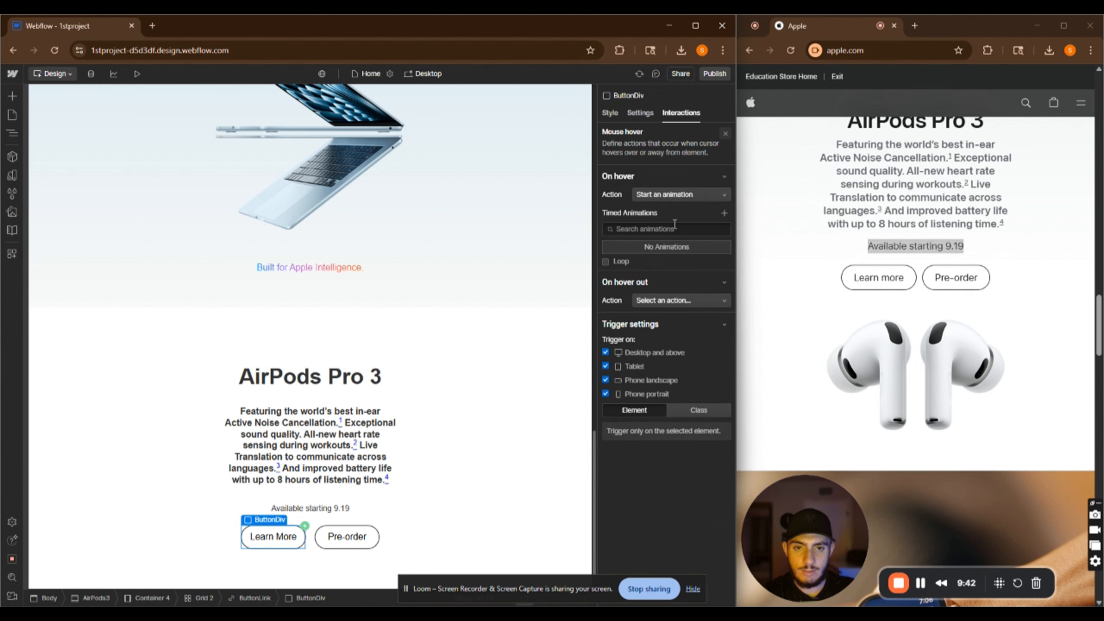
left_click(723, 212)
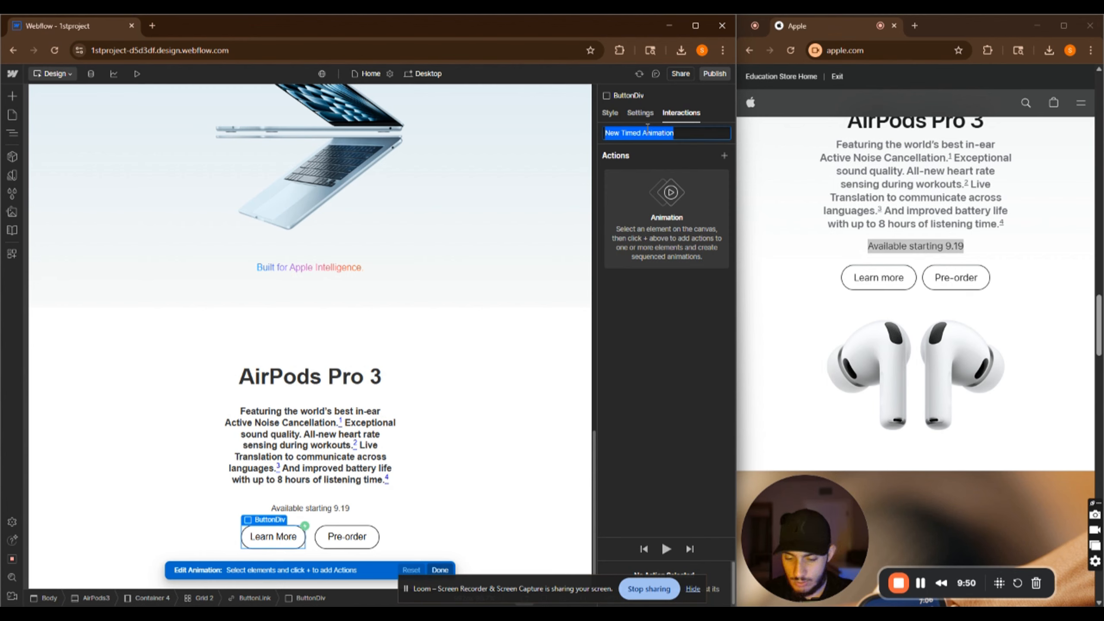
type("ButtonHover")
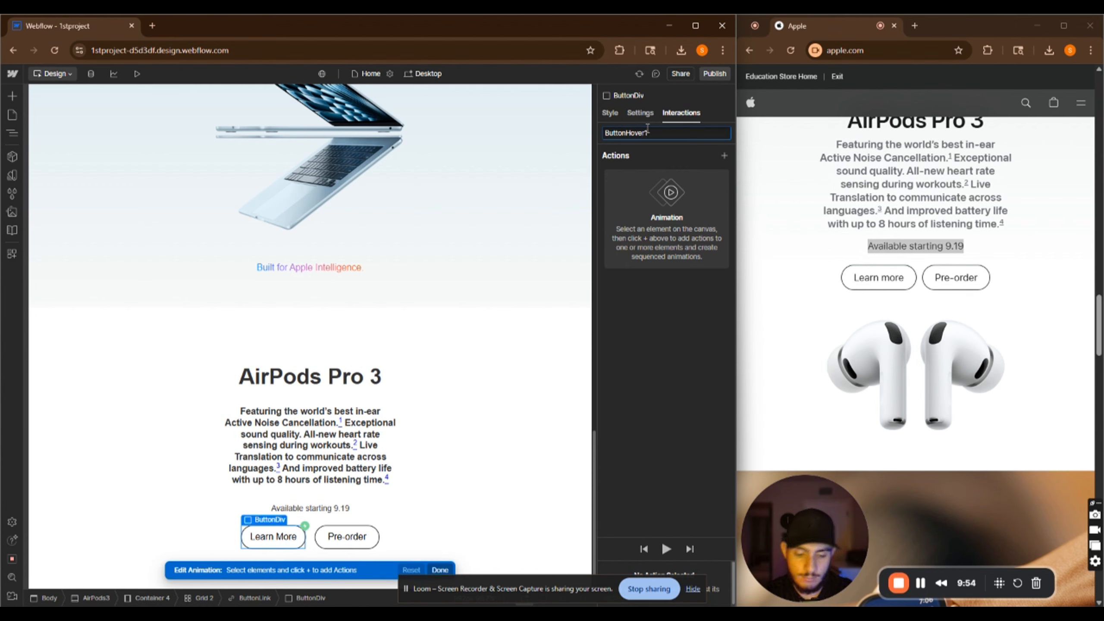
key("Return")
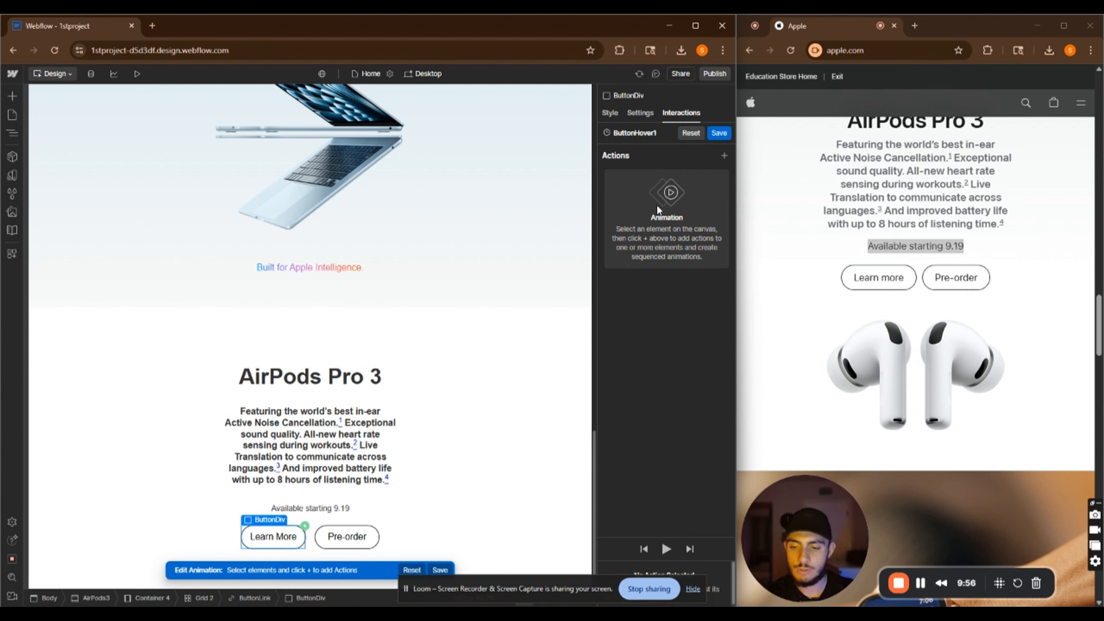
Add a BG Color action to the animation that turns the button background black over 0.5 seconds
left_click(724, 155)
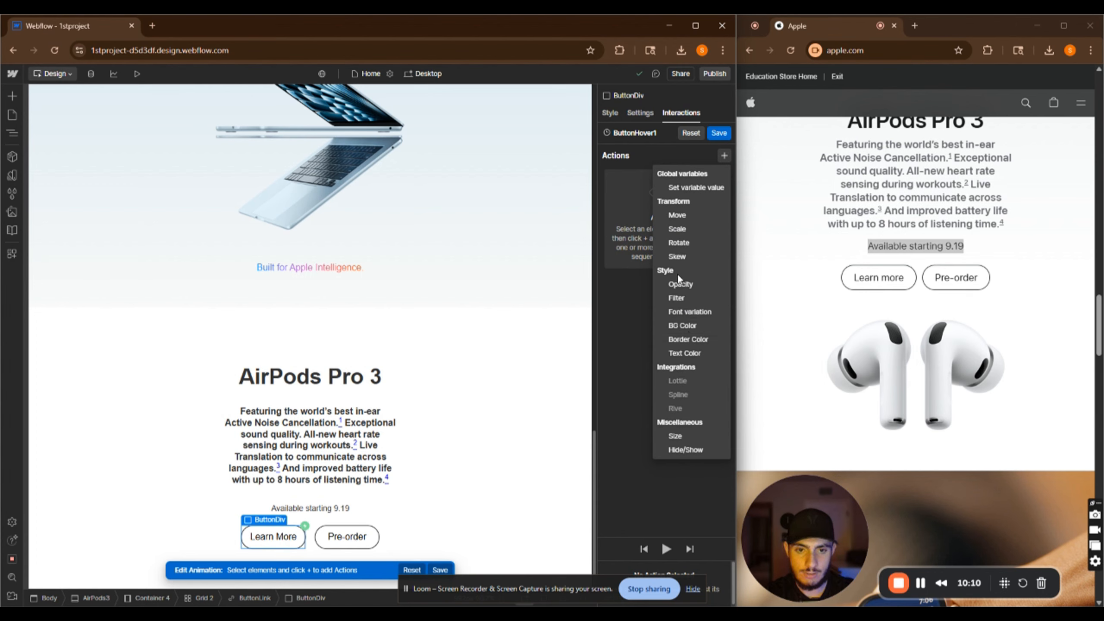
left_click(693, 330)
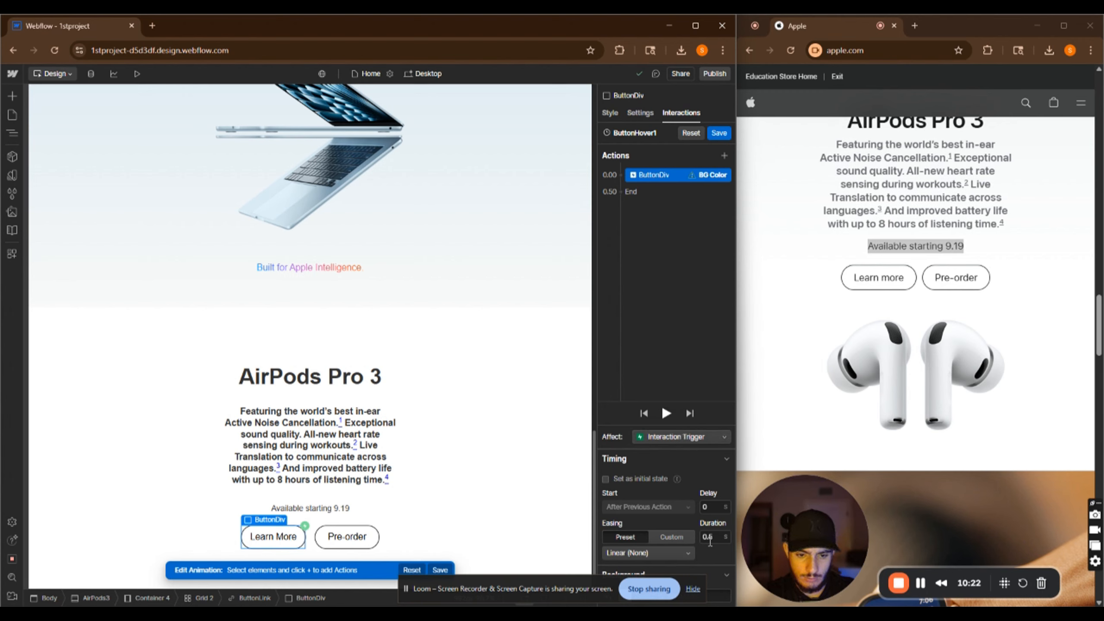
left_click(693, 589)
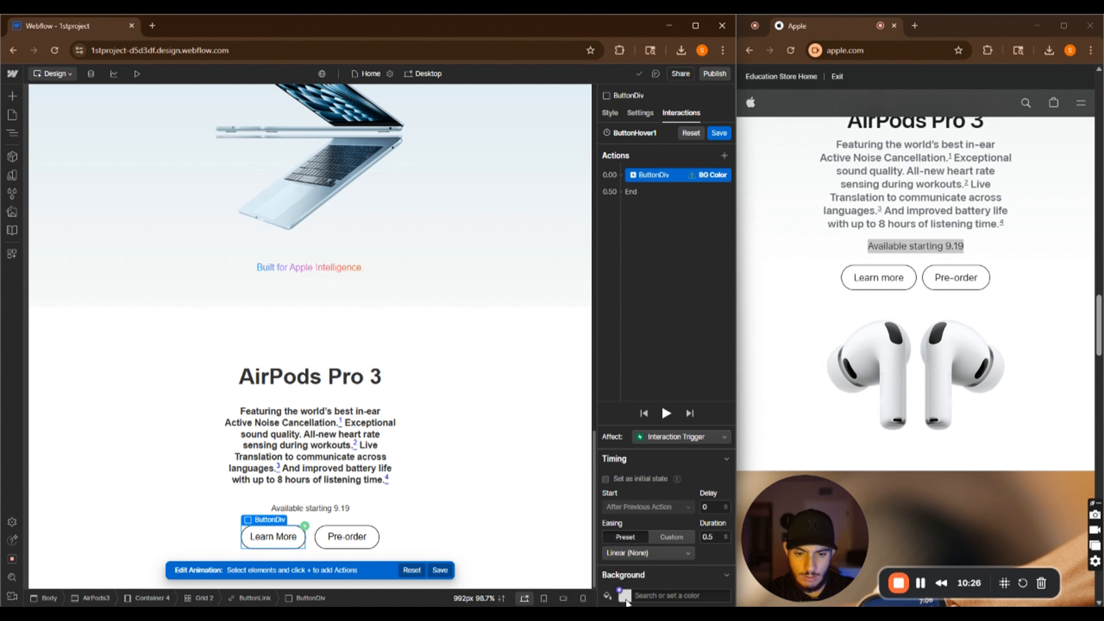
left_click(625, 598)
type("#111")
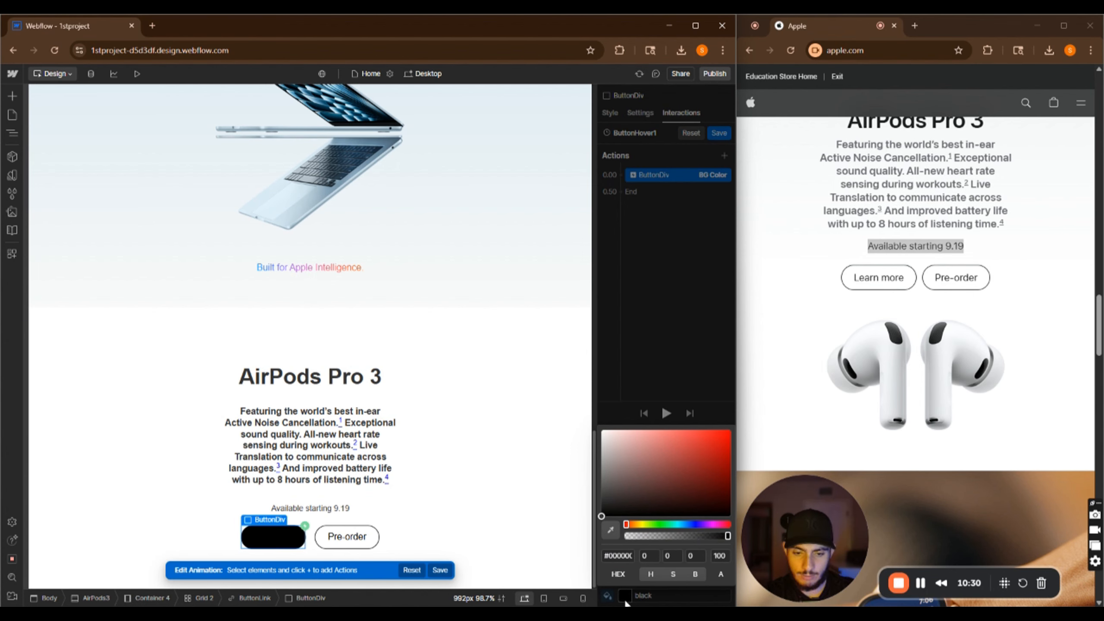
left_click(625, 599)
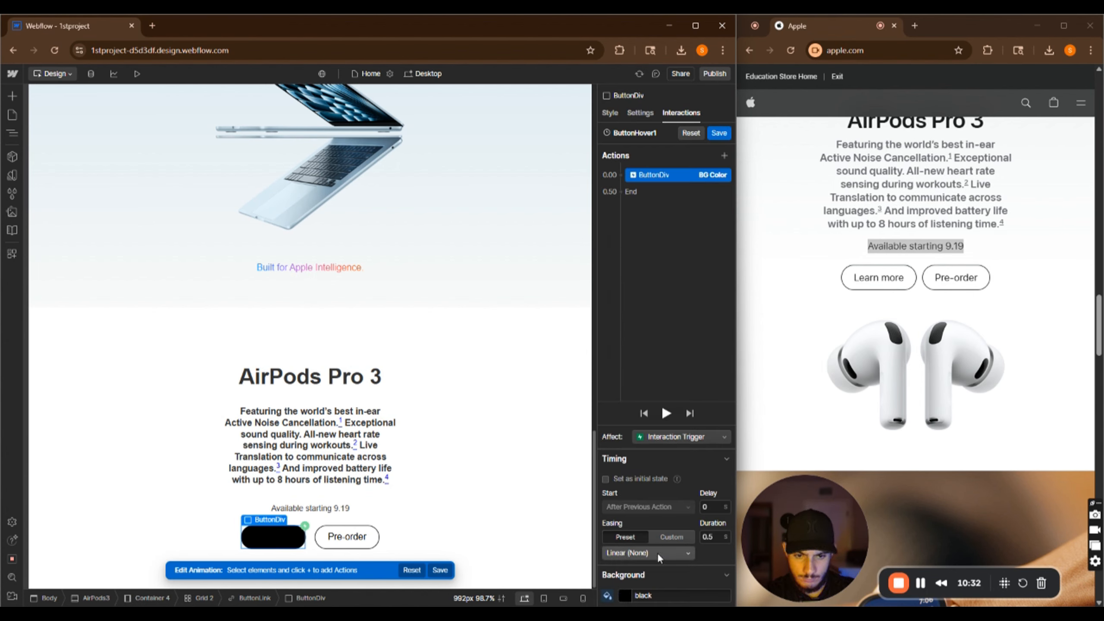
left_click(715, 539)
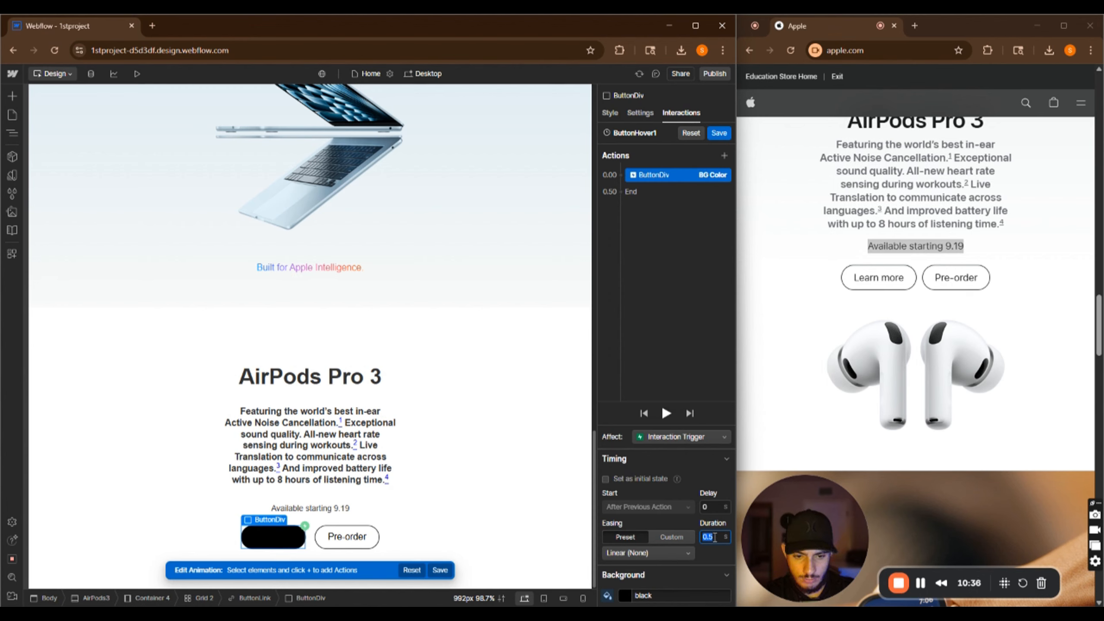
left_click(712, 554)
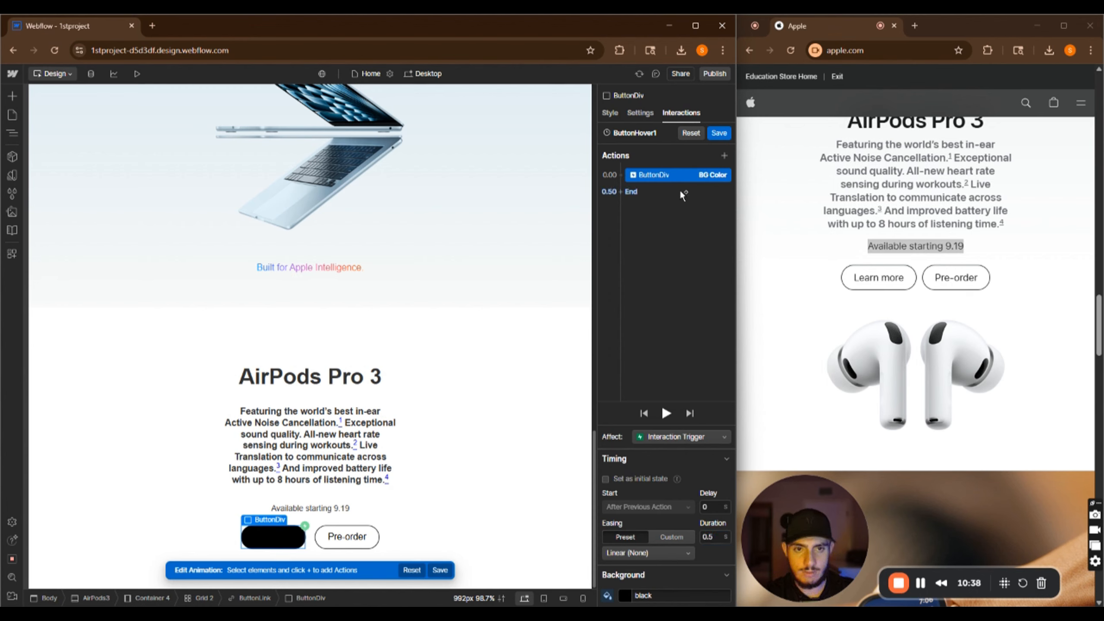
Add a Text Color action to the animation that turns the button text white
left_click(725, 155)
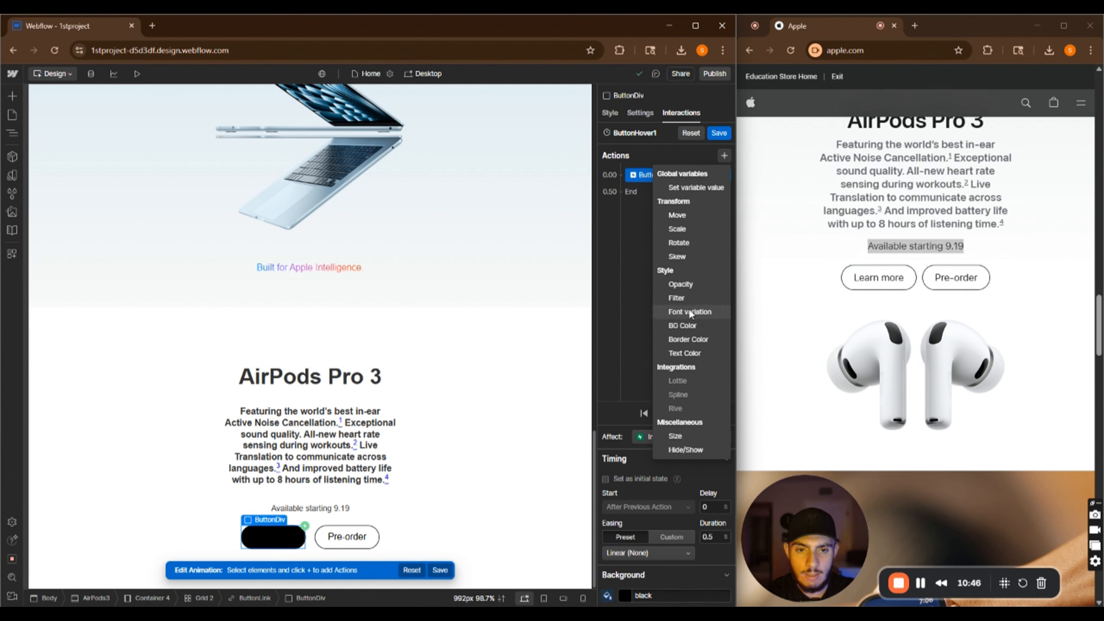
left_click(691, 354)
left_click(625, 596)
left_click_drag(606, 437, 599, 426)
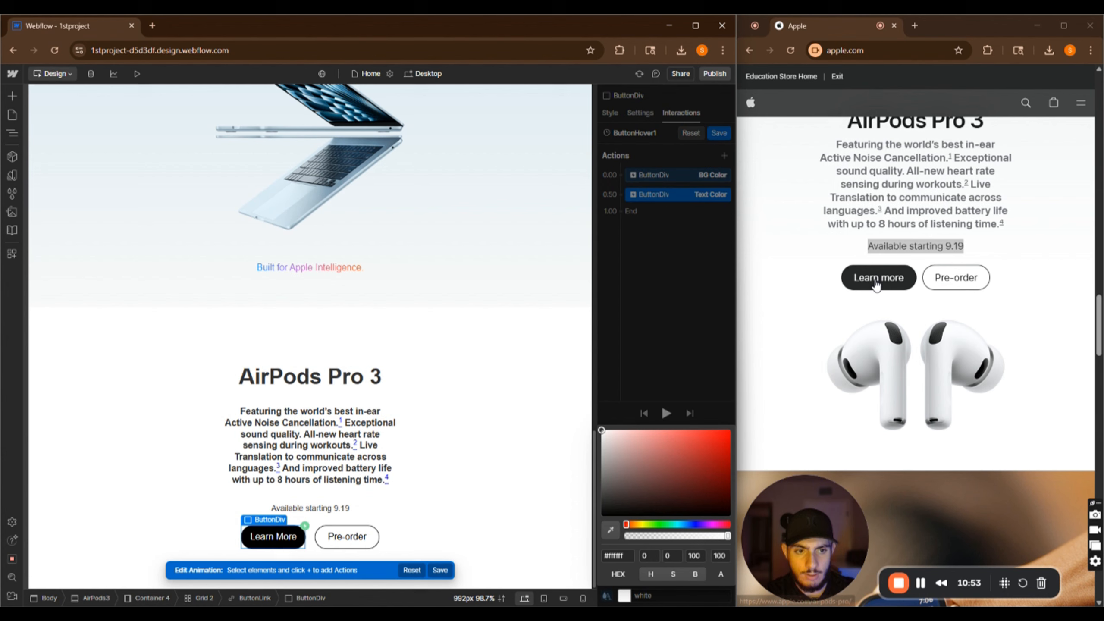
left_click(642, 266)
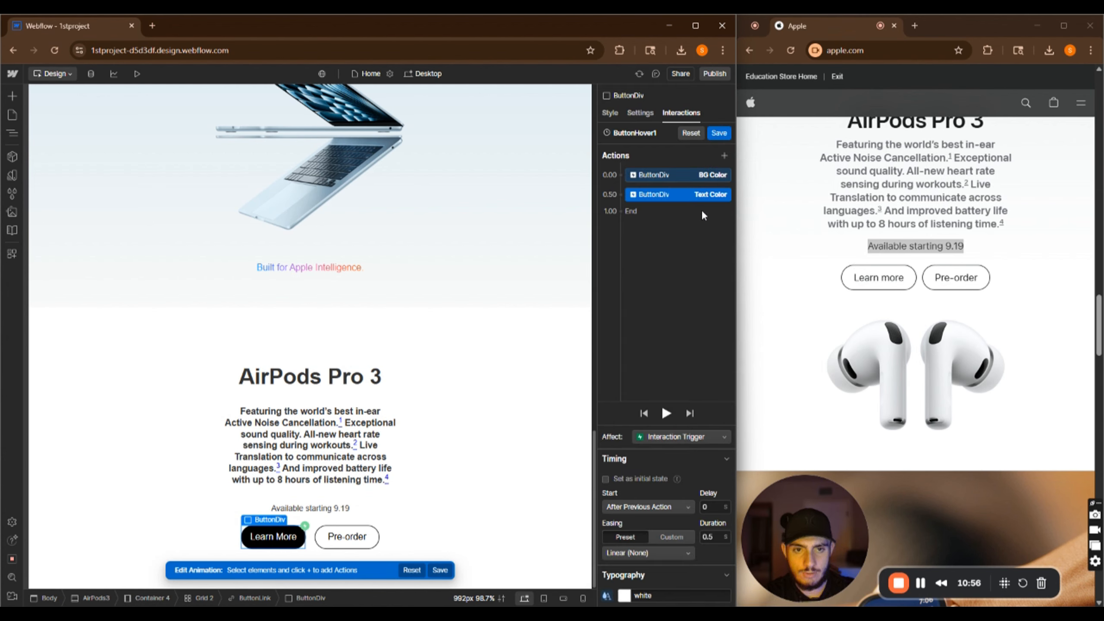
Save the ButtonHover1 animation and preview the Learn More button's hover effect
left_click(721, 133)
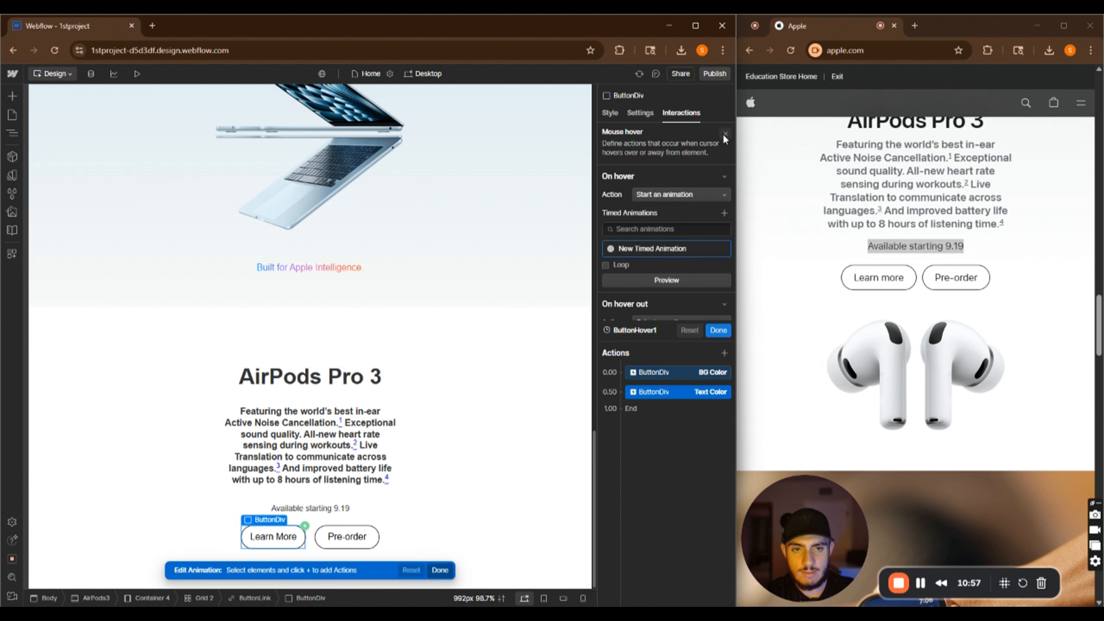
left_click(137, 73)
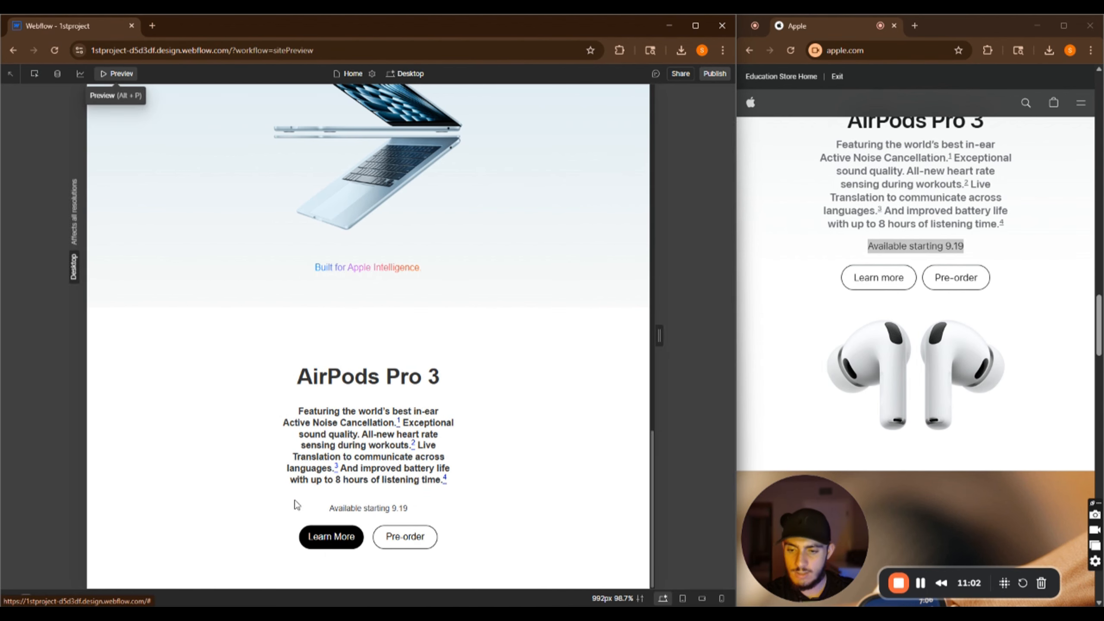
left_click(122, 72)
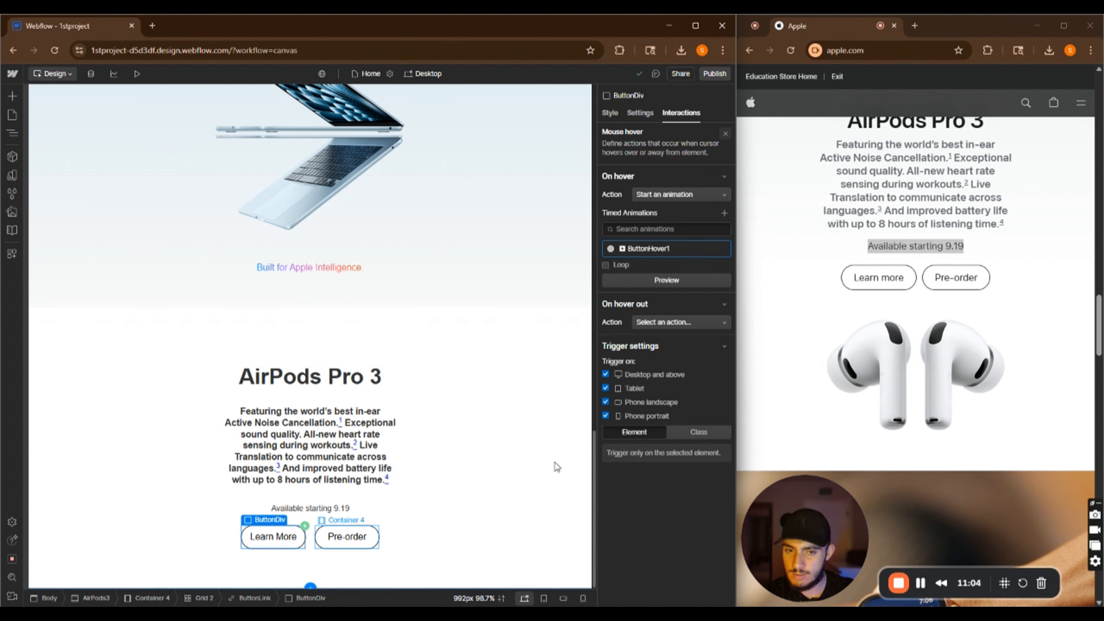
Open the ButtonHover1 animation and set its BG Color action's duration to 0.1 seconds
left_click(612, 251)
scroll(611, 252, "down", 1)
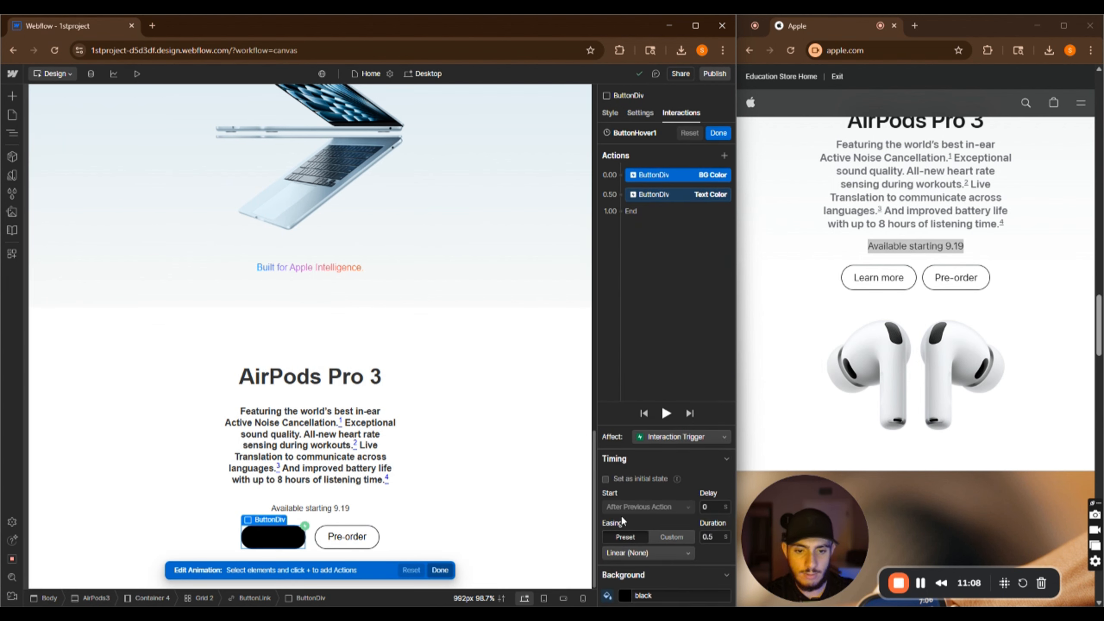
double_click(715, 538)
type("0")
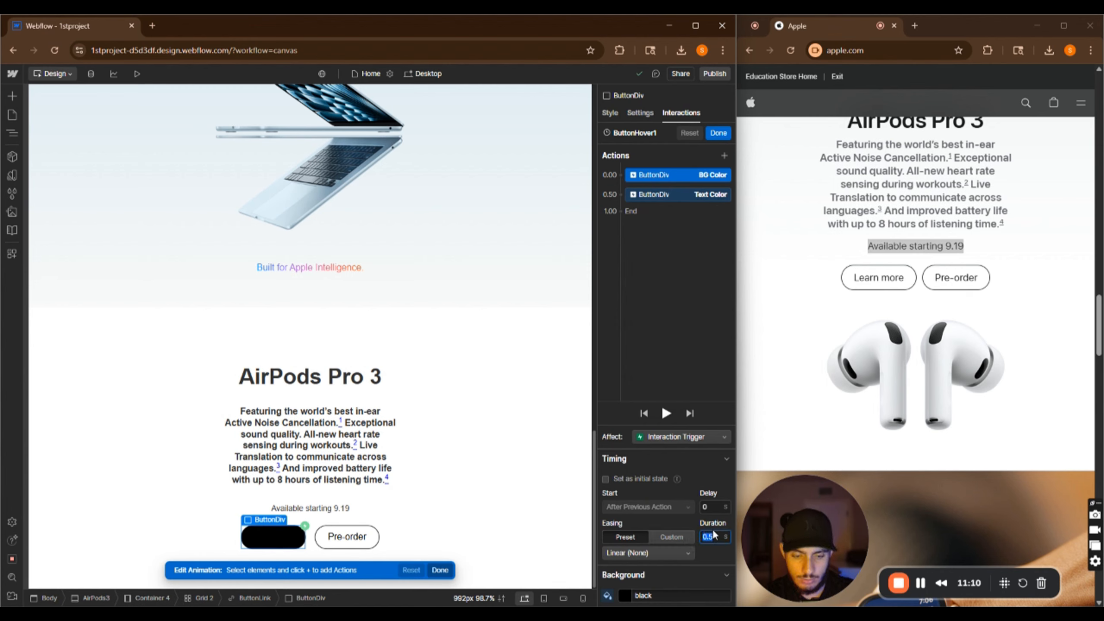
type(".1")
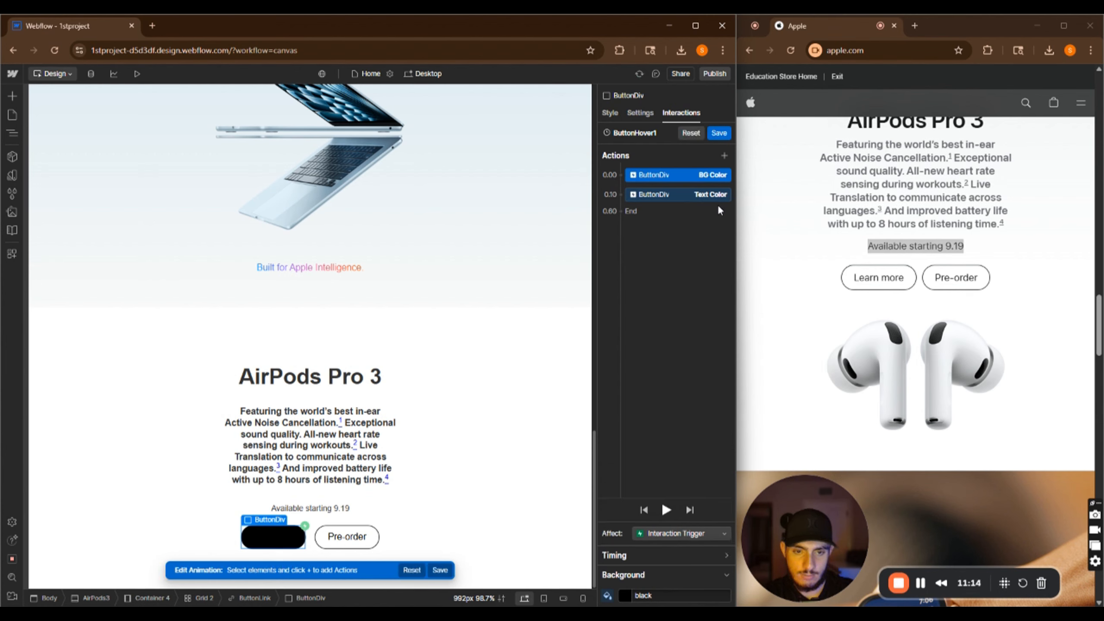
Set the Text Color action's duration to 0.1 seconds and make it start with the previous action
left_click(678, 195)
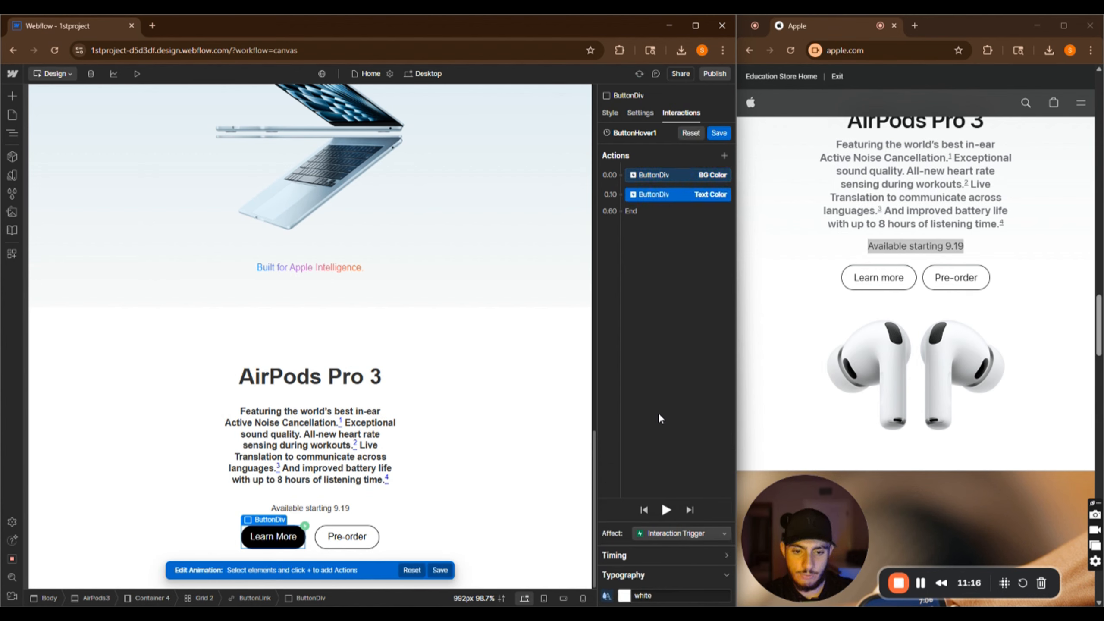
left_click(699, 553)
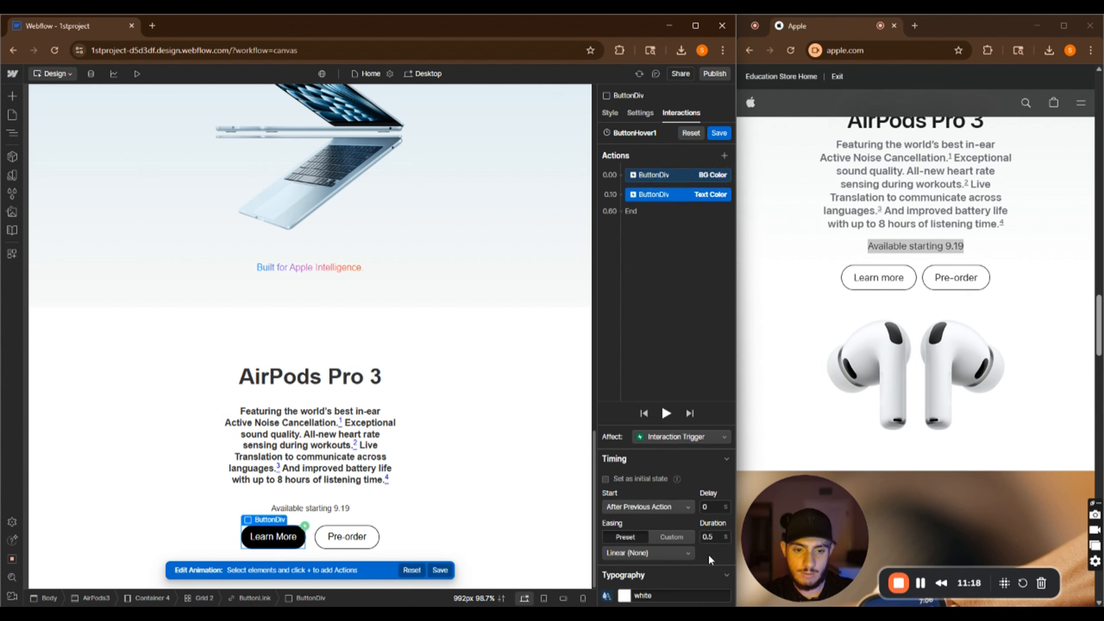
left_click(709, 537)
type("0.1")
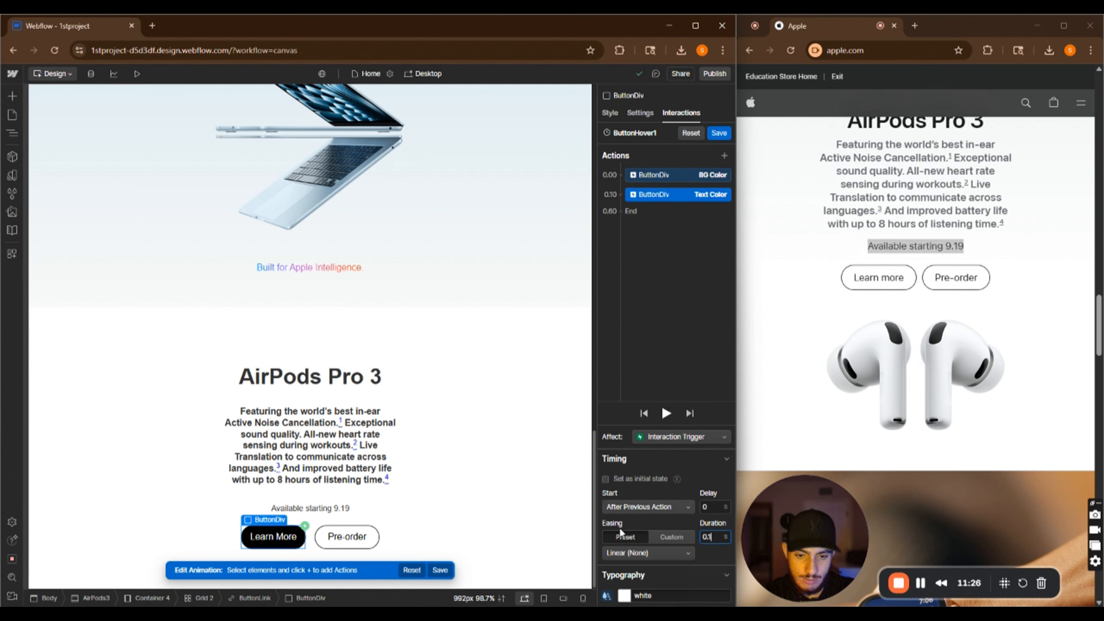
left_click(643, 505)
left_click(643, 506)
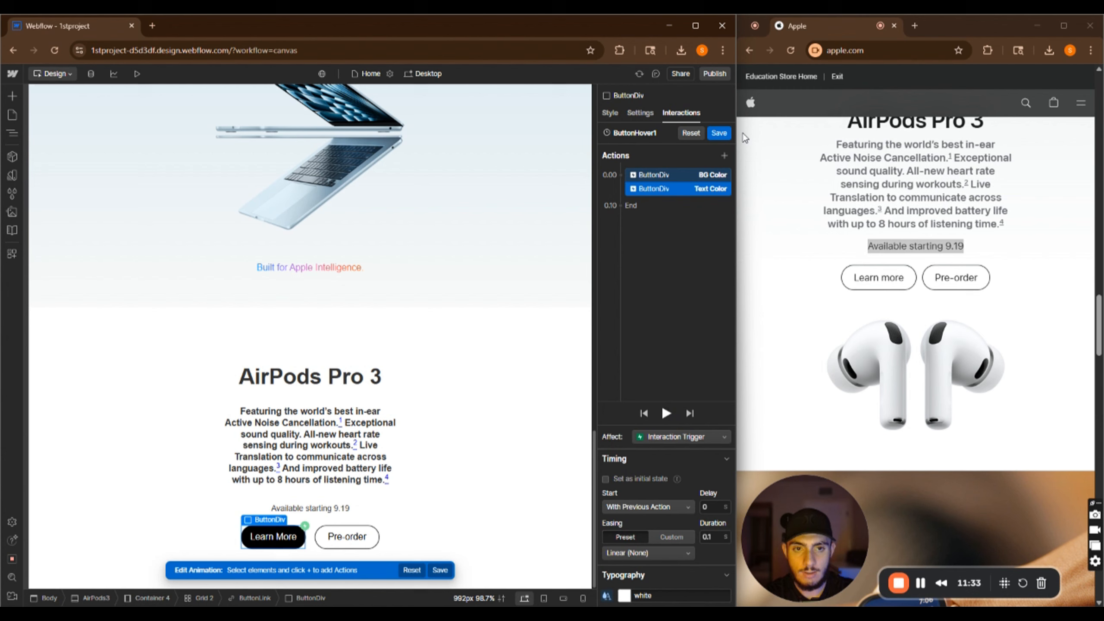
Save the ButtonHover1 animation and preview the Learn More button's hover effect
left_click(721, 136)
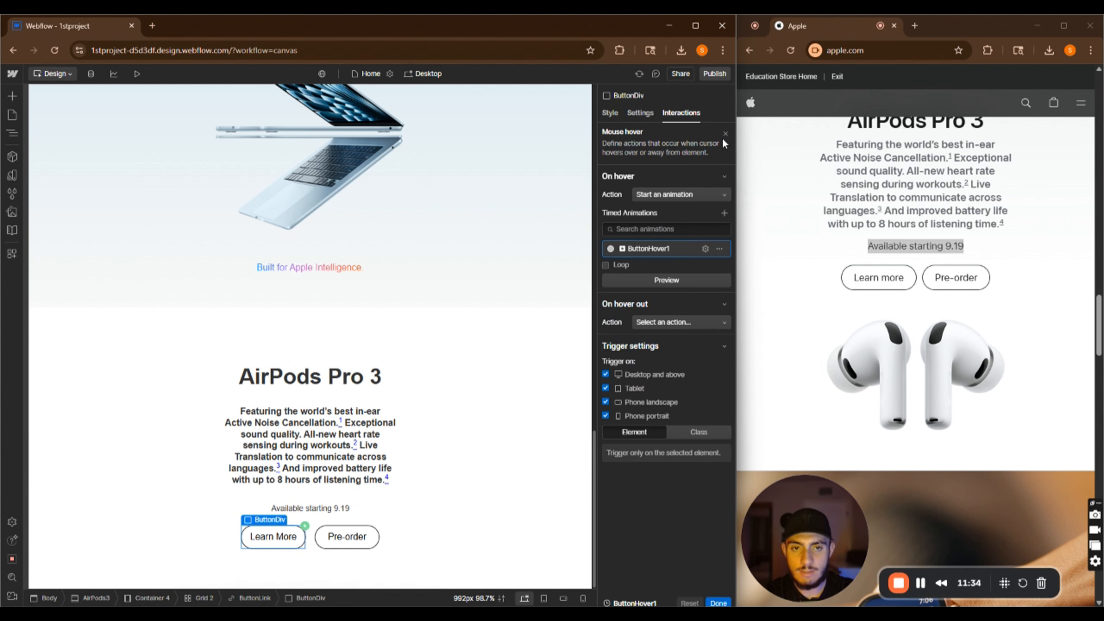
left_click(145, 75)
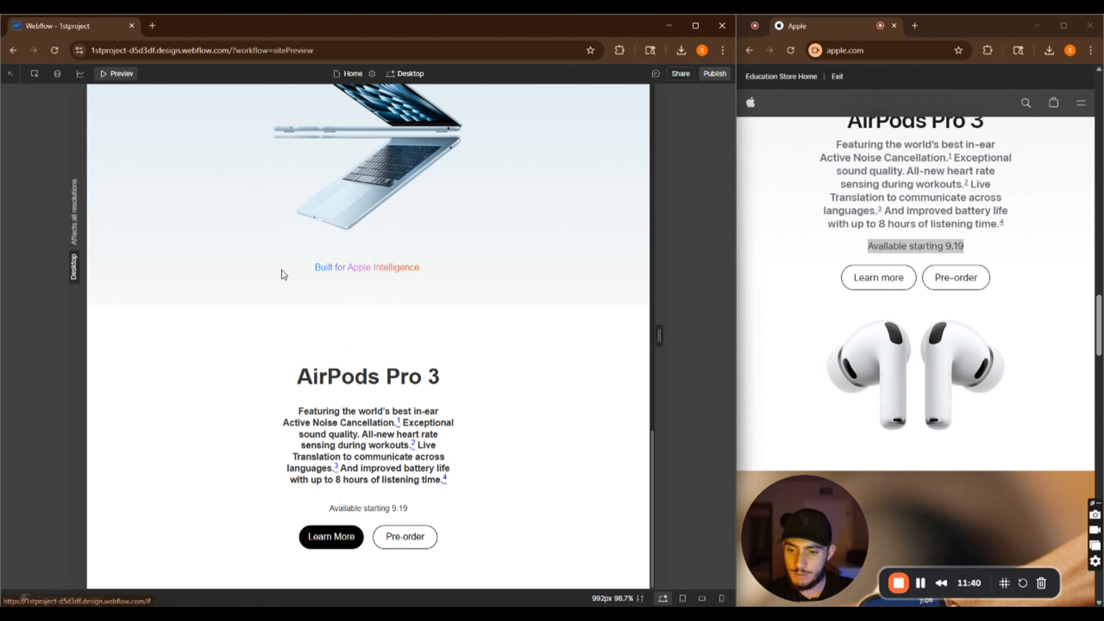
left_click(122, 73)
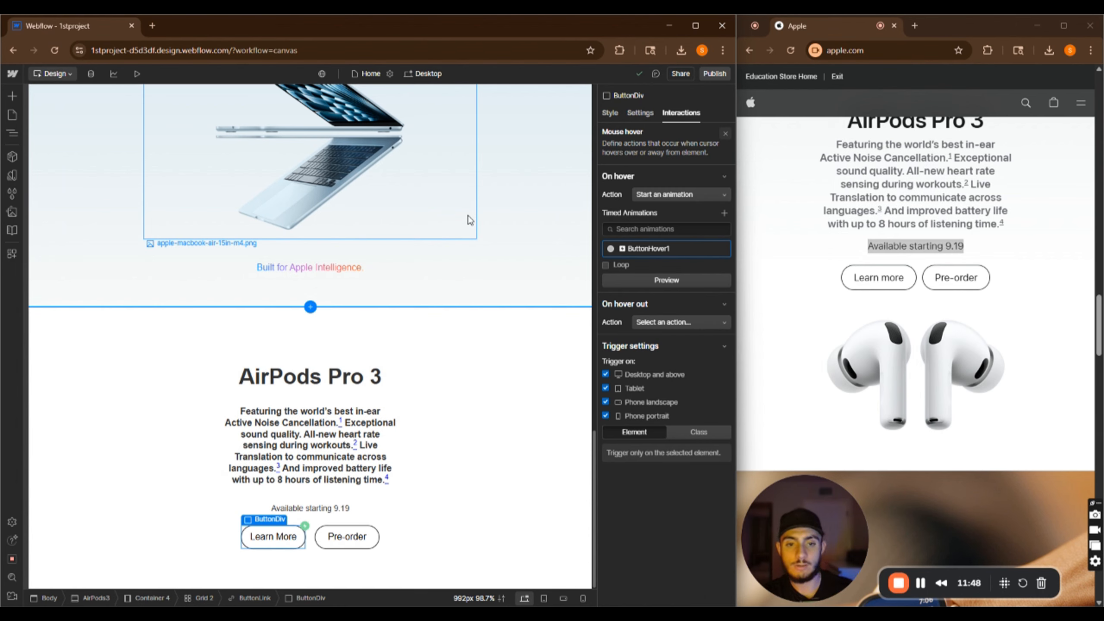
Make the Learn More button's hover-out action start a new timed animation named ButtonHoverOut
left_click(284, 545)
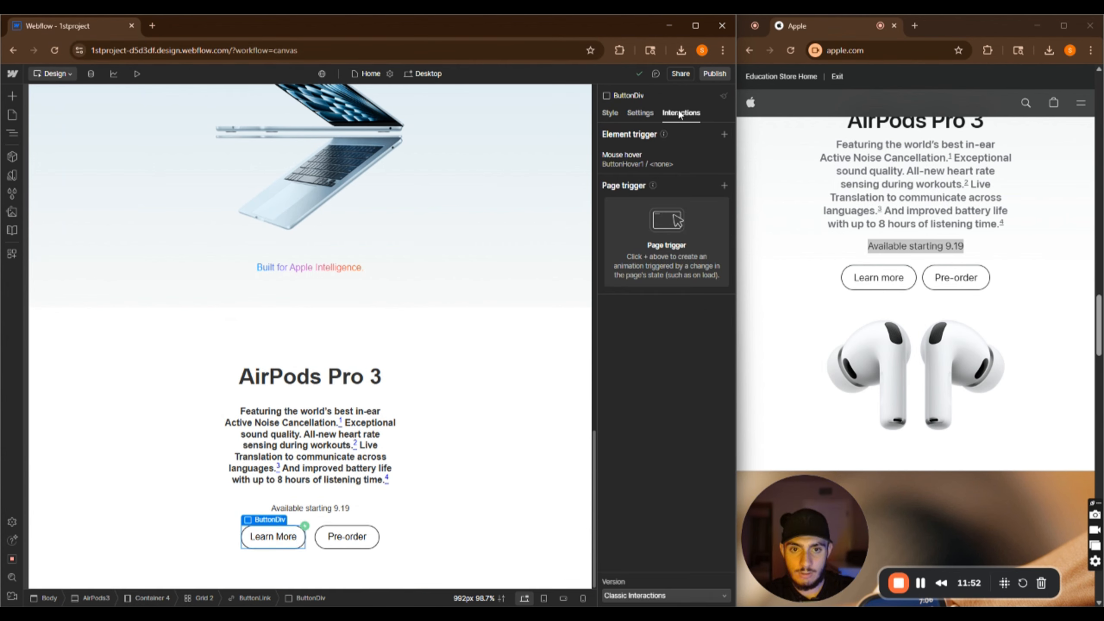
left_click(623, 157)
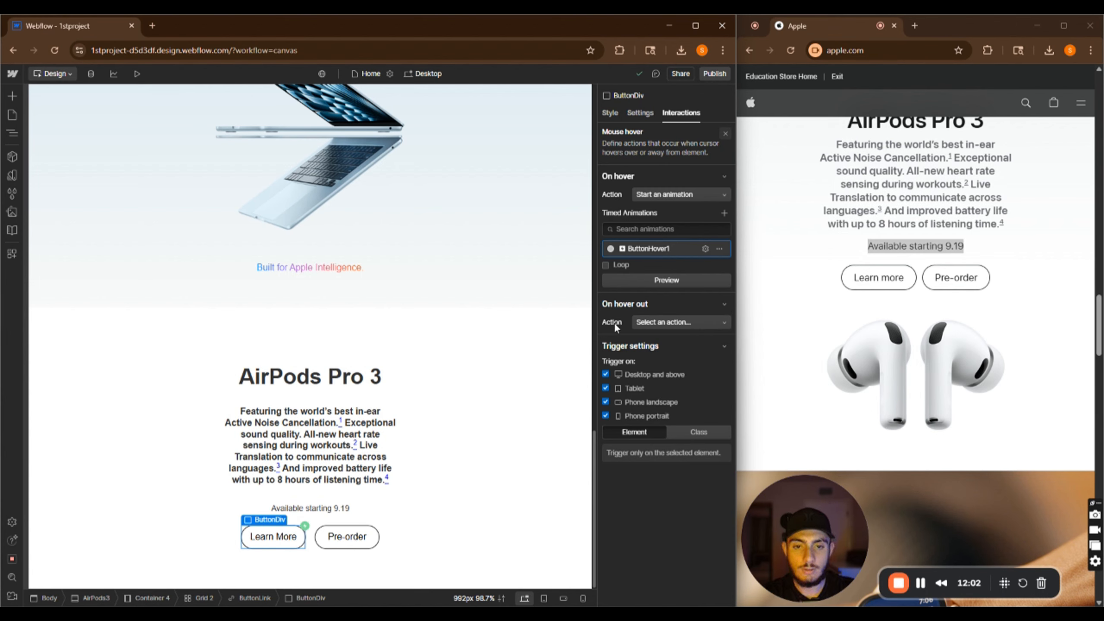
left_click(658, 322)
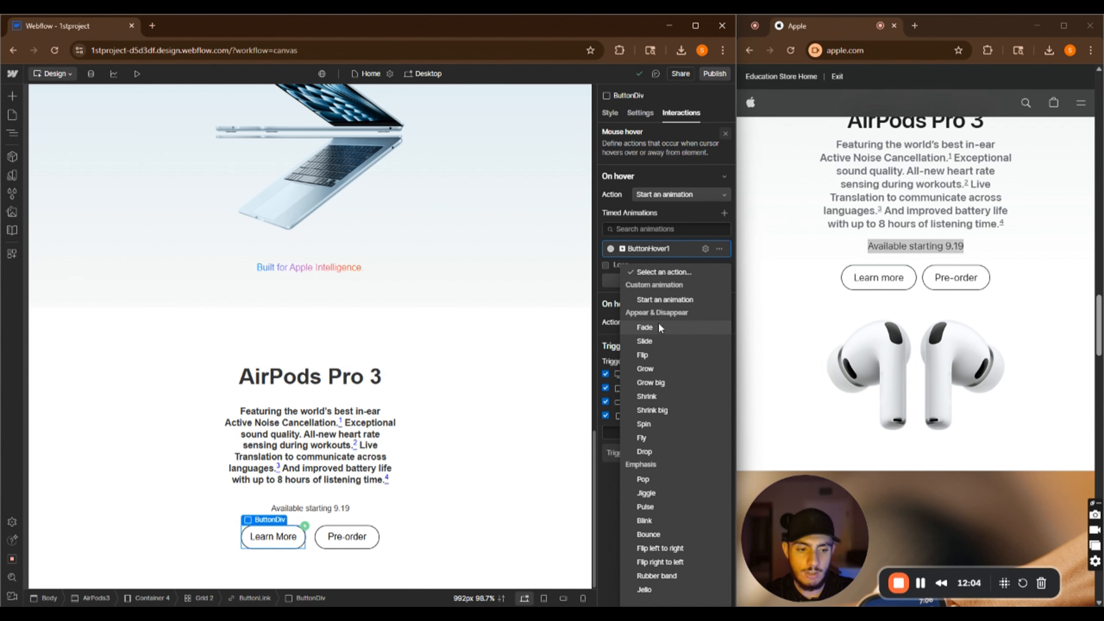
left_click(658, 299)
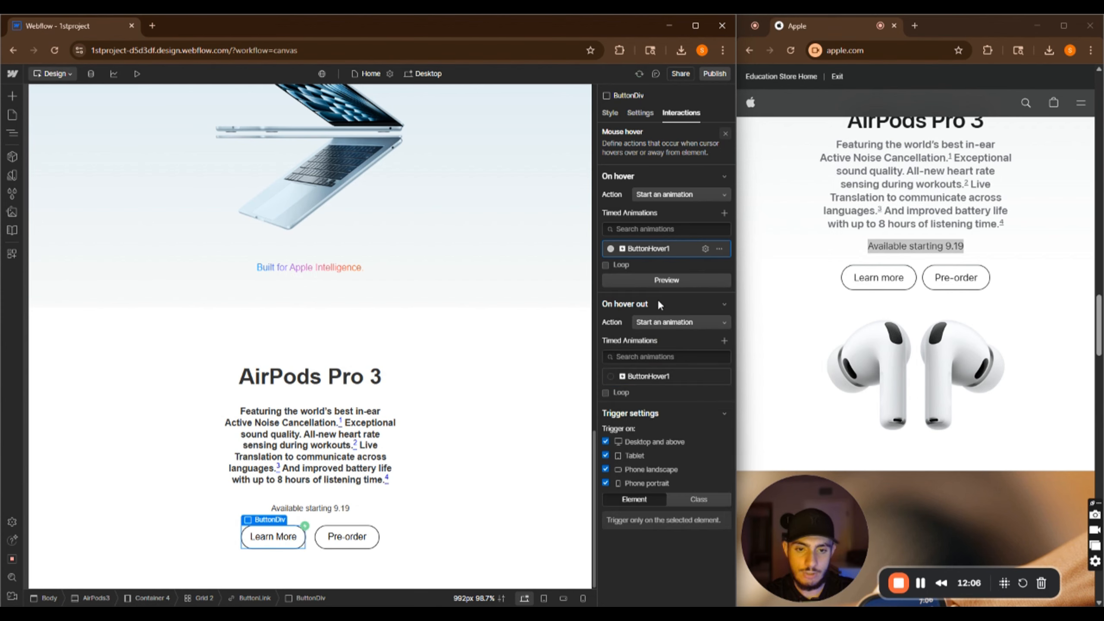
left_click(725, 340)
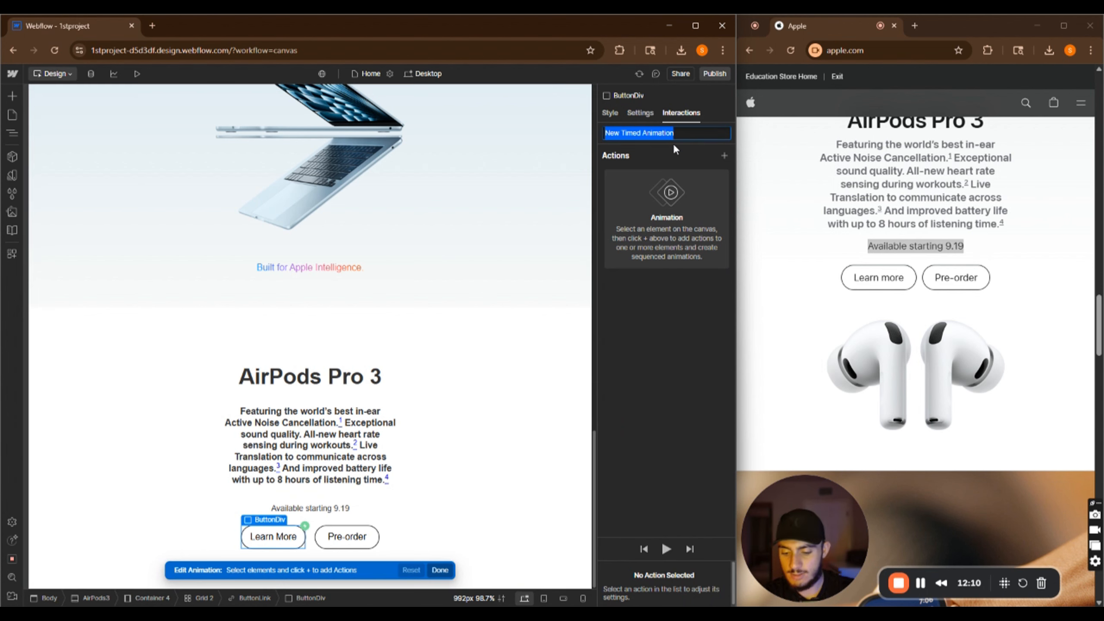
type("Button")
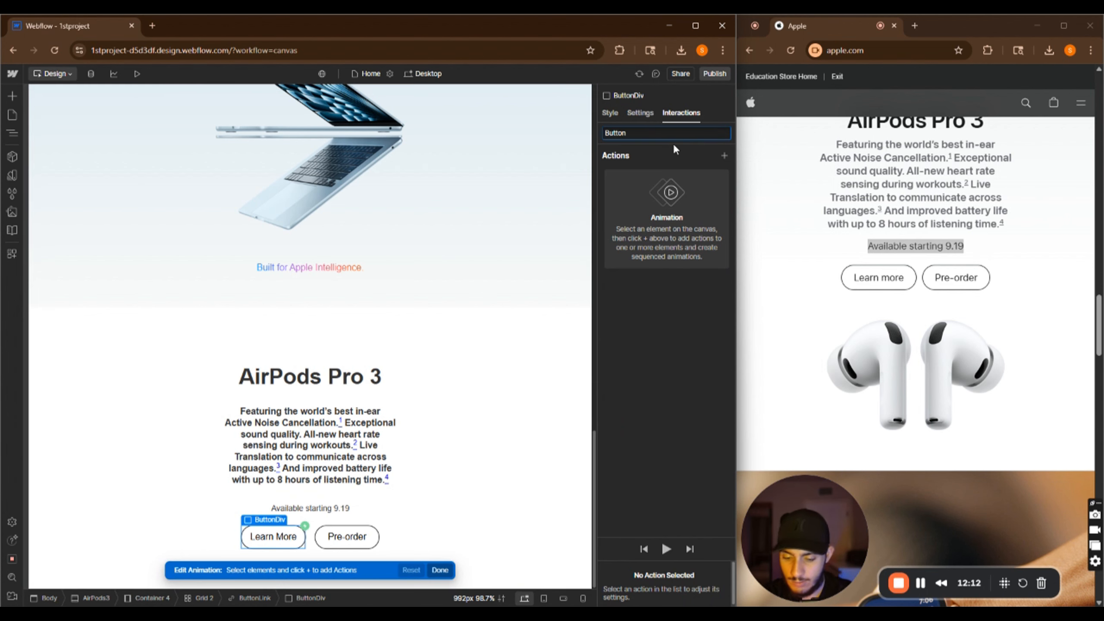
type("HoverOut")
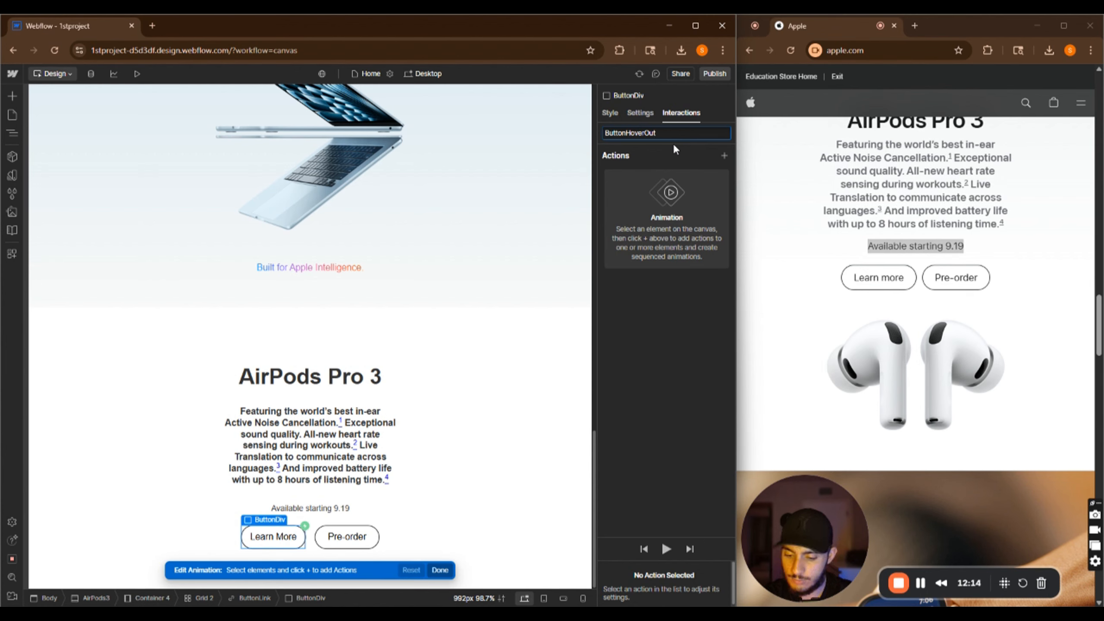
key("Return")
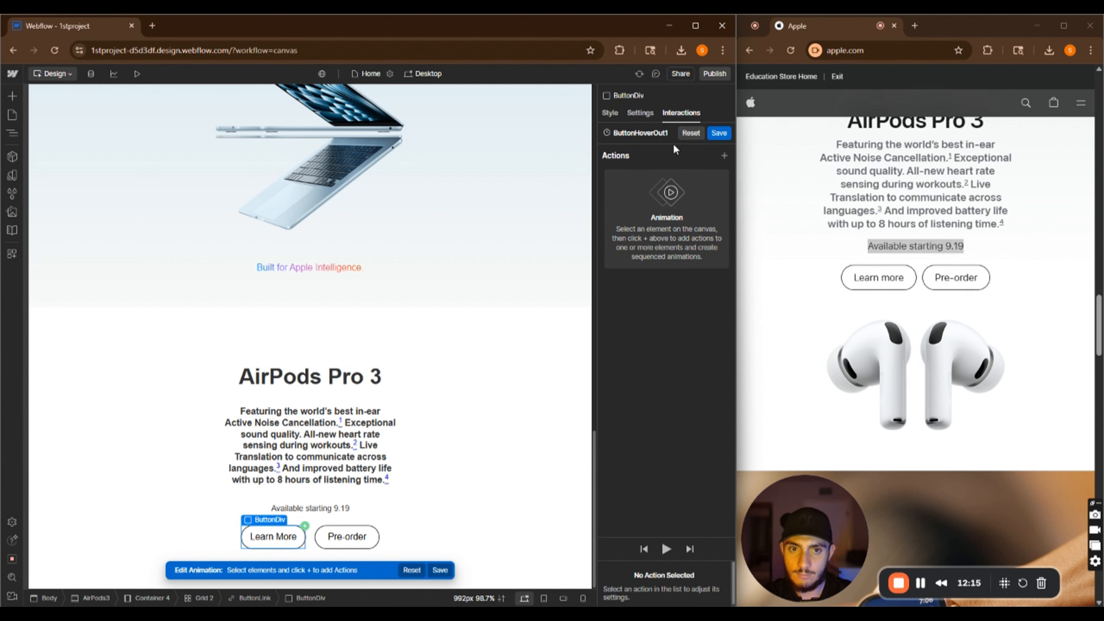
left_click(724, 155)
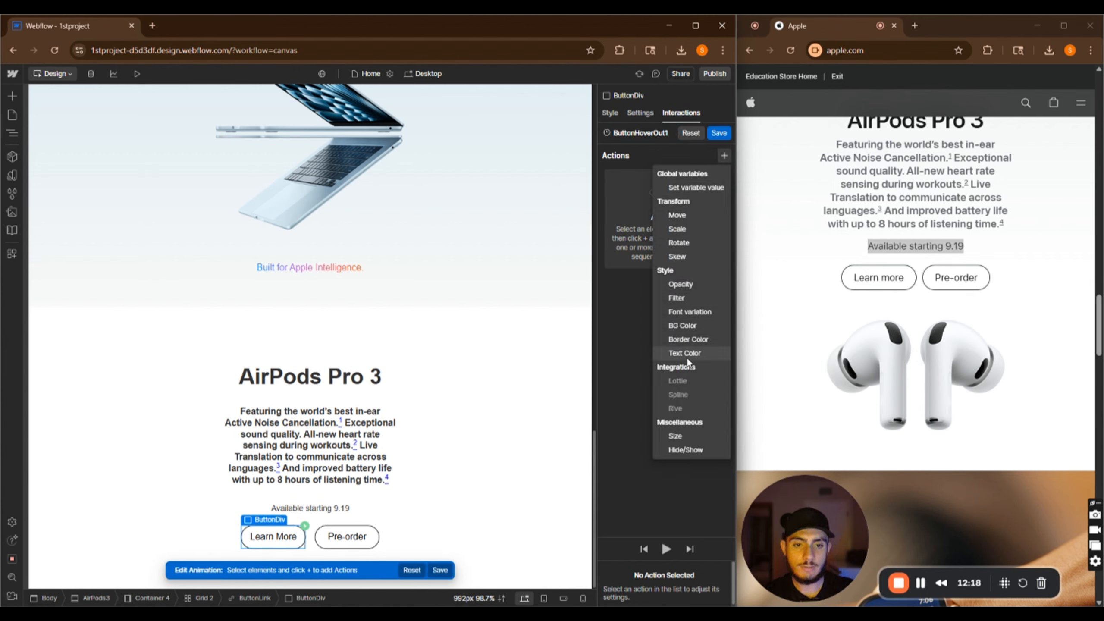
left_click(689, 340)
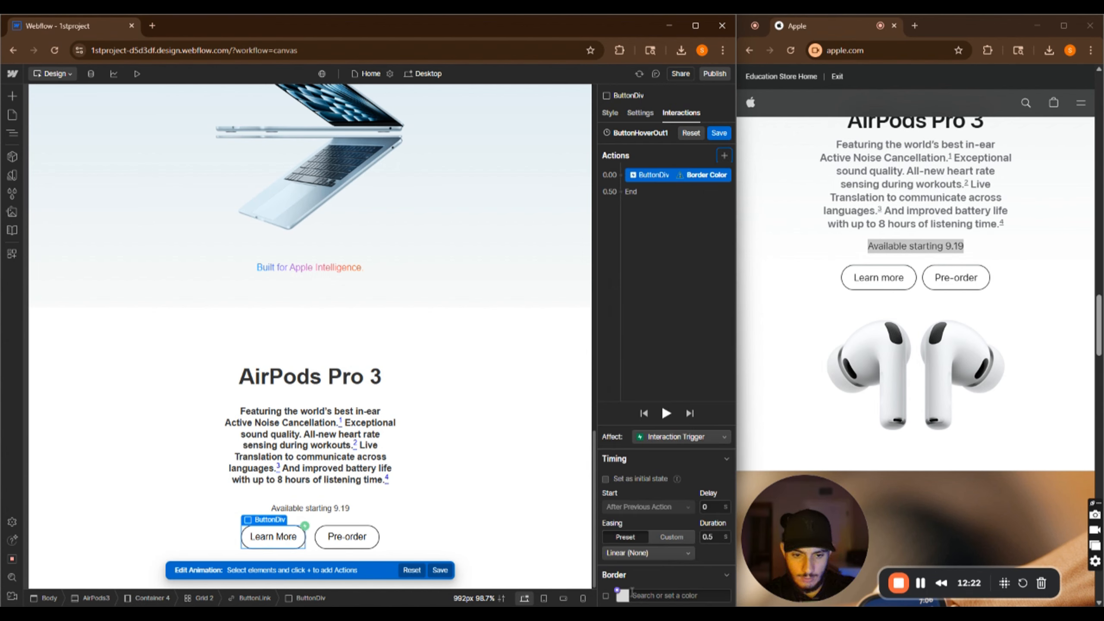
left_click(622, 596)
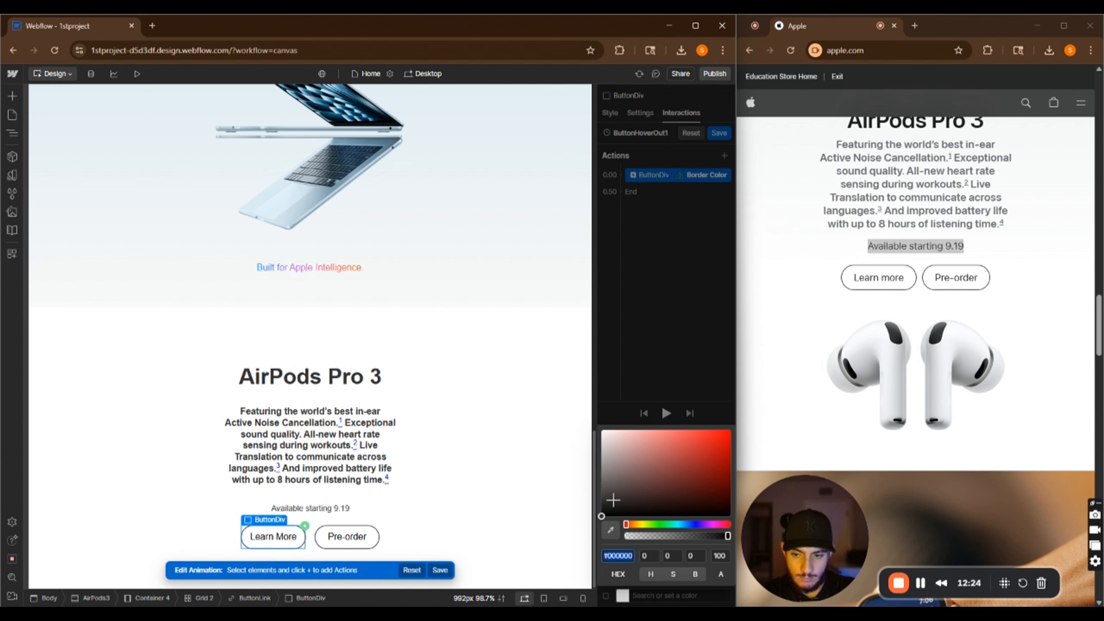
left_click(695, 348)
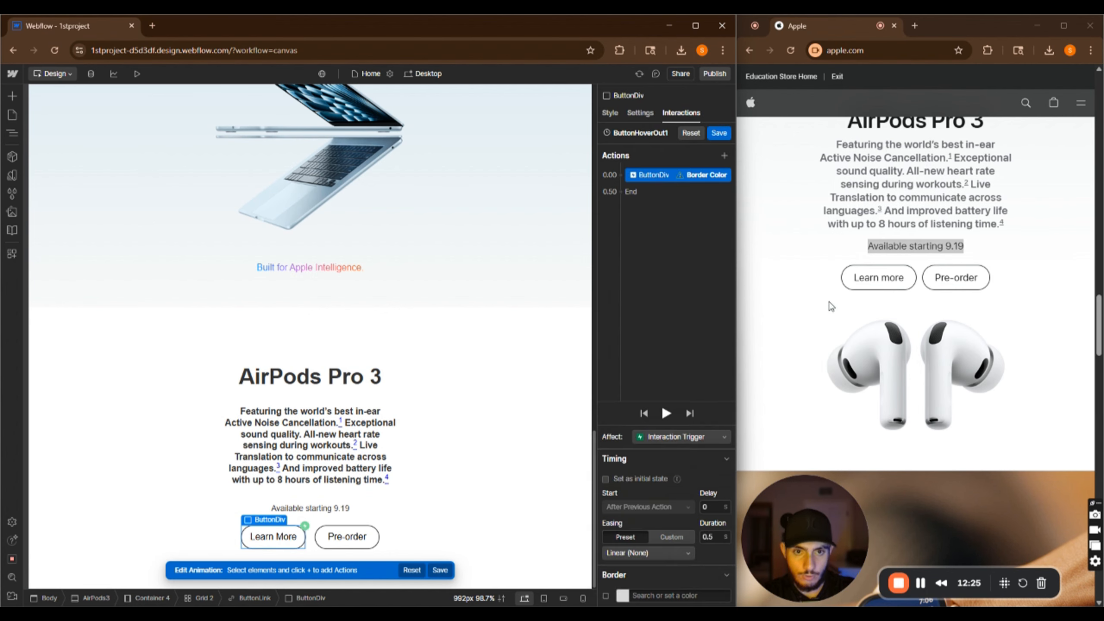
right_click(692, 175)
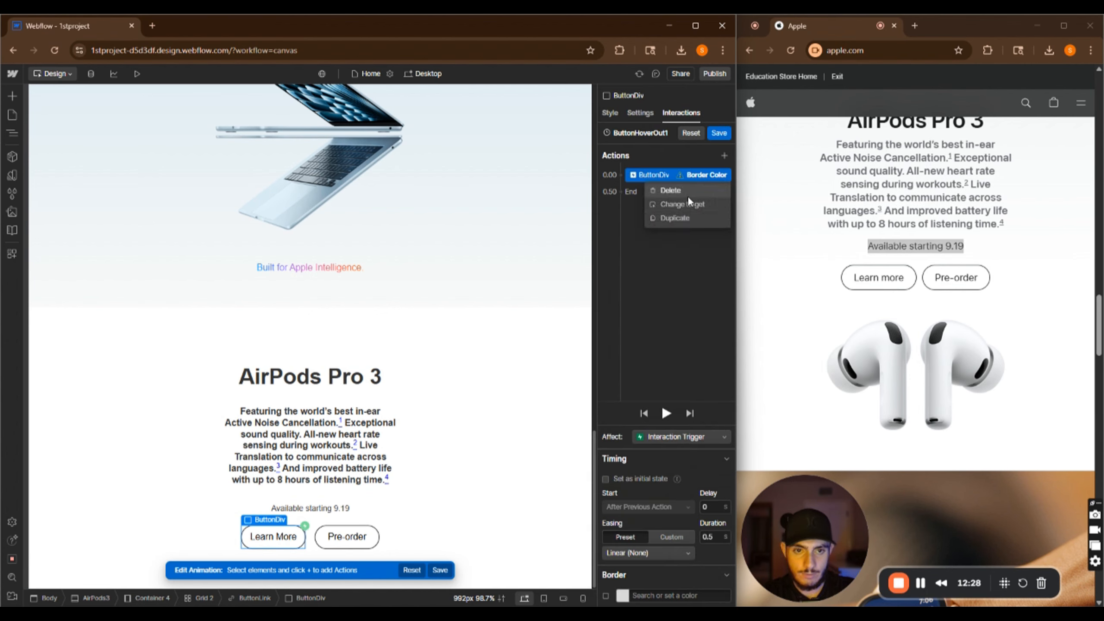
left_click(686, 192)
Add a BG Color action turning the button background white over 0.1 seconds
left_click(724, 155)
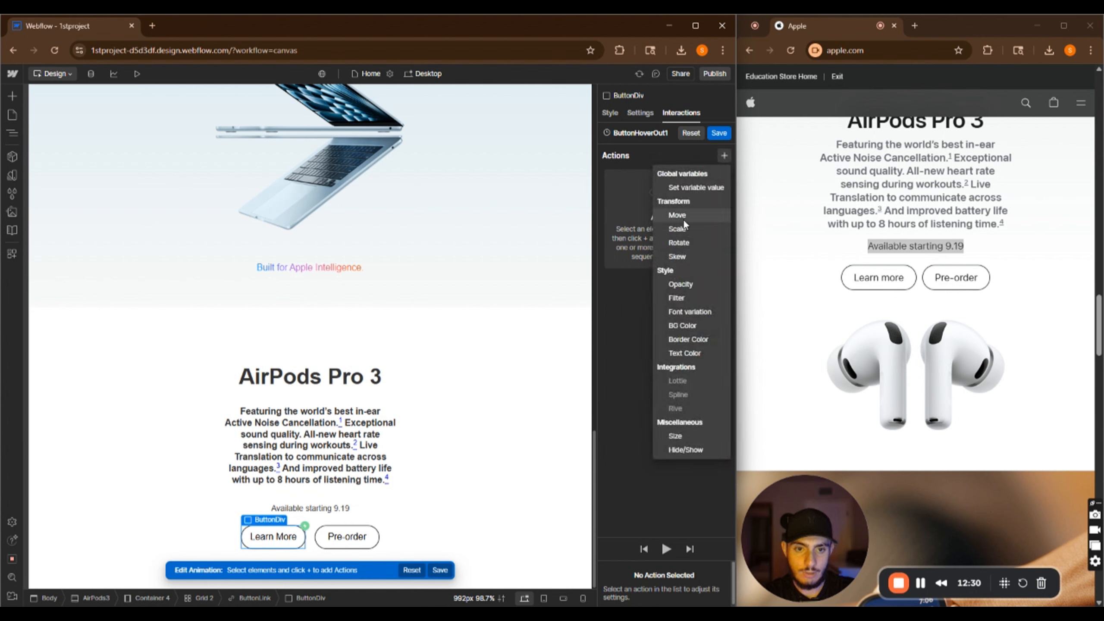
left_click(689, 327)
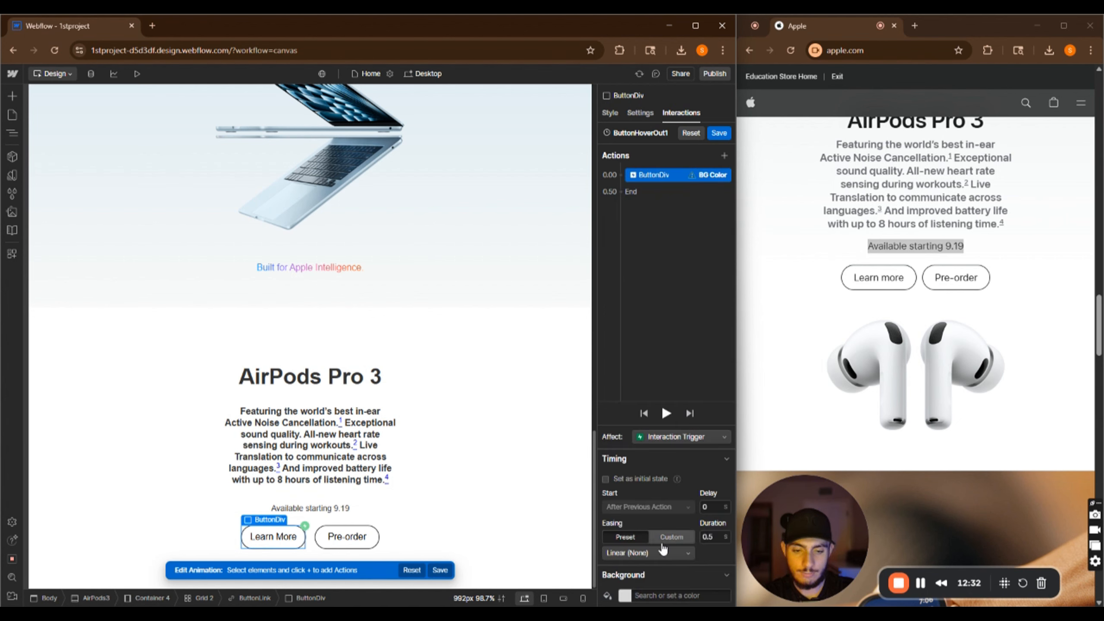
left_click(624, 599)
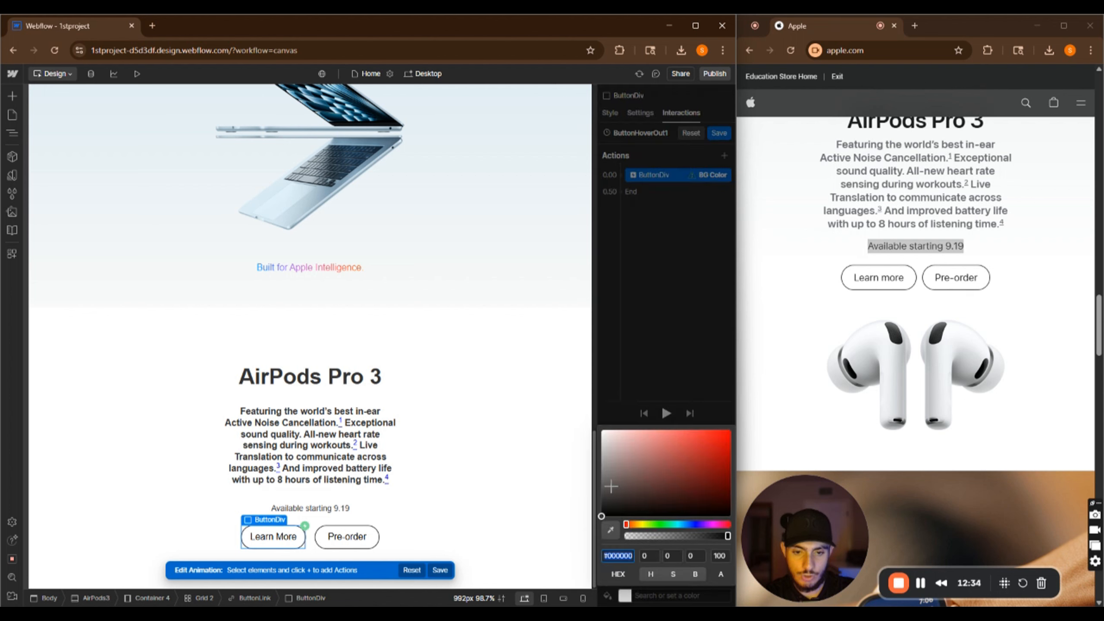
left_click(717, 259)
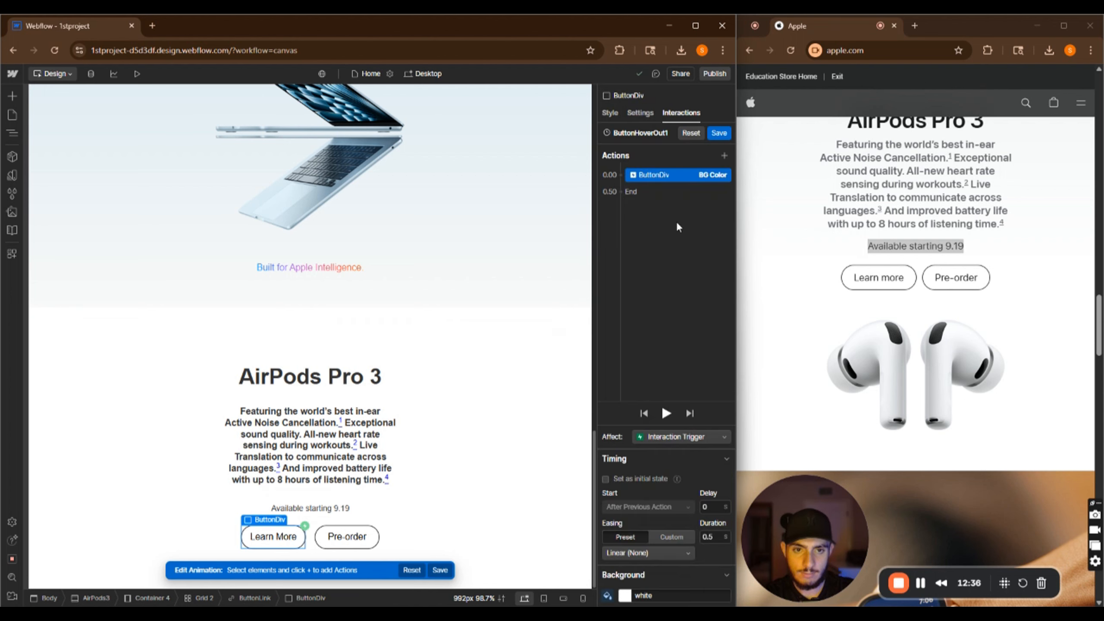
double_click(708, 537)
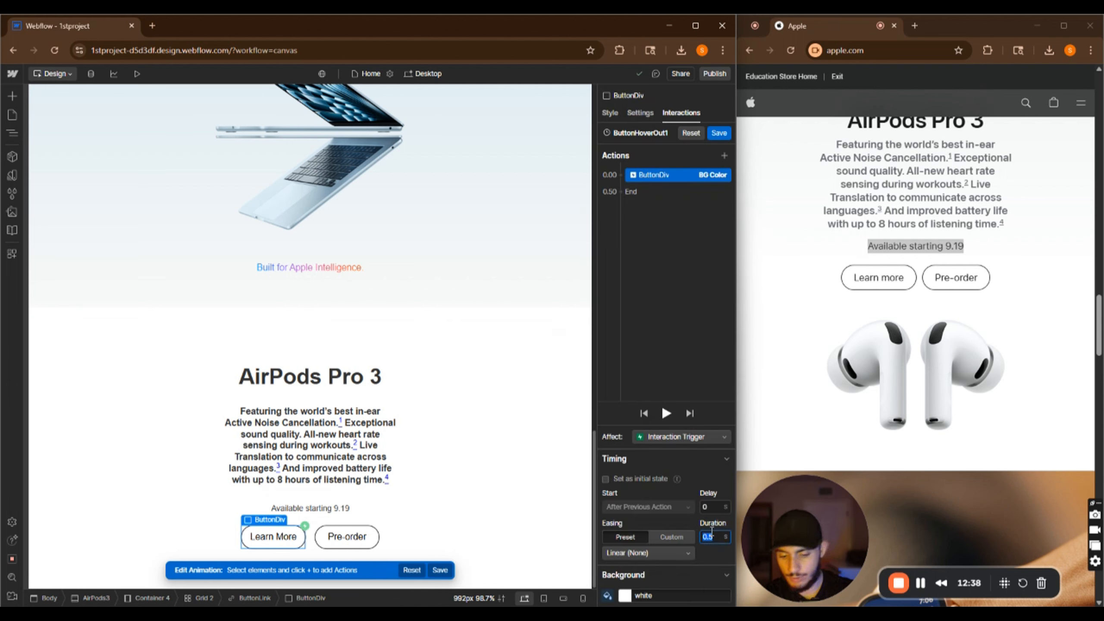
type("0")
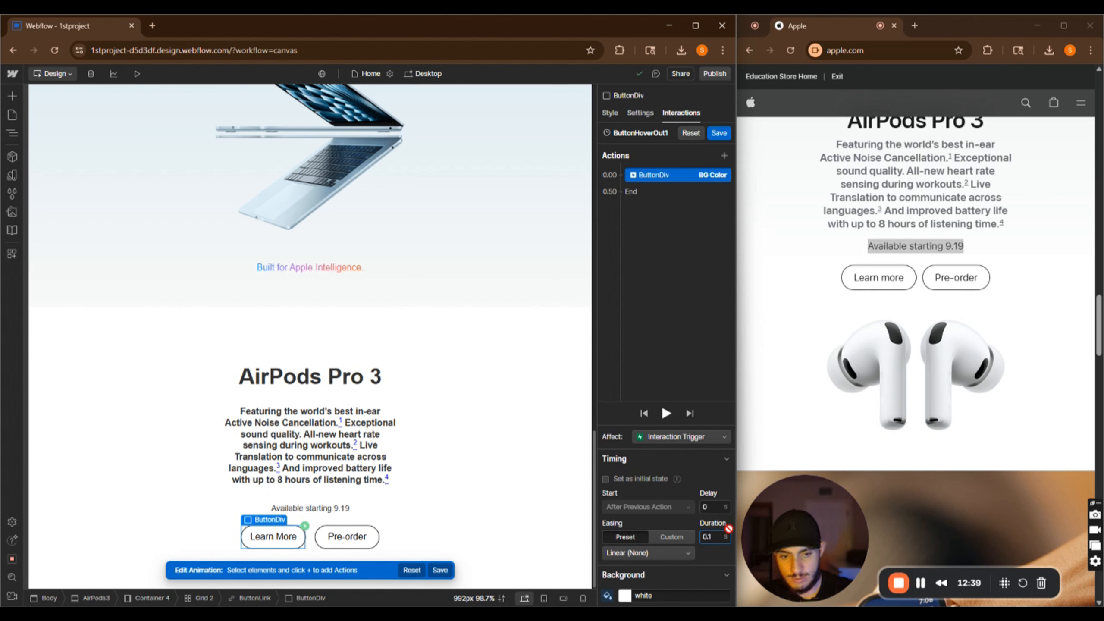
left_click(708, 462)
Add a Text Color action turning the button text black, starting with the previous action
left_click(724, 155)
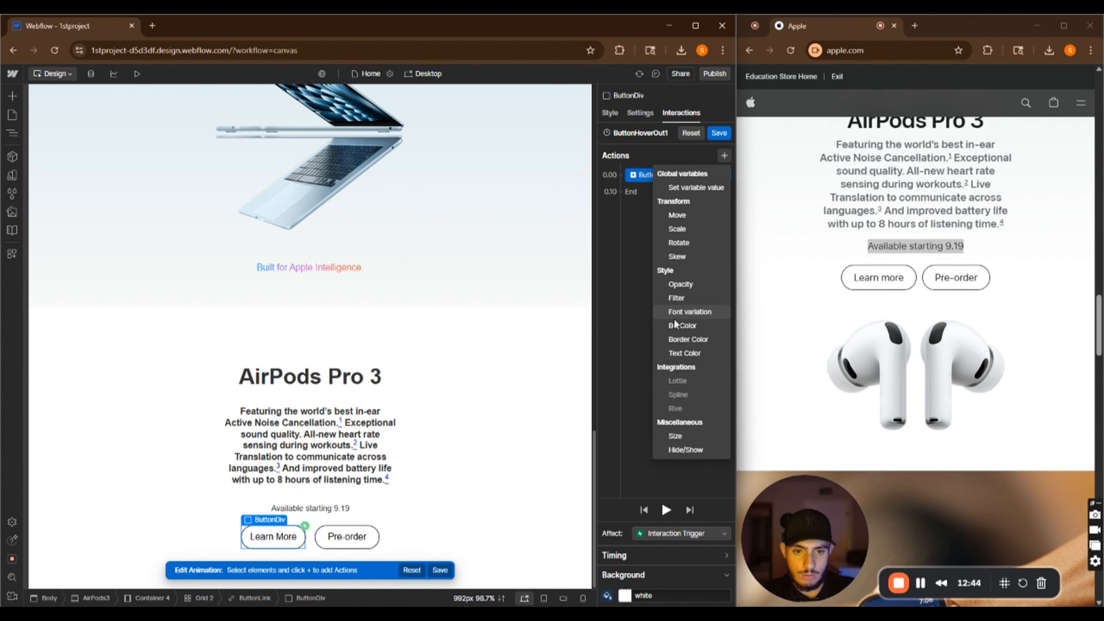
left_click(678, 353)
left_click(625, 598)
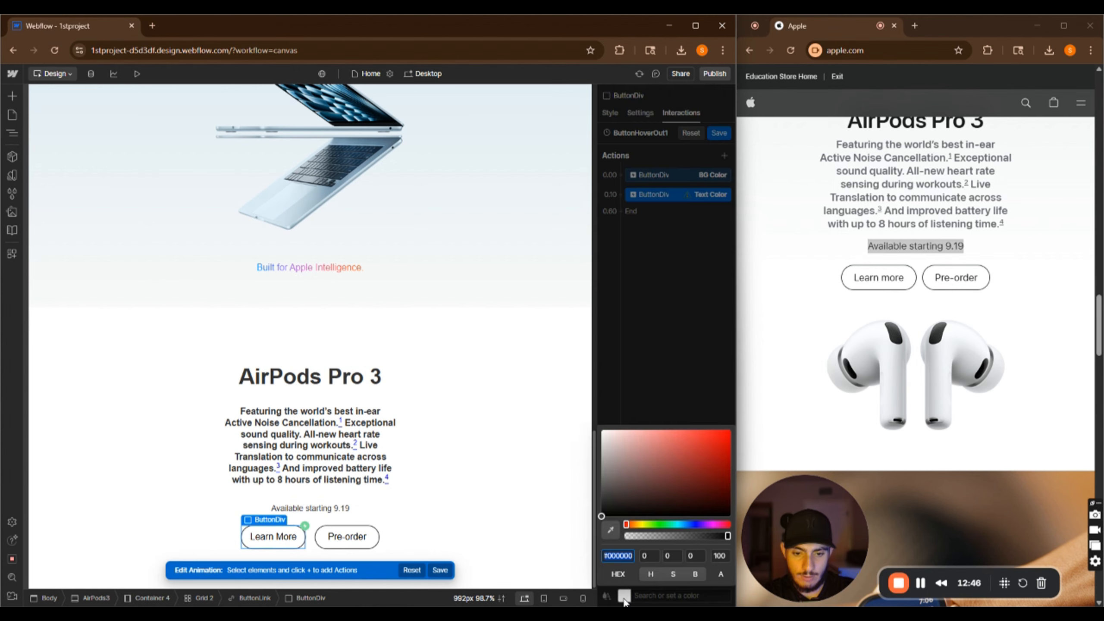
left_click_drag(633, 486, 546, 608)
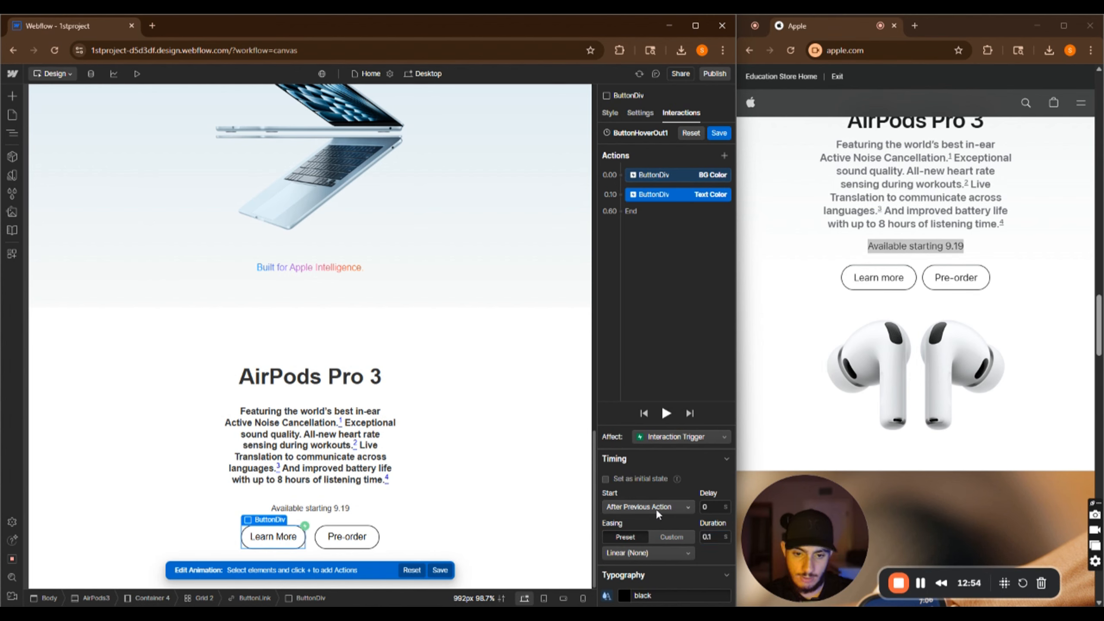
left_click(656, 509)
left_click(658, 518)
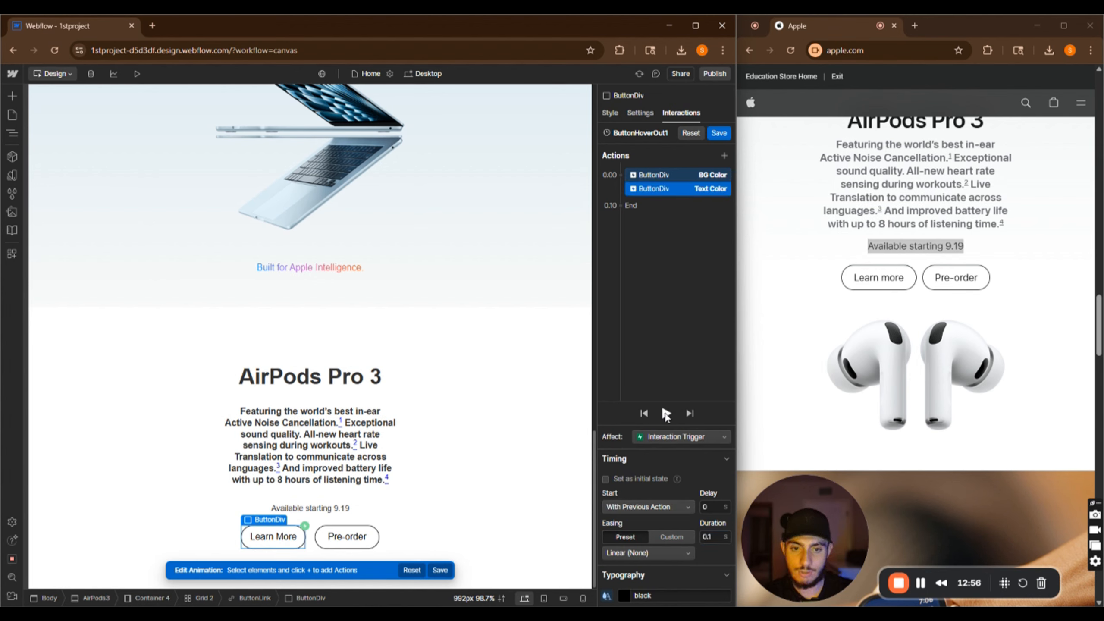
Save the hover-out animation and preview the Learn More button's hover effects
left_click(720, 133)
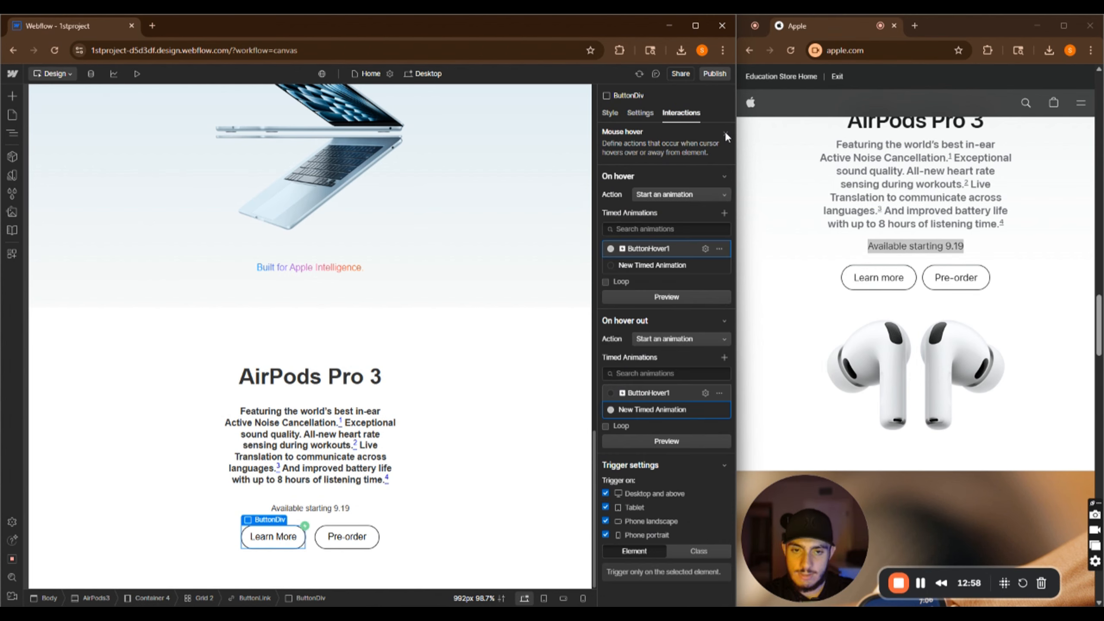
left_click(139, 80)
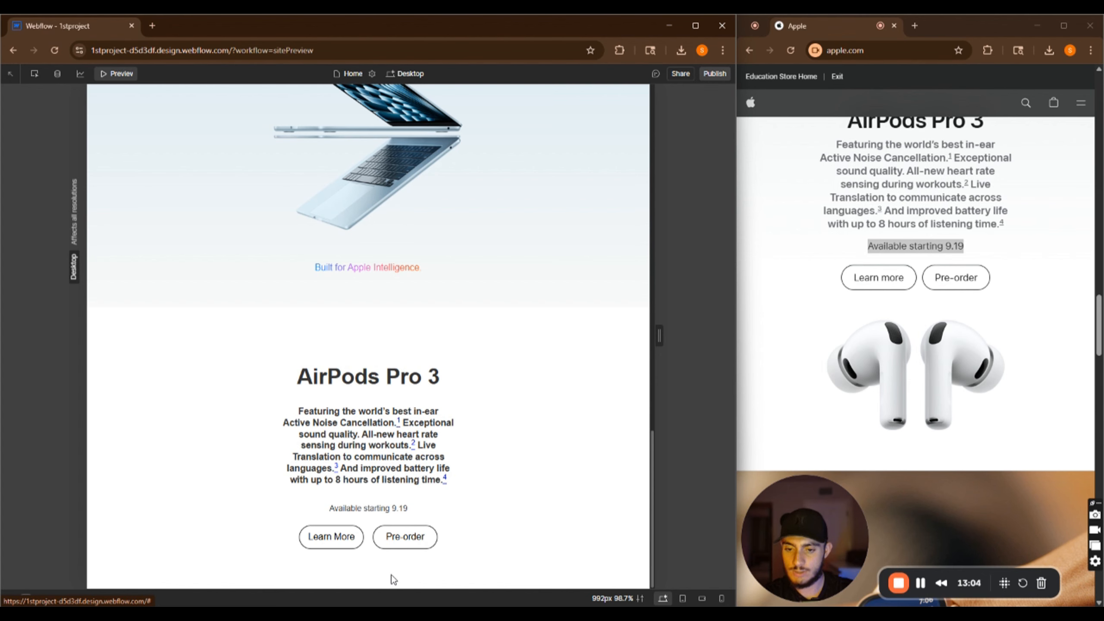
Preview the Learn More button's hover effects again and return to the designer
left_click(124, 74)
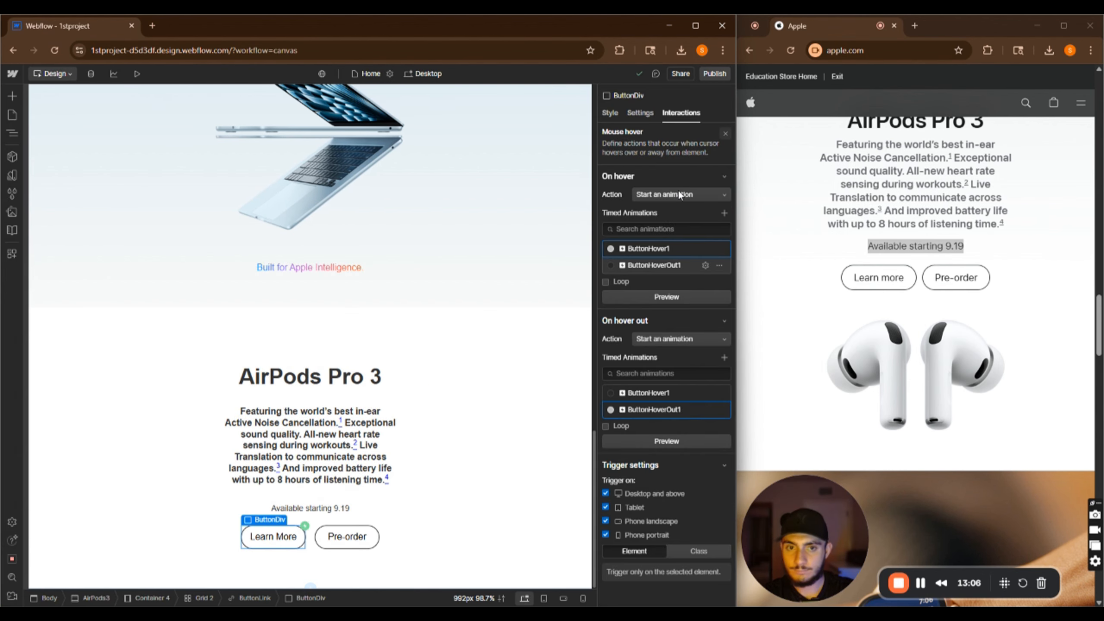
left_click(921, 583)
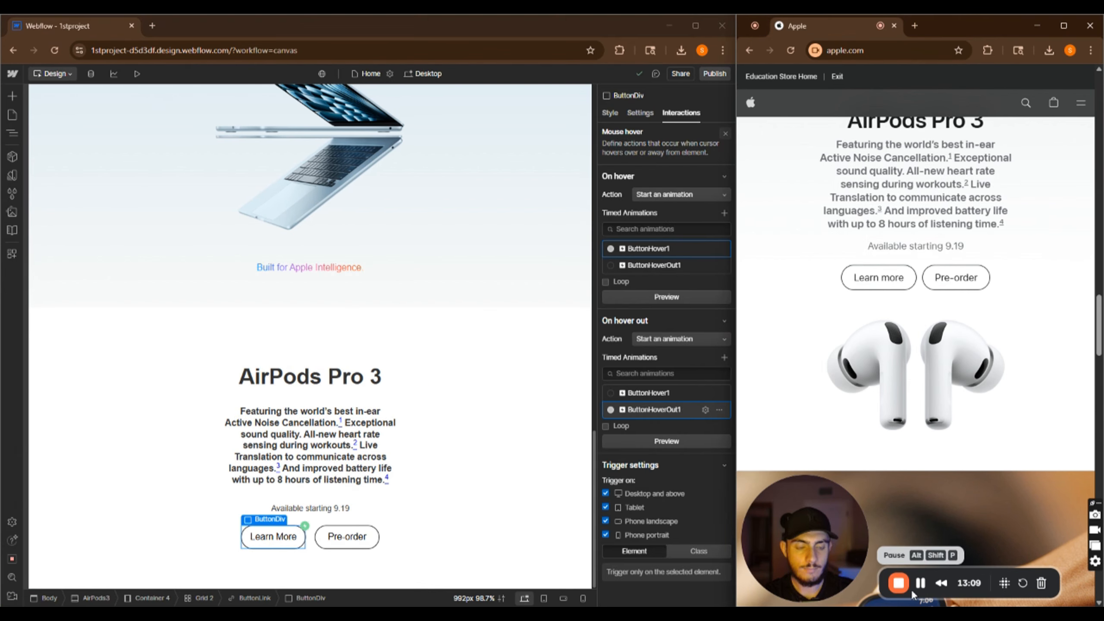
left_click(137, 73)
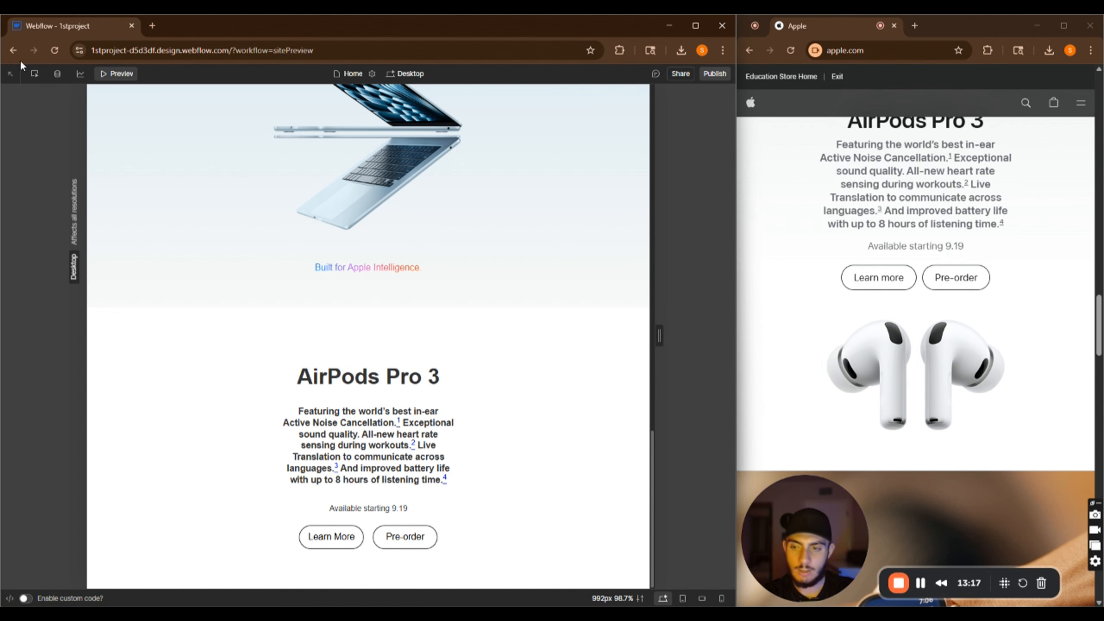
left_click(122, 77)
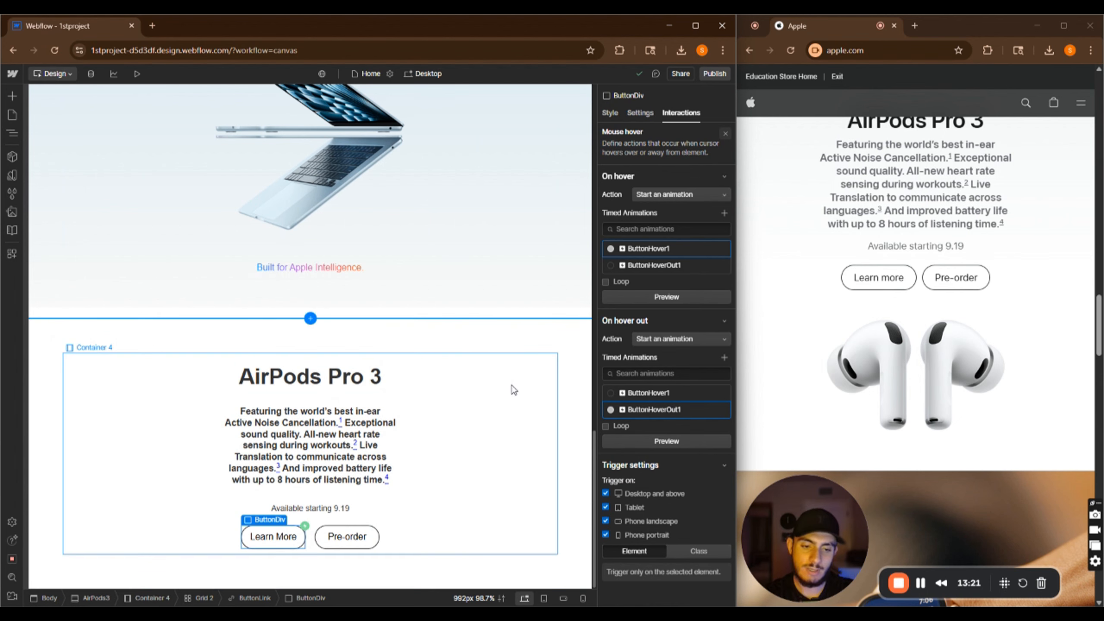
Save the AirPods Pro 3 product image from Apple's website into the Downloads folder
left_click(512, 521)
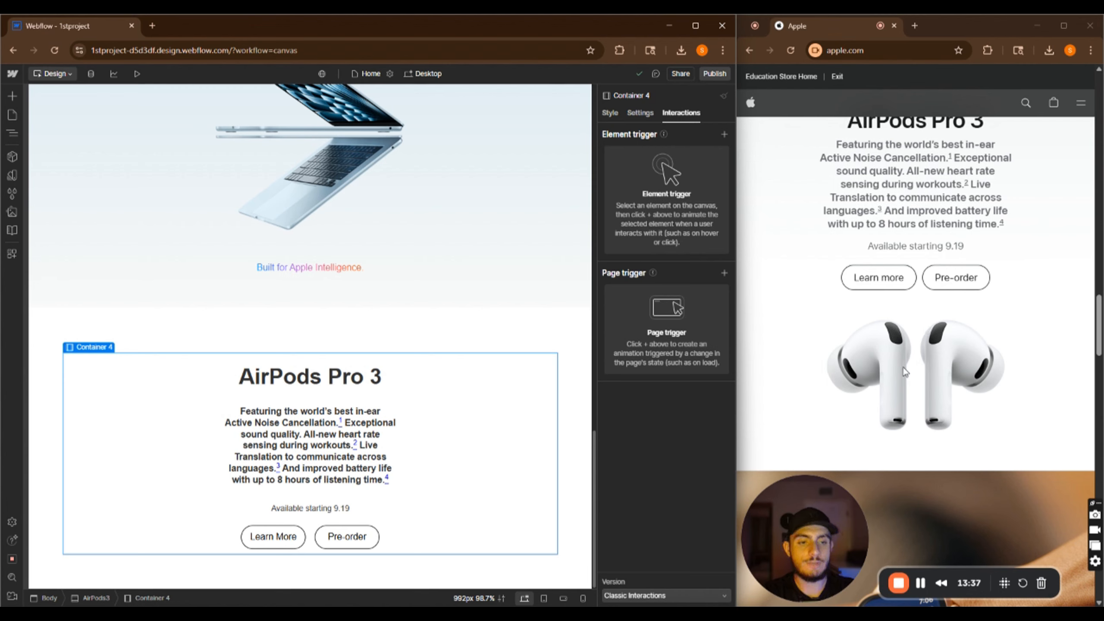
right_click(899, 343)
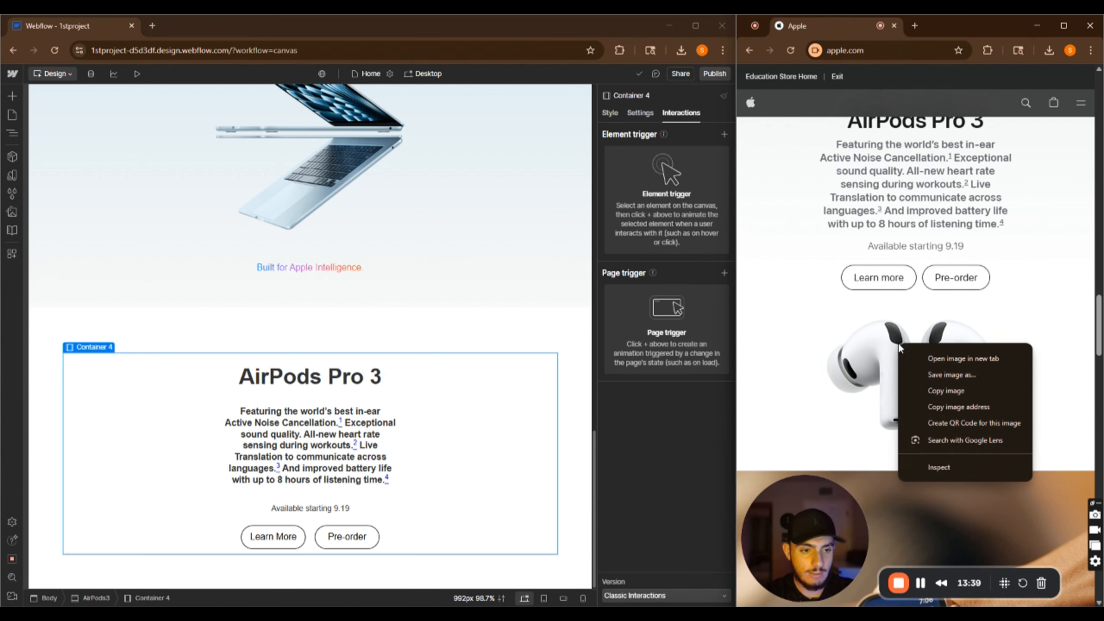
left_click(954, 374)
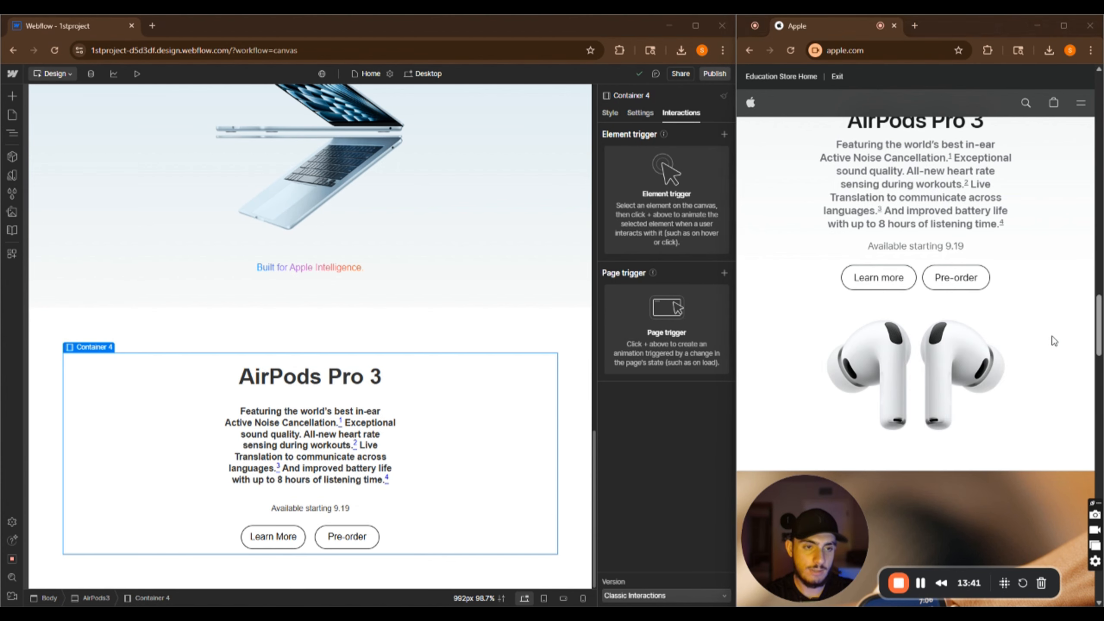
scroll(626, 144, "down", 10)
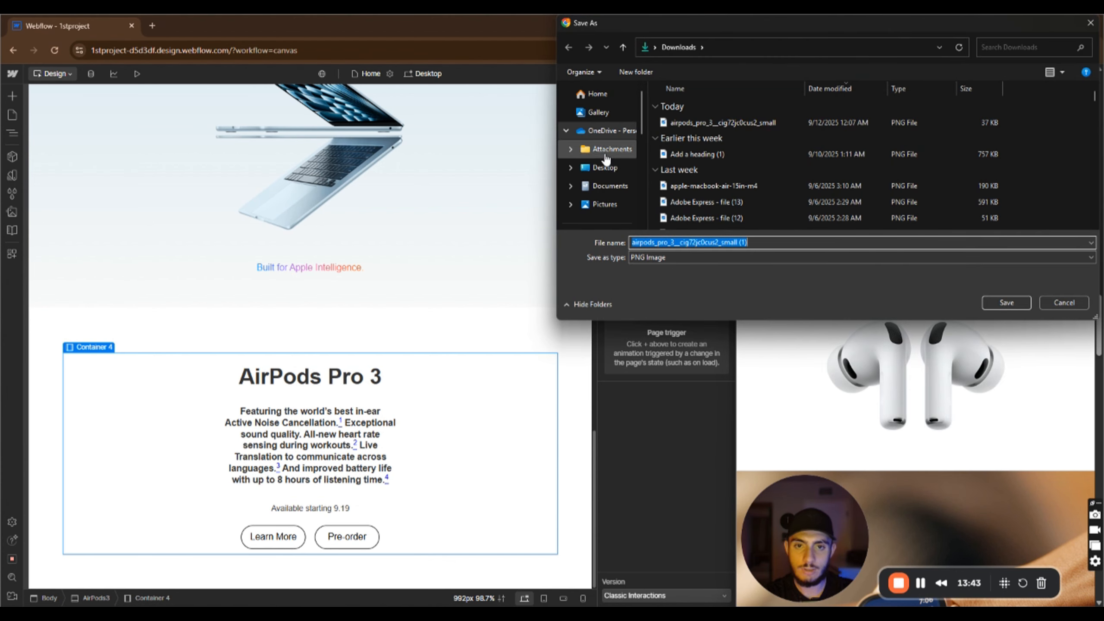
scroll(609, 131, "up", 5)
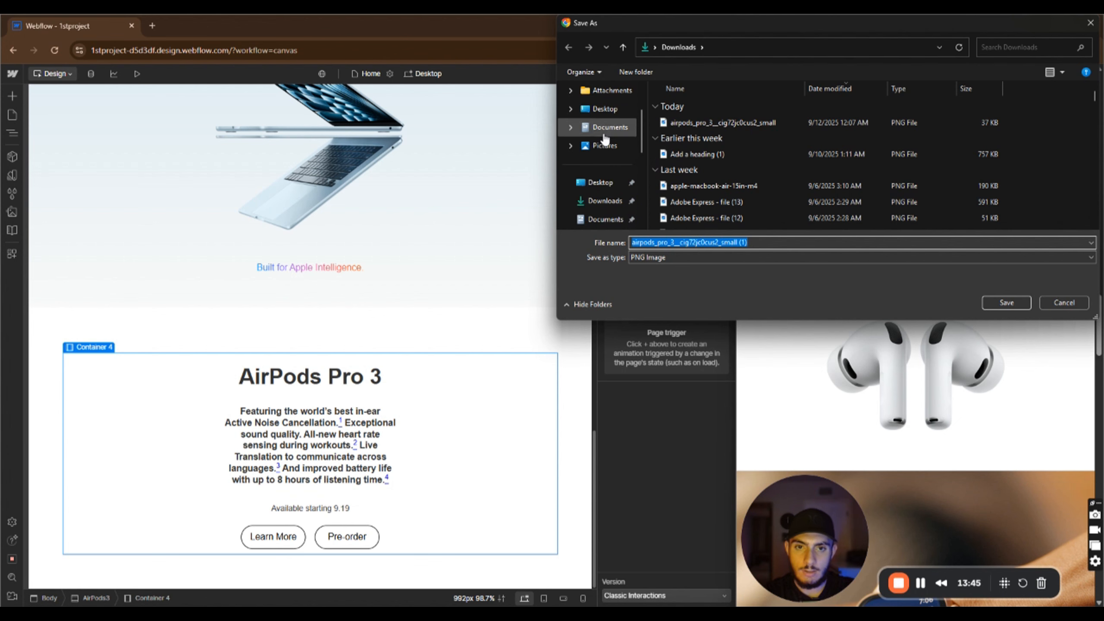
left_click(605, 201)
left_click(1004, 304)
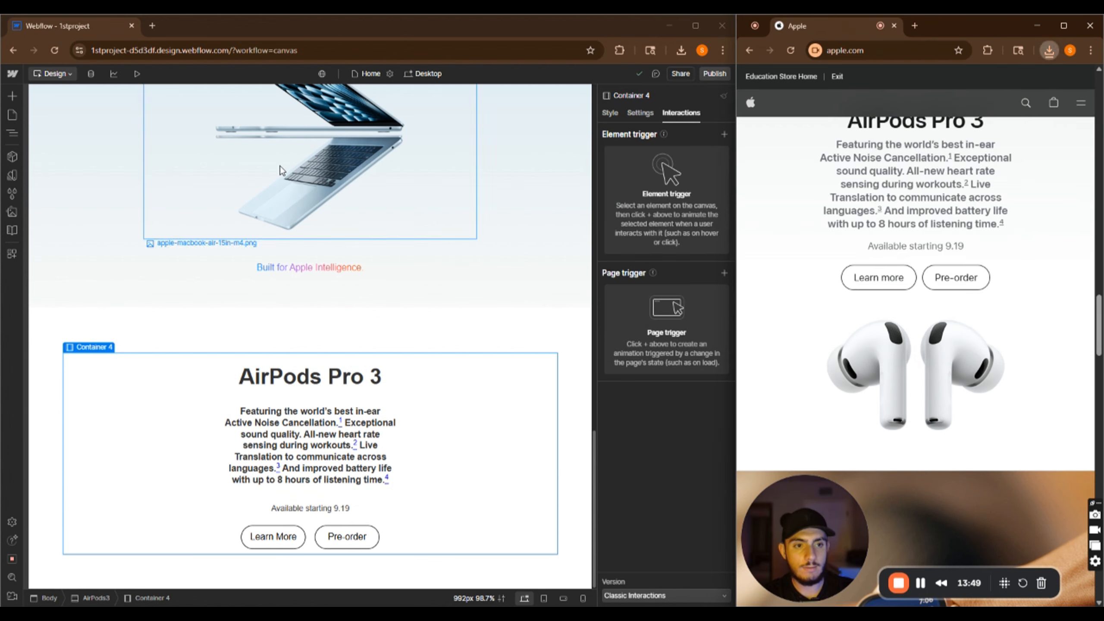
Upload the saved AirPods image and set it as the AirPods3 section's background image
left_click(435, 336)
left_click(611, 115)
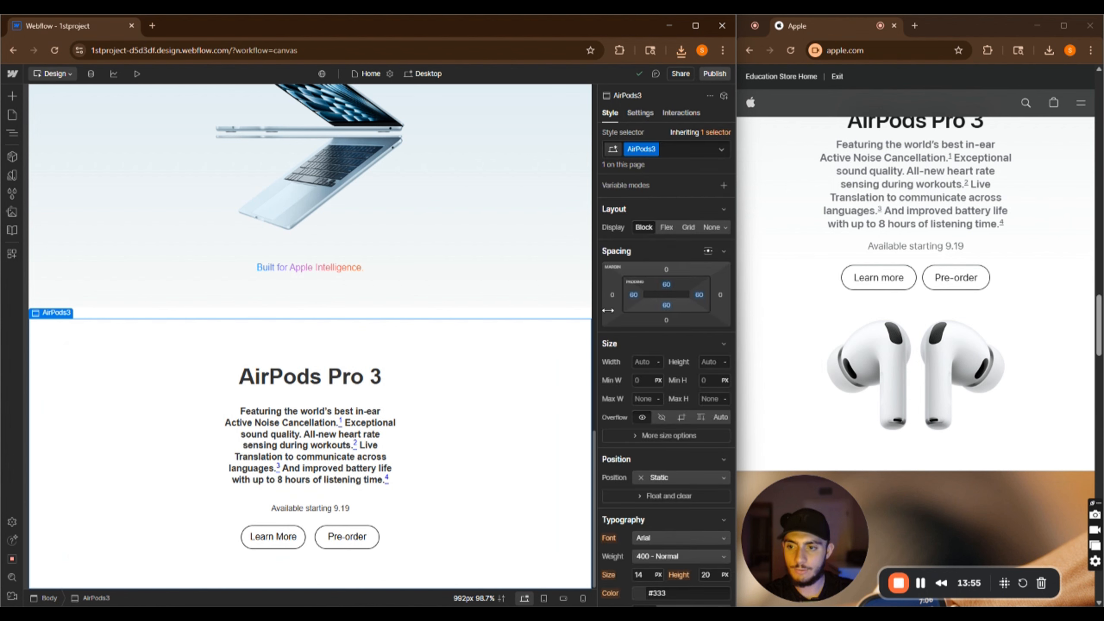
scroll(664, 462, "down", 6)
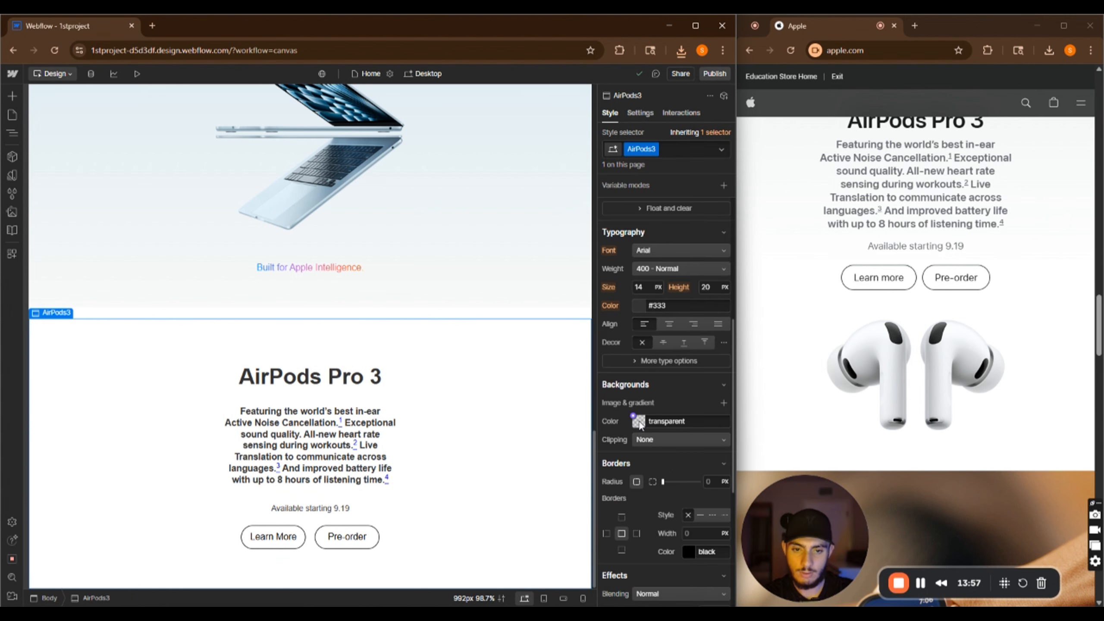
left_click(638, 431)
left_click(724, 403)
left_click(724, 403)
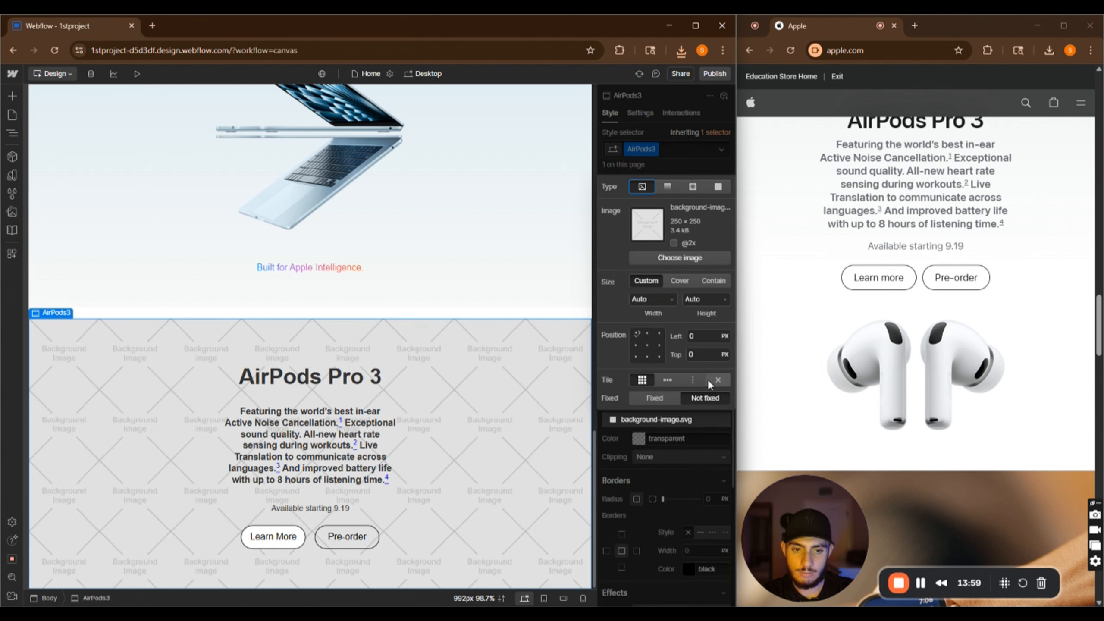
left_click(686, 261)
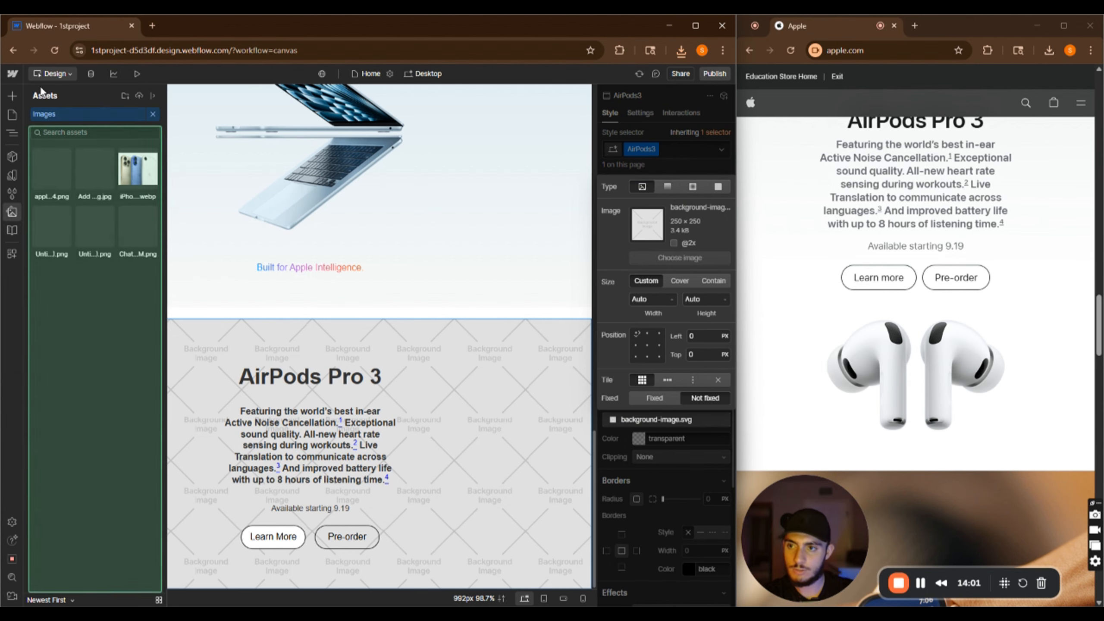
left_click(139, 96)
double_click(150, 128)
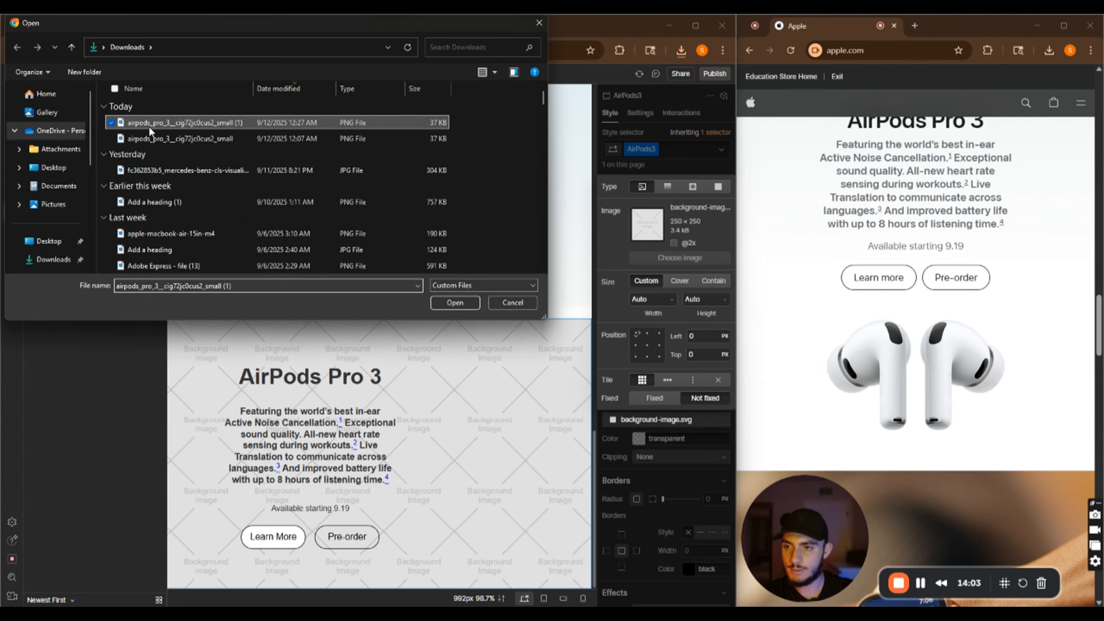
left_click(51, 172)
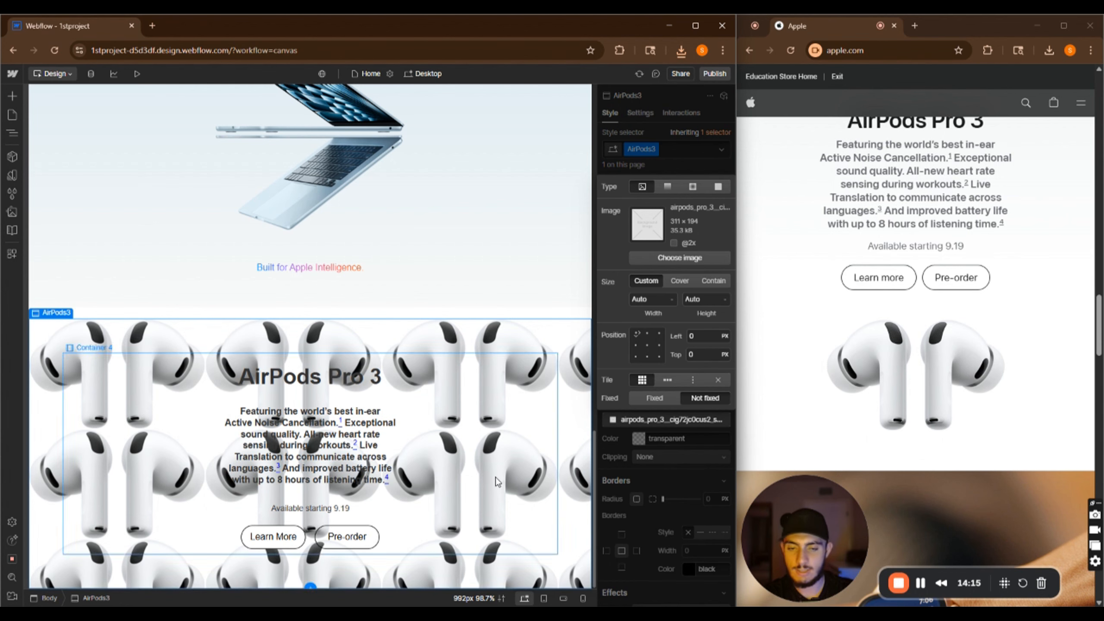
Remove the AirPods background image layer from the AirPods3 section
left_click(670, 420)
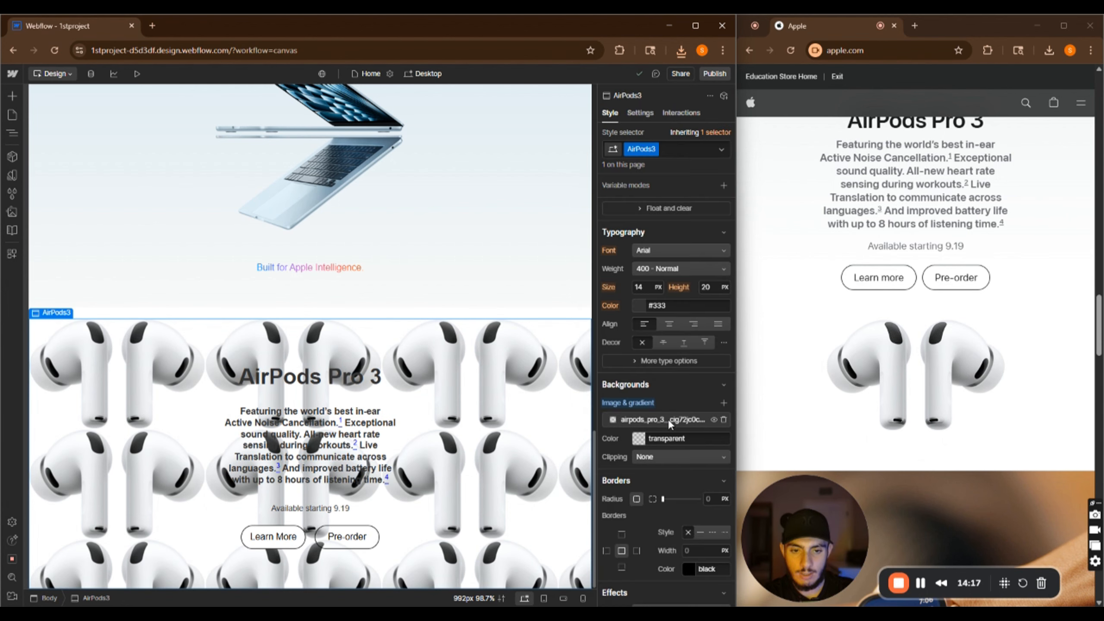
left_click(725, 420)
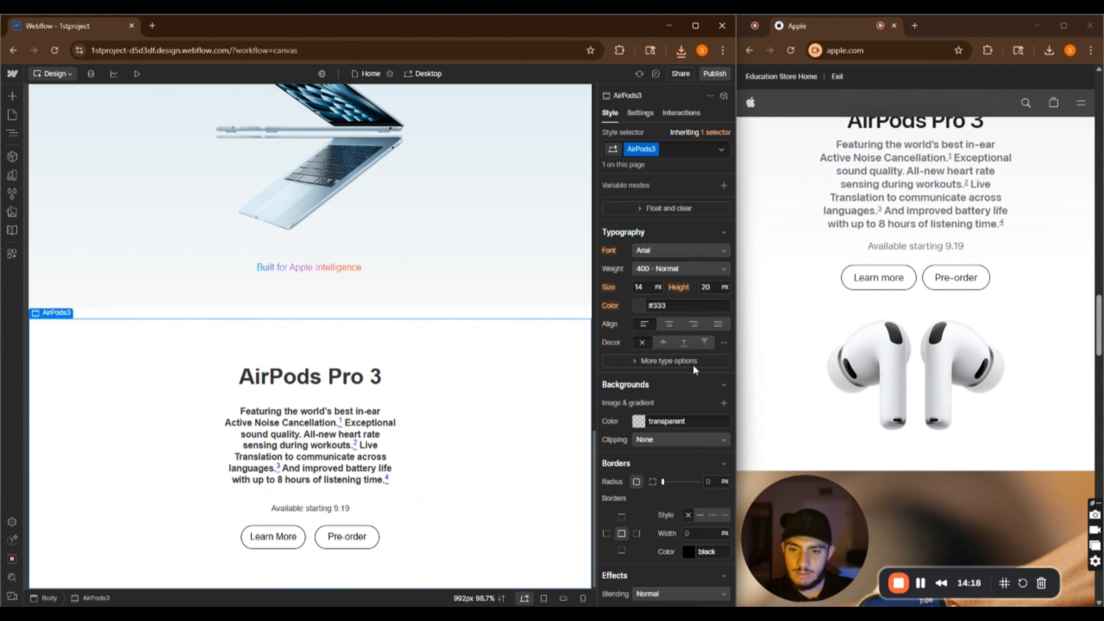
Insert an image element at the end of Container 4 and give it a 40 px top margin
left_click(450, 480)
key("ctrl+k")
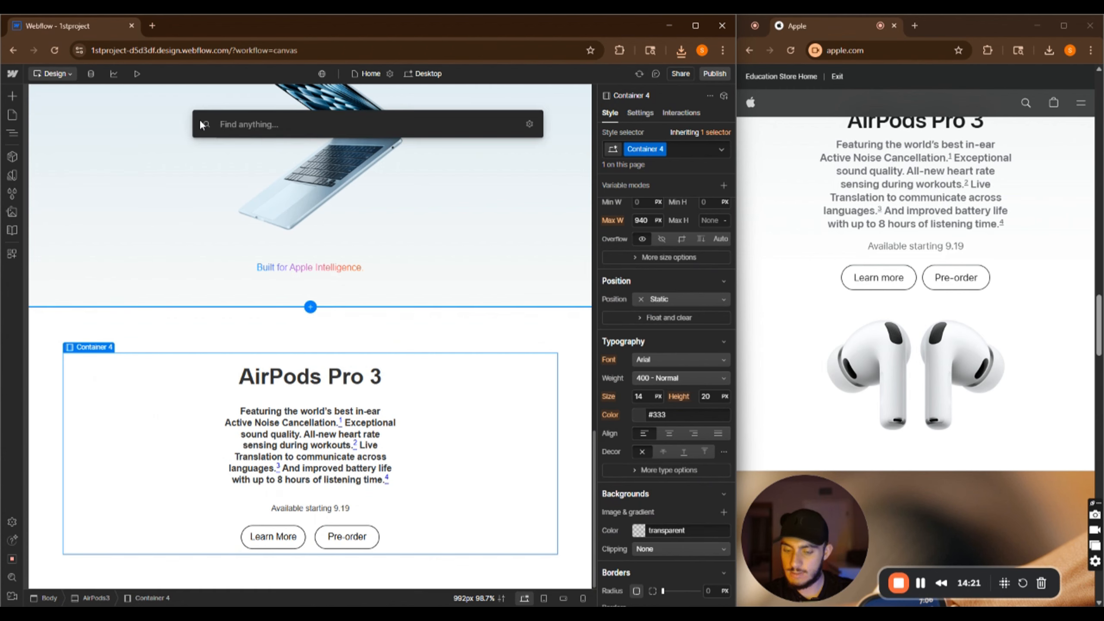
type("im")
left_click(247, 180)
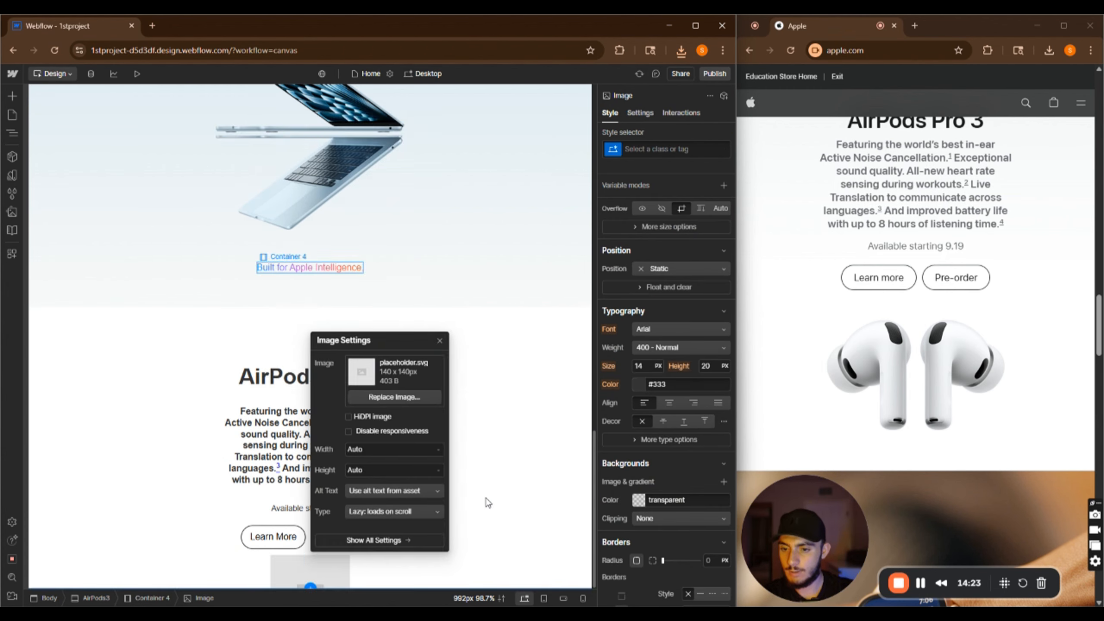
left_click(666, 348)
left_click(716, 386)
left_click(658, 348)
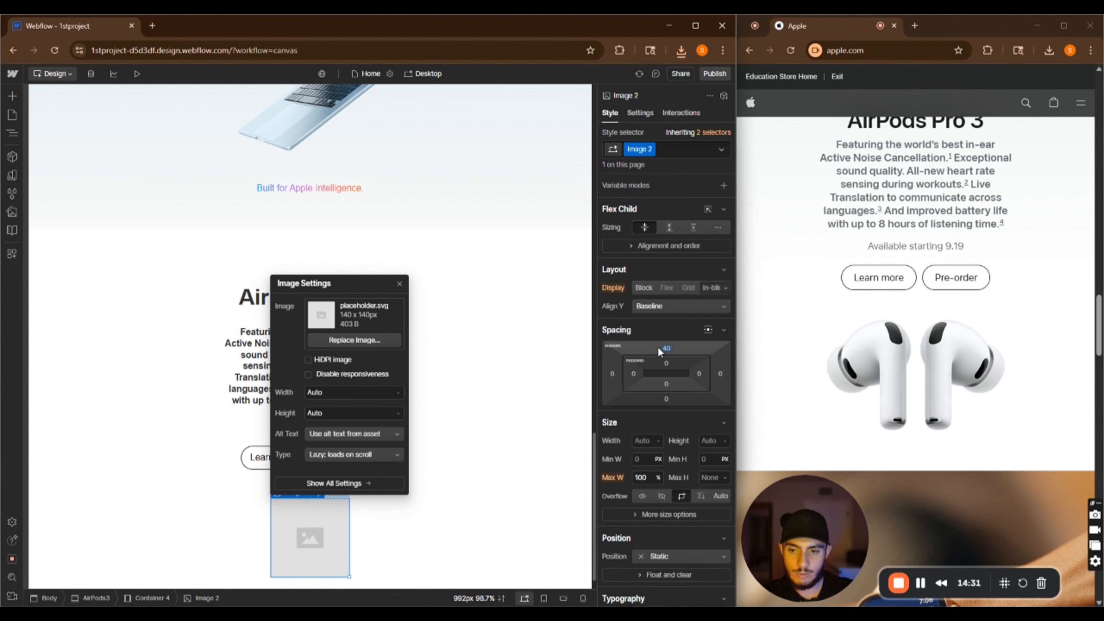
Replace the placeholder image with the uploaded AirPods Pro 3 picture
left_click(343, 341)
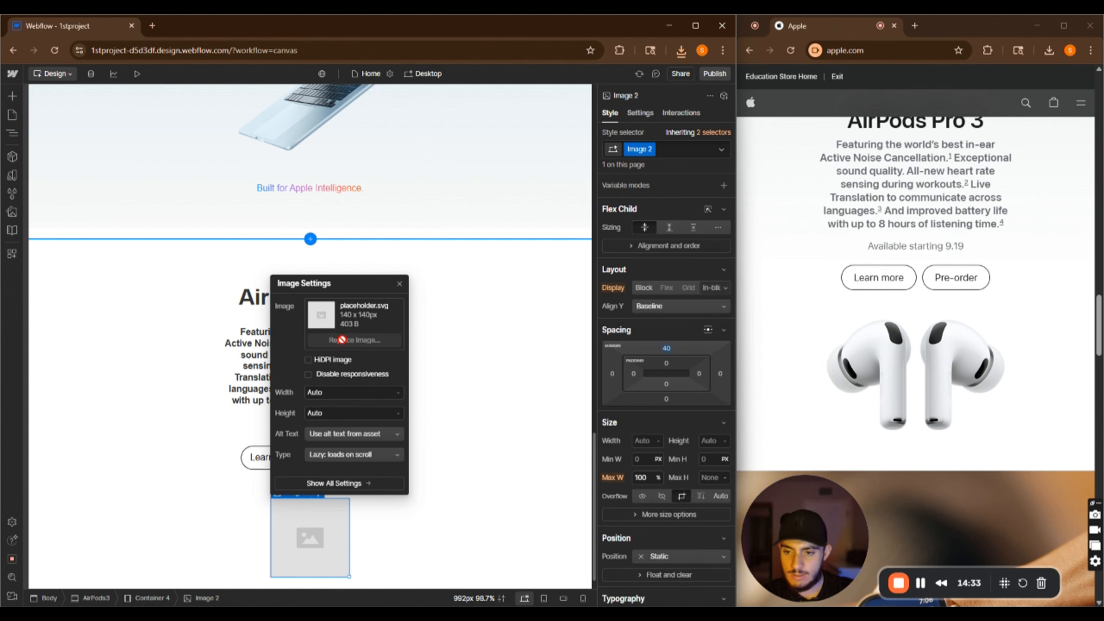
left_click(52, 172)
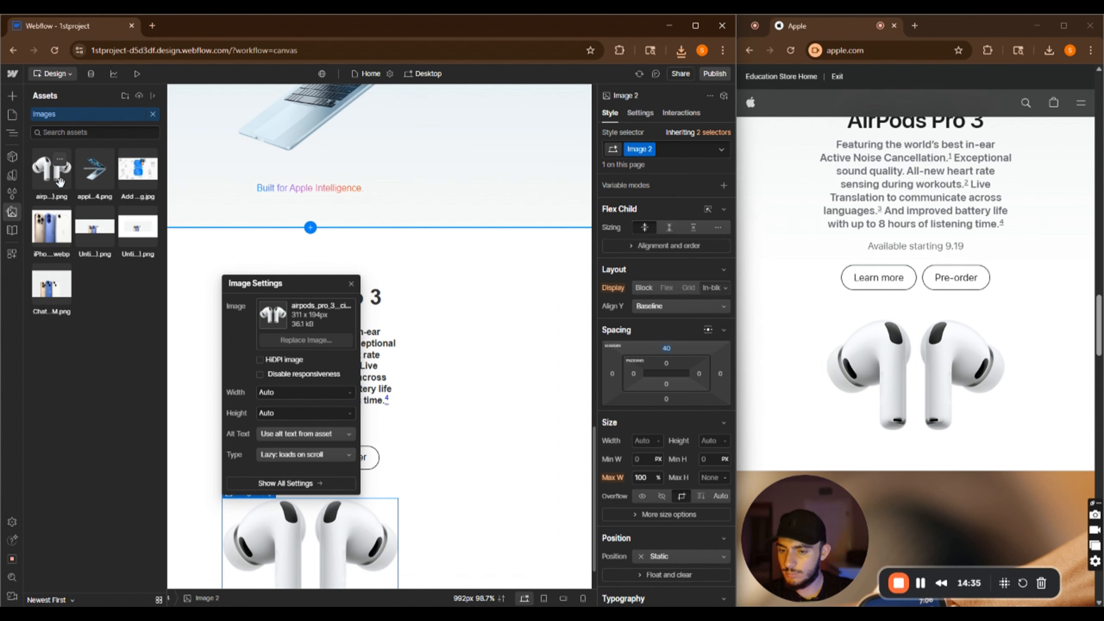
scroll(429, 462, "down", 1)
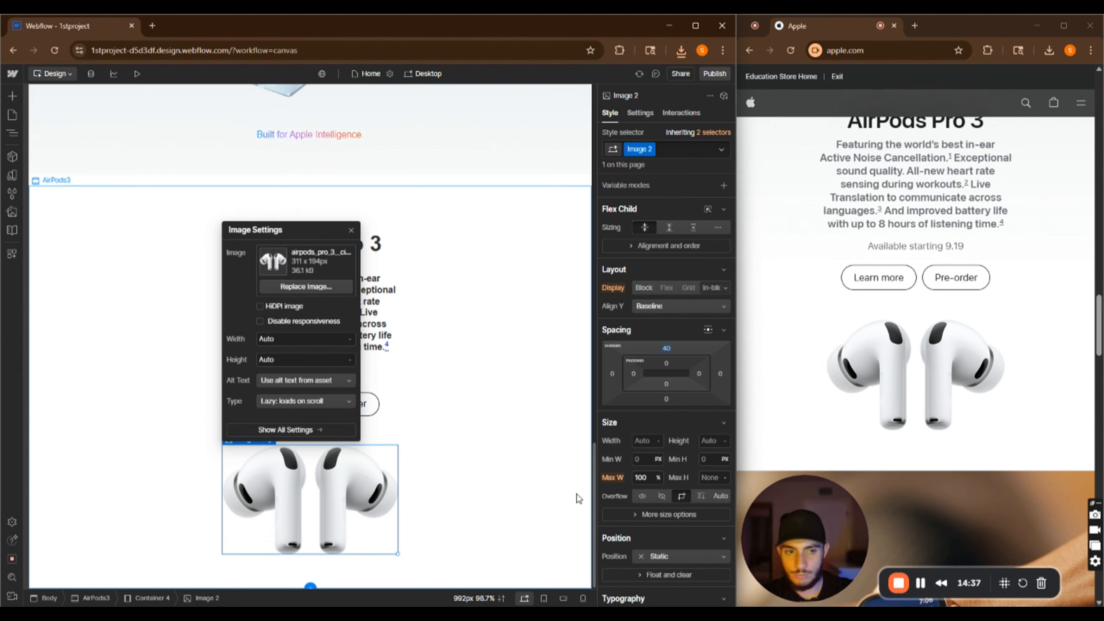
left_click(548, 463)
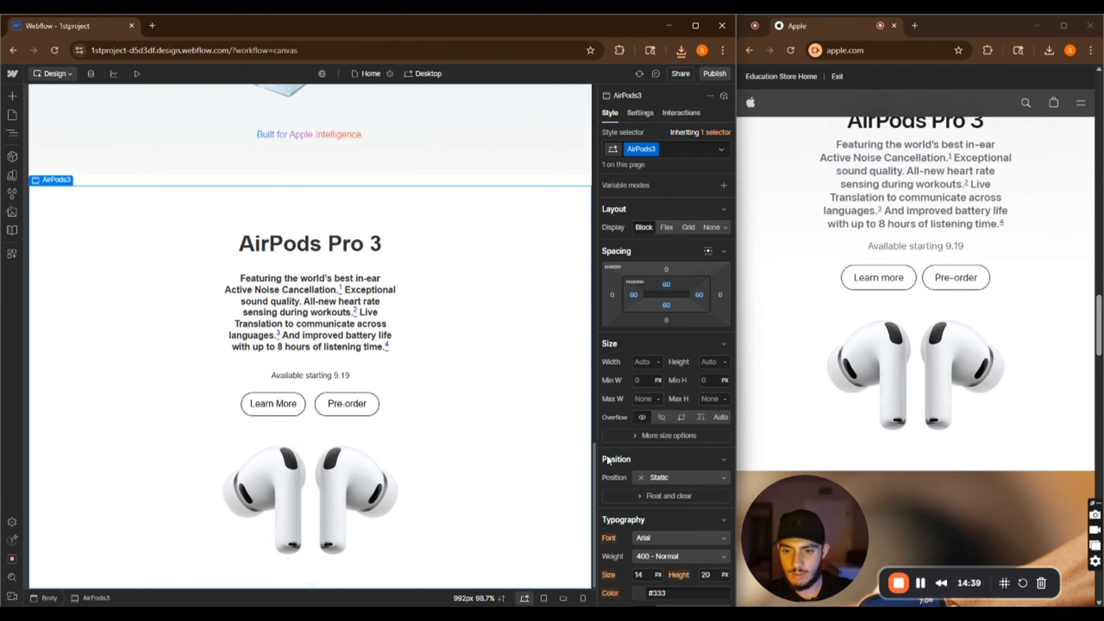
Set the description paragraph's text color to #6e6e6e
scroll(966, 294, "up", 3)
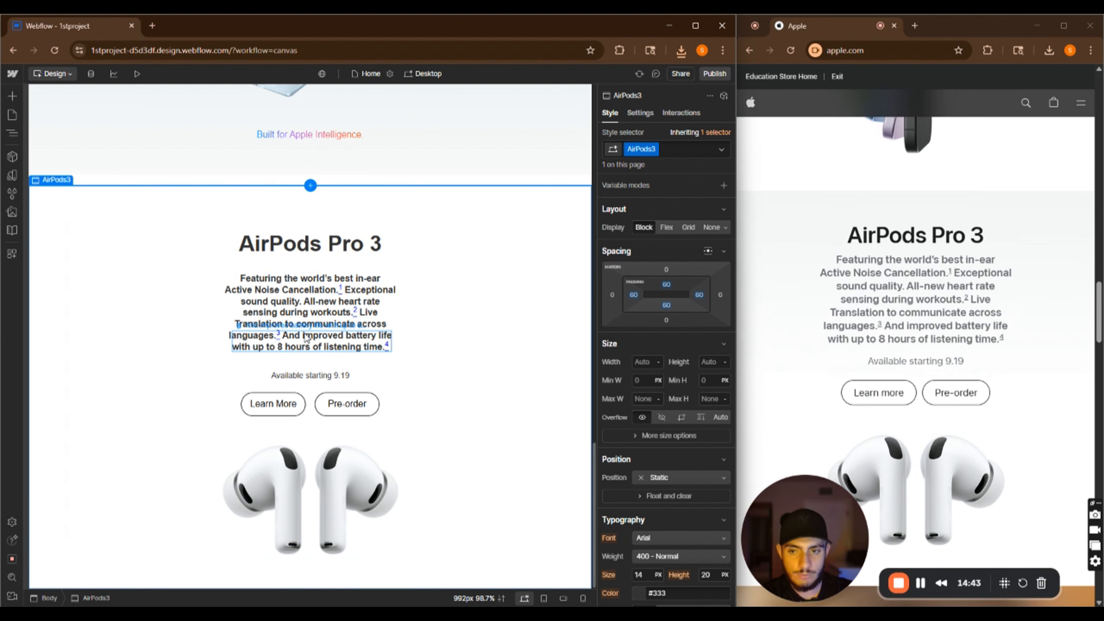
left_click(391, 311)
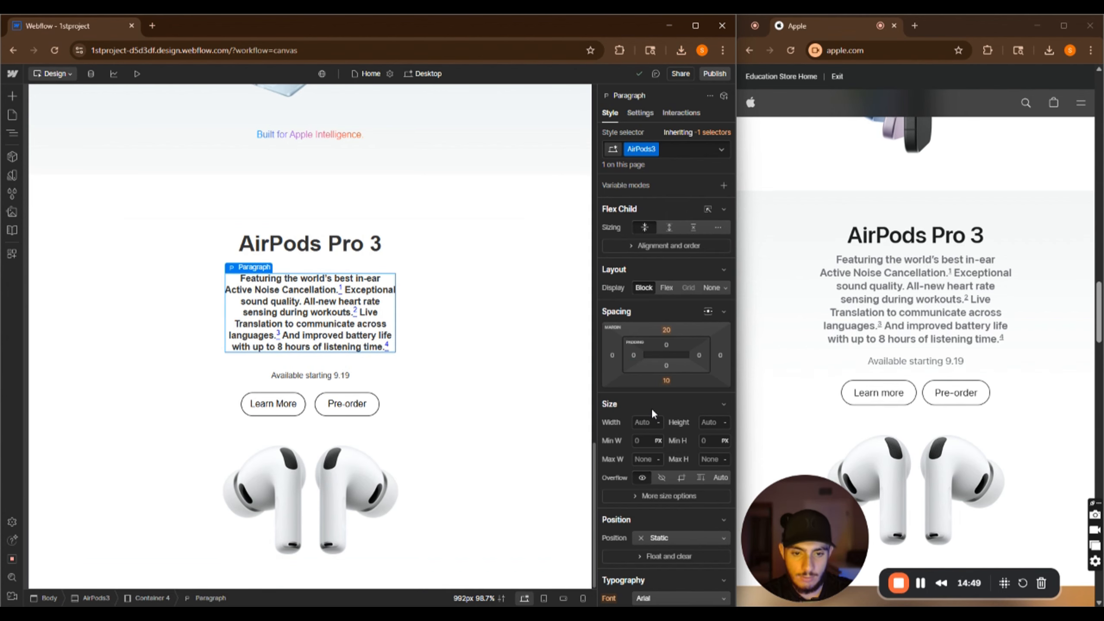
scroll(652, 408, "down", 5)
left_click(642, 424)
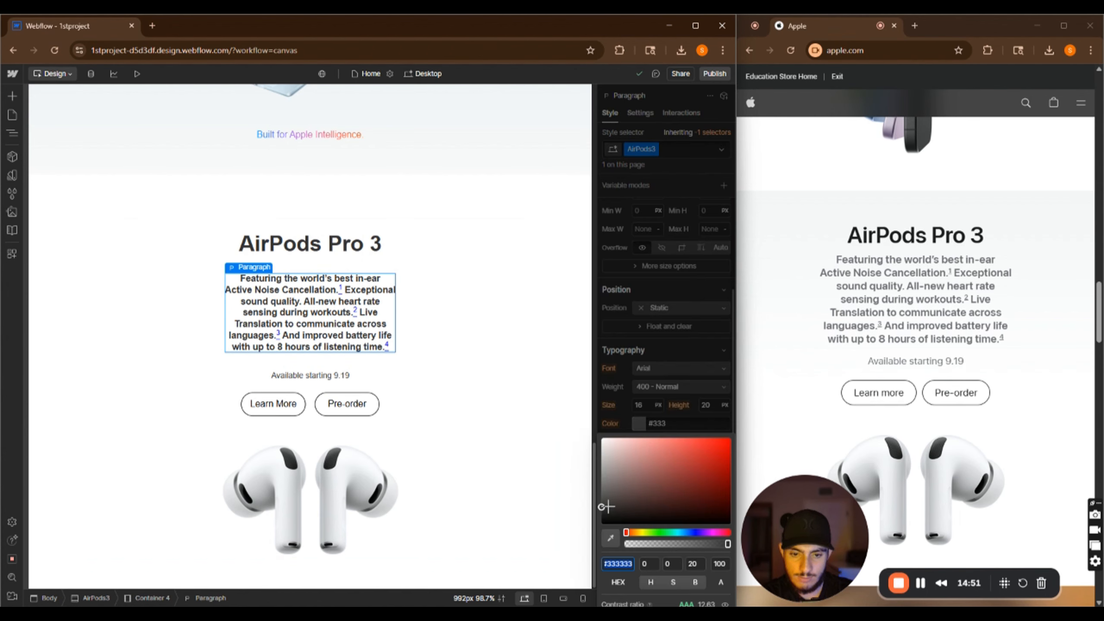
mouse_move(601, 507)
left_mouse_down()
mouse_move(598, 476)
mouse_move(584, 520)
mouse_move(594, 498)
left_mouse_up()
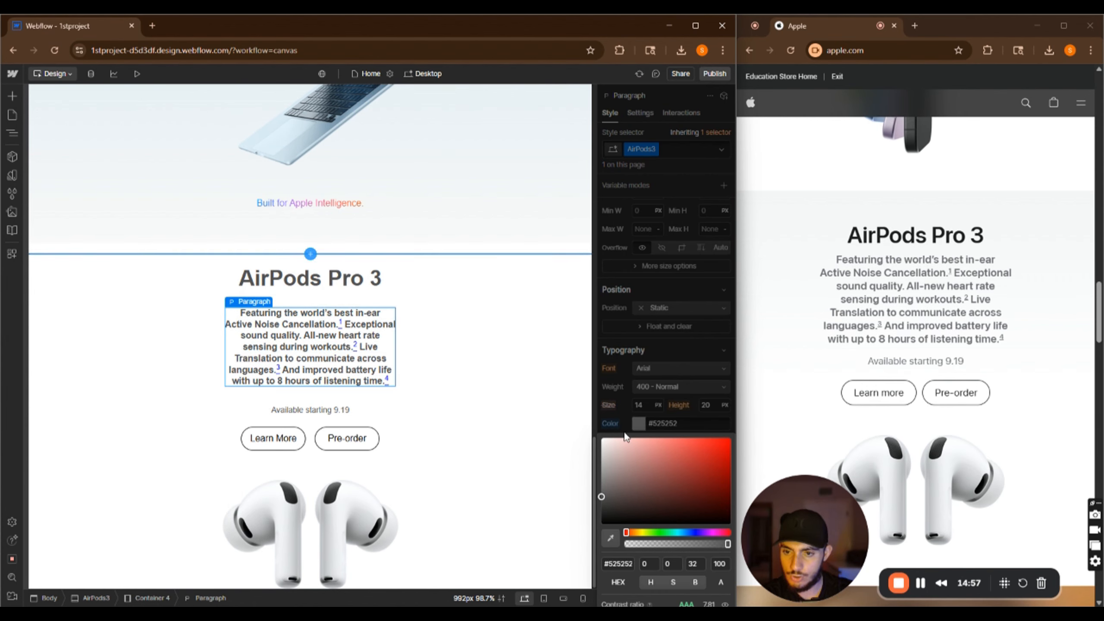
left_click(605, 499)
left_click_drag(606, 499, 602, 487)
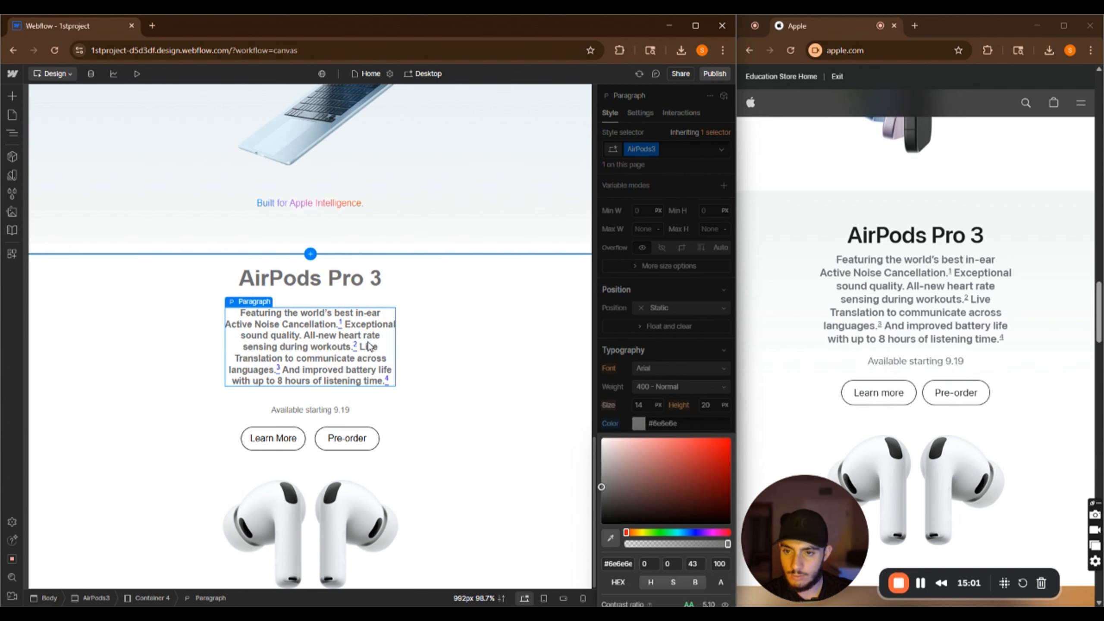
Set the AirPods Pro 3 heading's text color to black
left_click(310, 279)
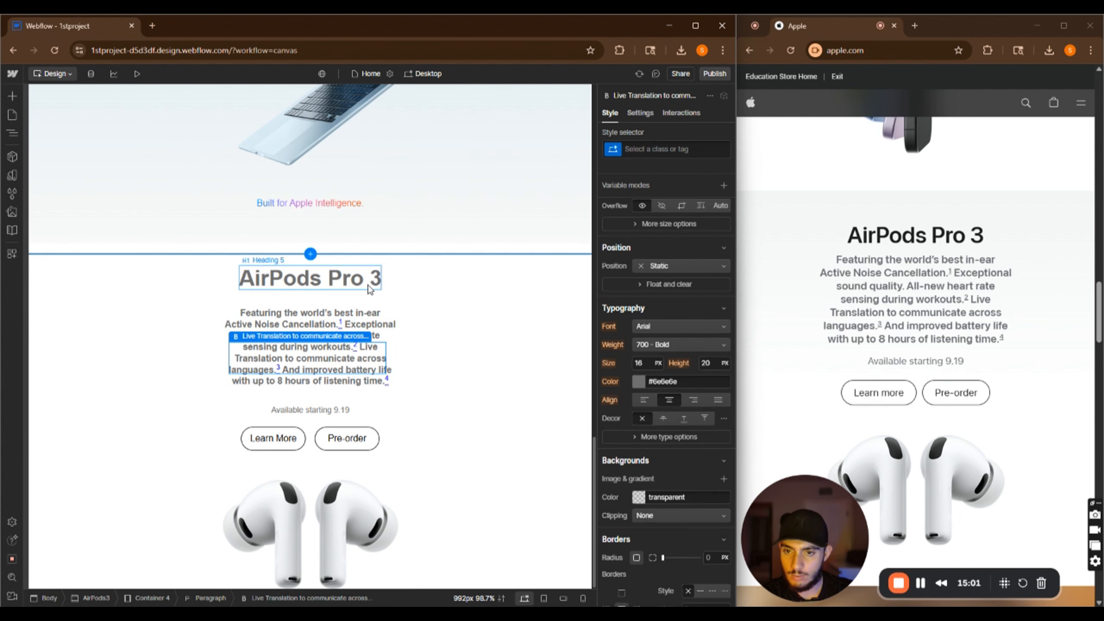
left_click(389, 313)
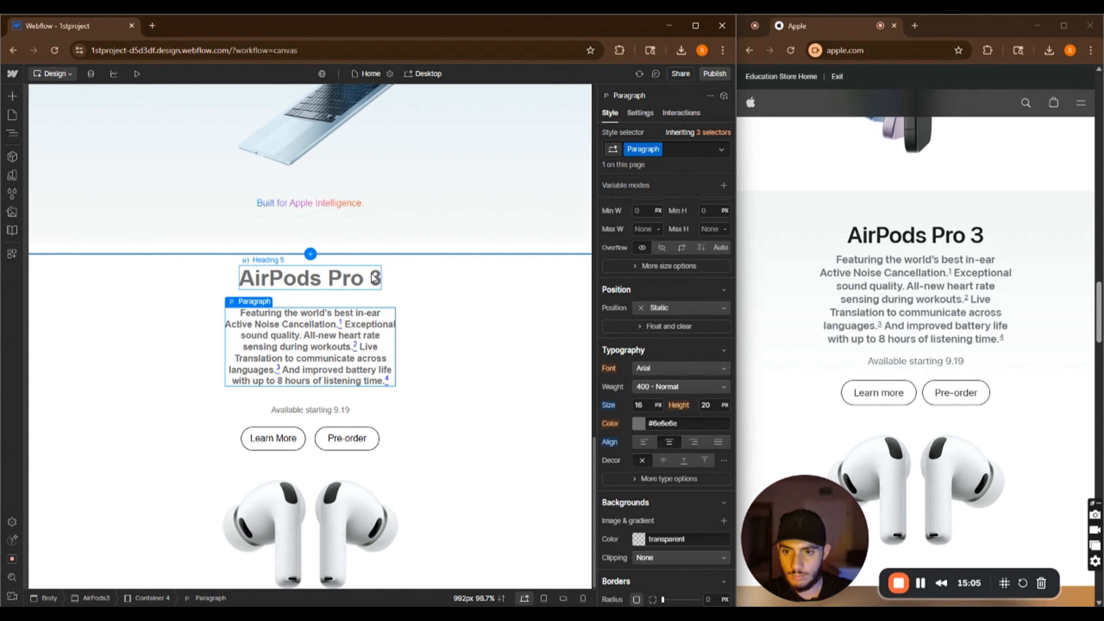
left_click(375, 279)
left_click(637, 424)
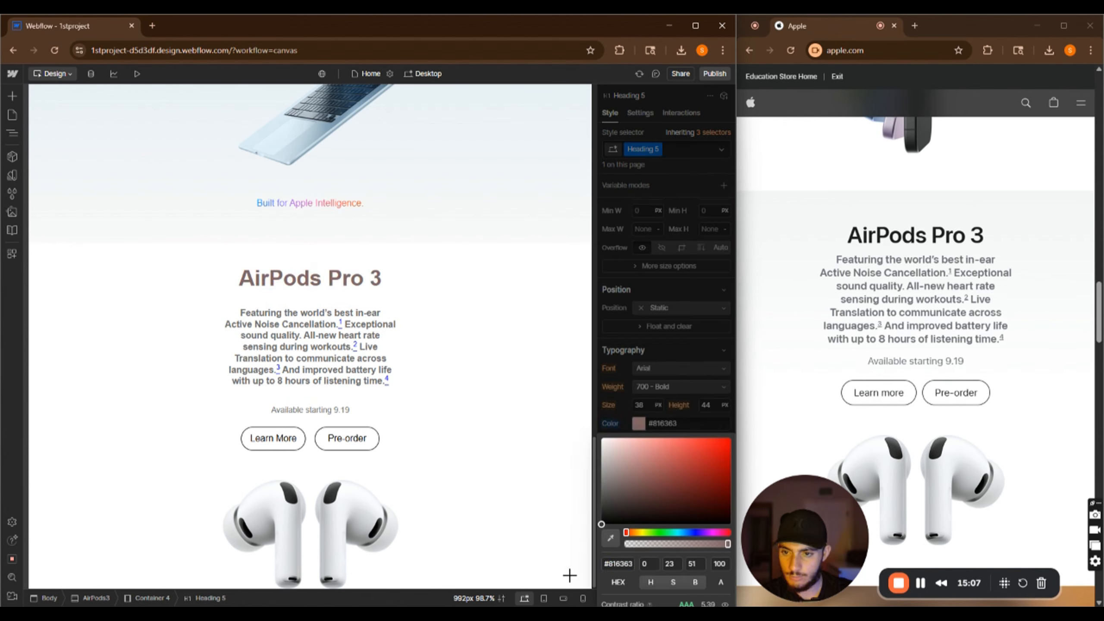
left_click_drag(569, 576, 555, 590)
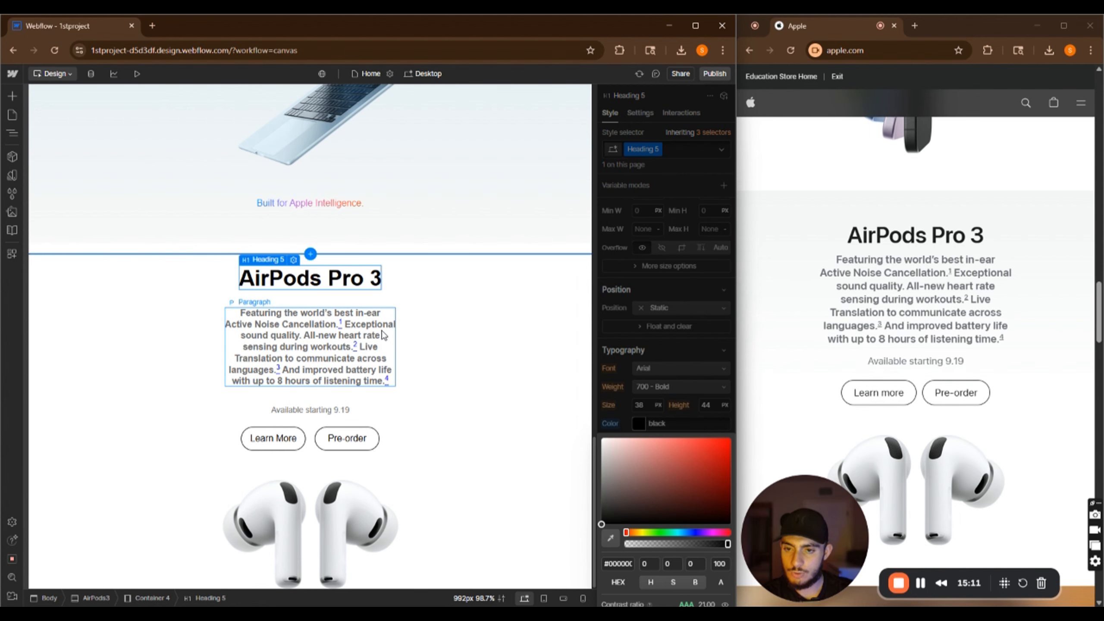
left_click(393, 317)
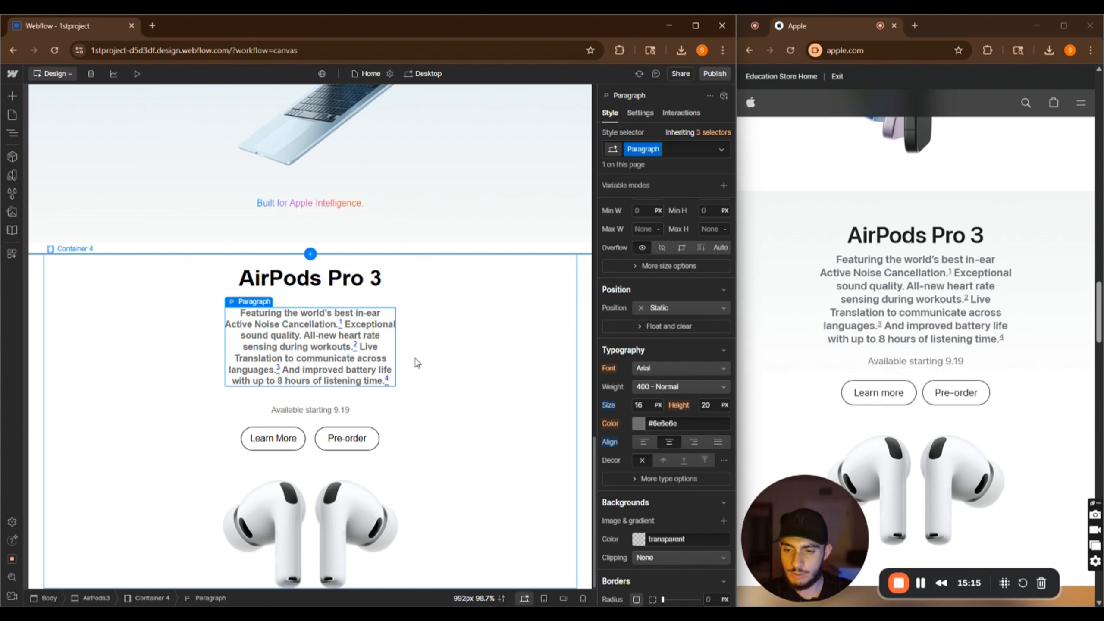
Give the AirPods product image a 60 px bottom margin
scroll(481, 407, "up", 3)
scroll(485, 411, "down", 3)
left_click(346, 280)
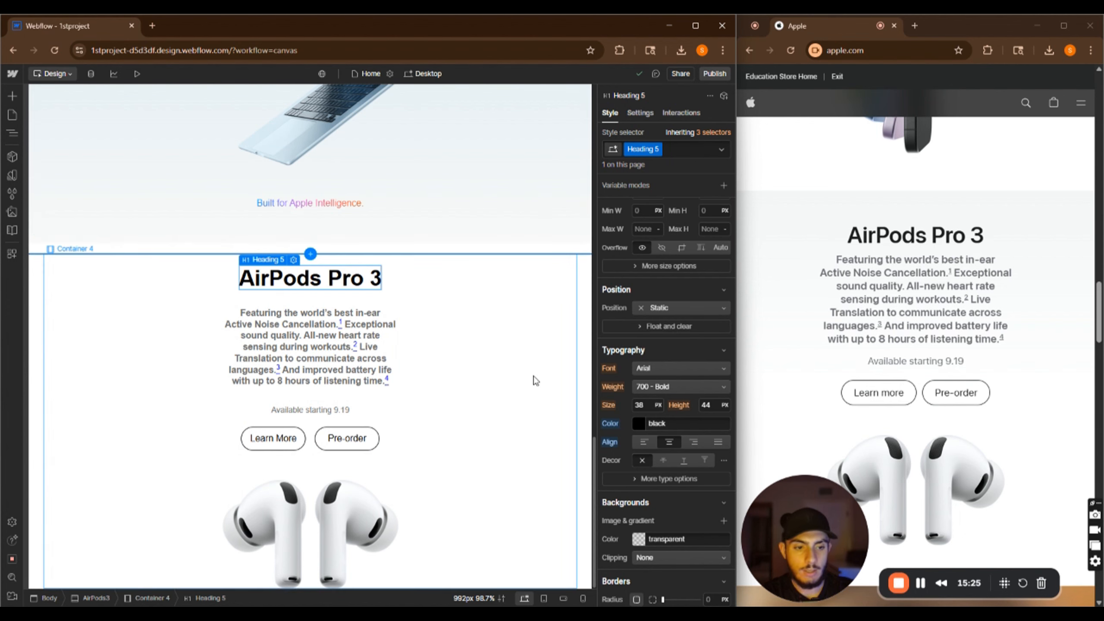
left_click(348, 542)
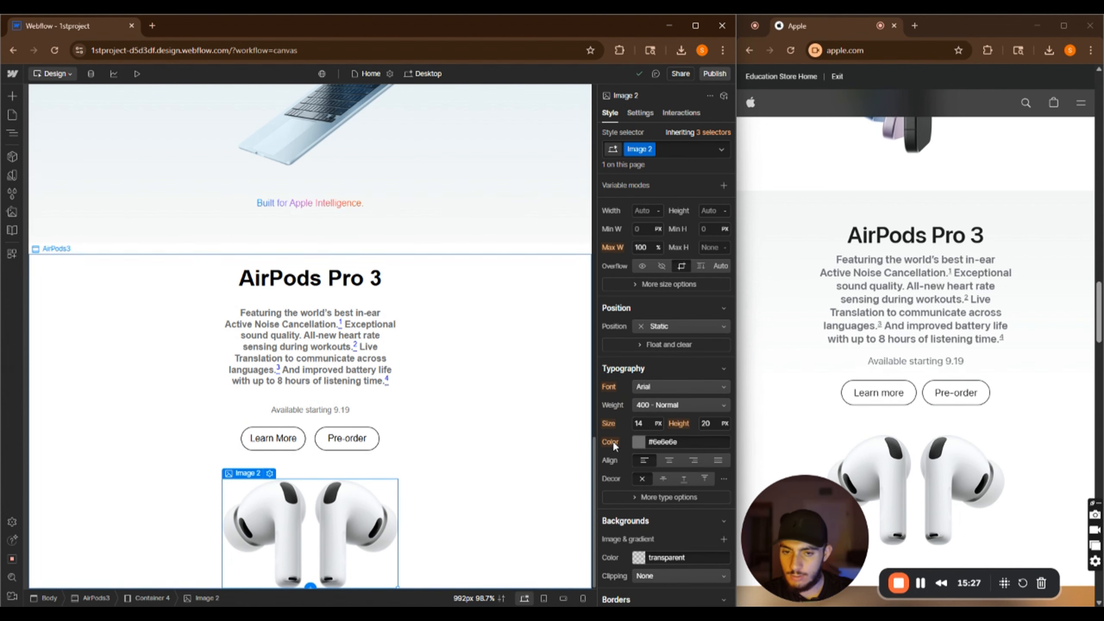
scroll(612, 442, "down", 3)
scroll(525, 431, "up", 2)
scroll(478, 437, "down", 2)
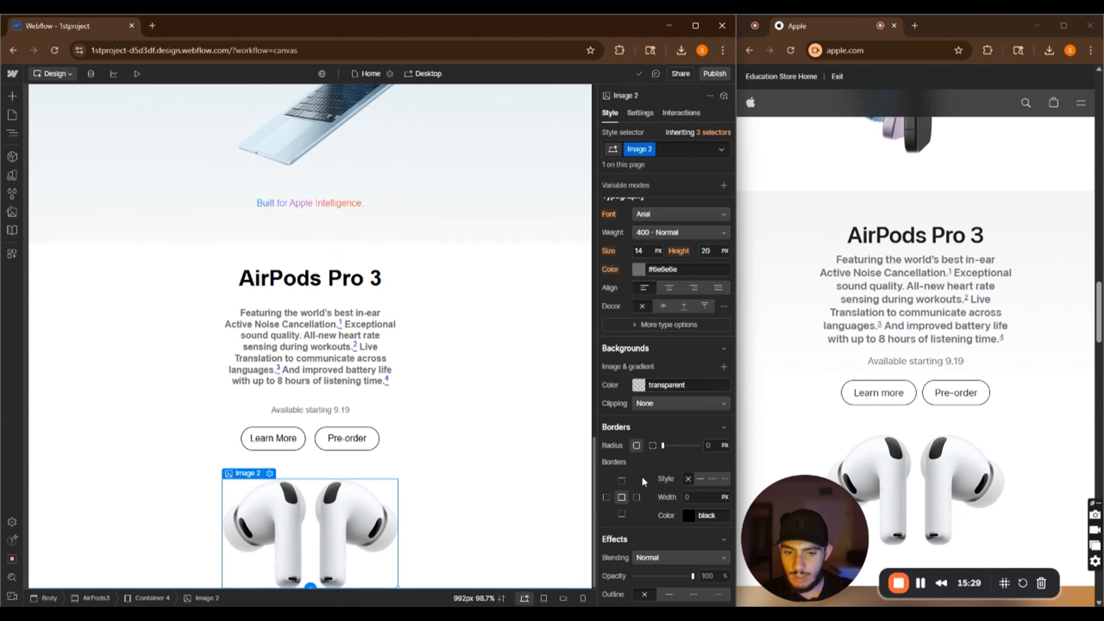
scroll(705, 432, "up", 5)
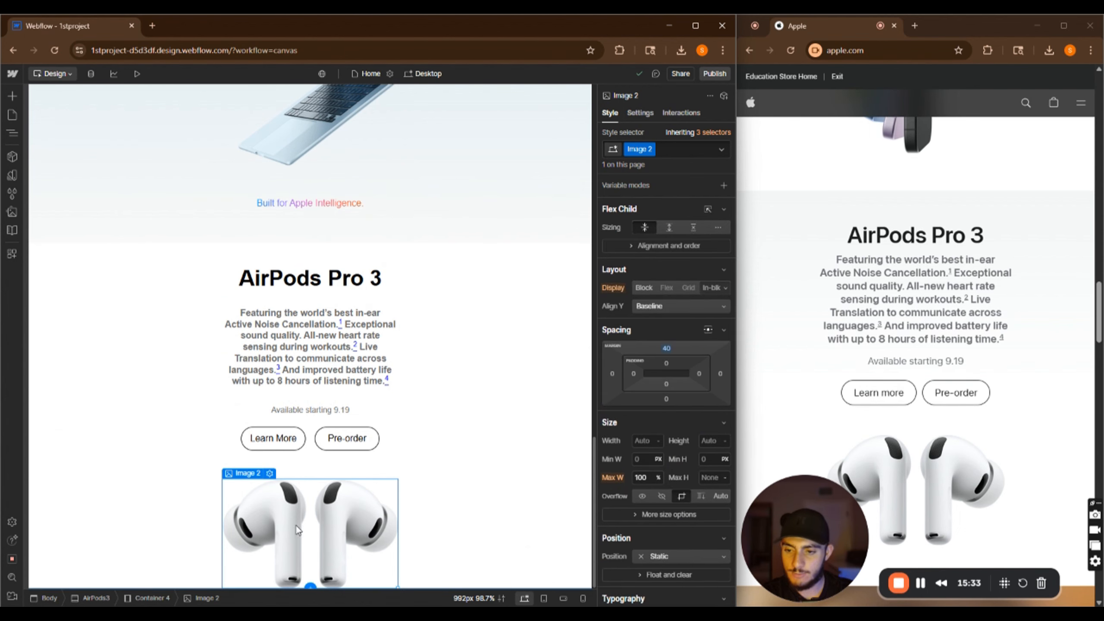
left_click(663, 397)
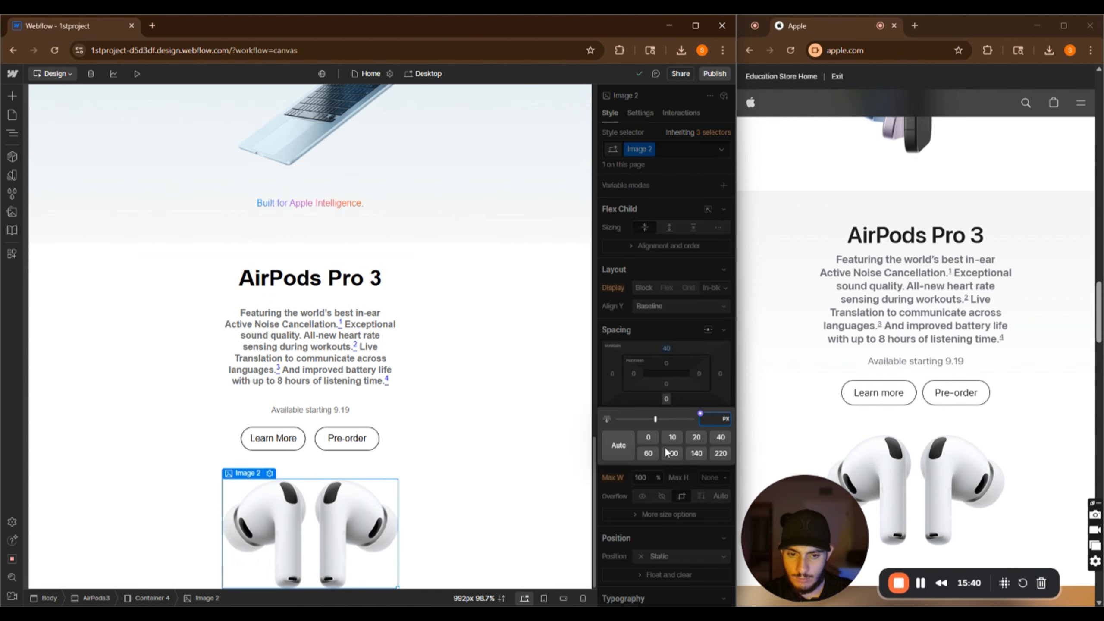
left_click(649, 452)
scroll(377, 536, "down", 1)
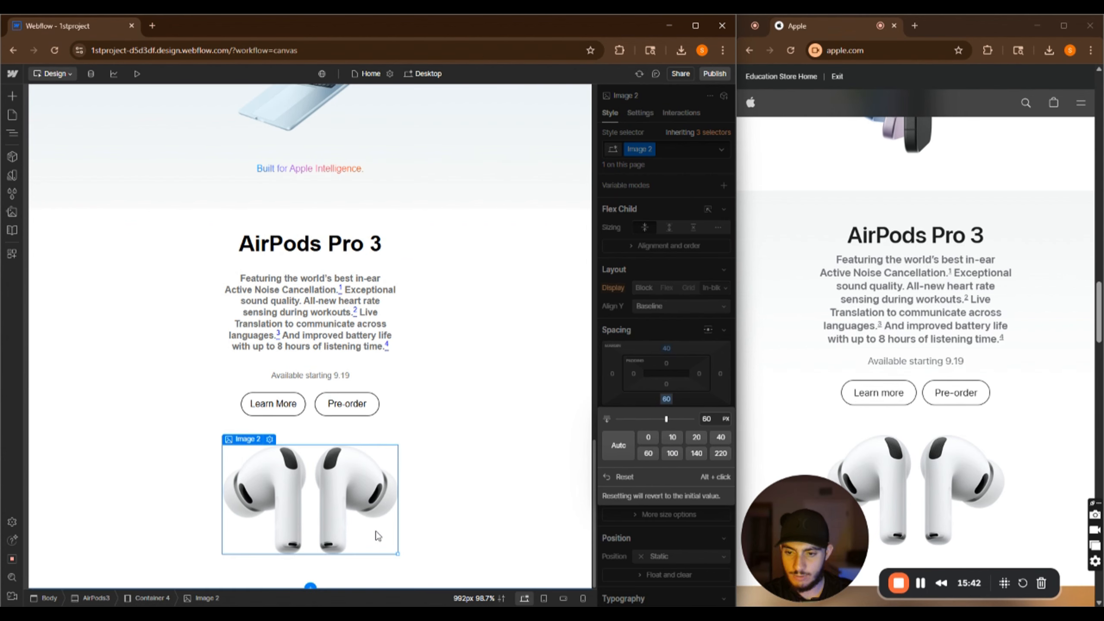
Select the AirPods3 section and set its background color to #f8f8fa, sampled from Apple's page
left_click(478, 520)
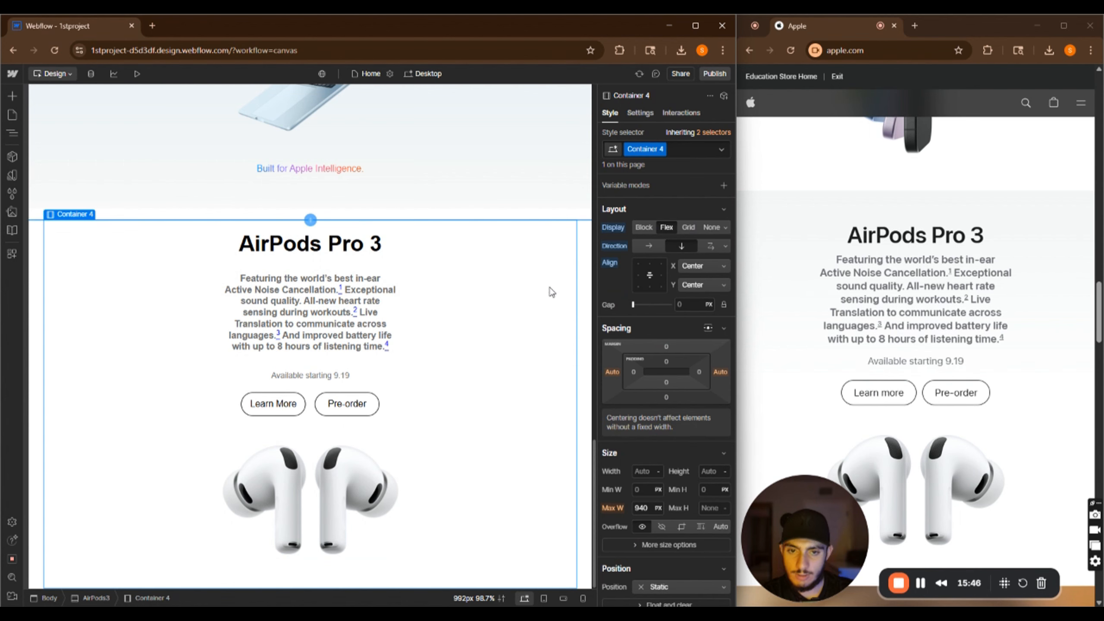
left_click(580, 273)
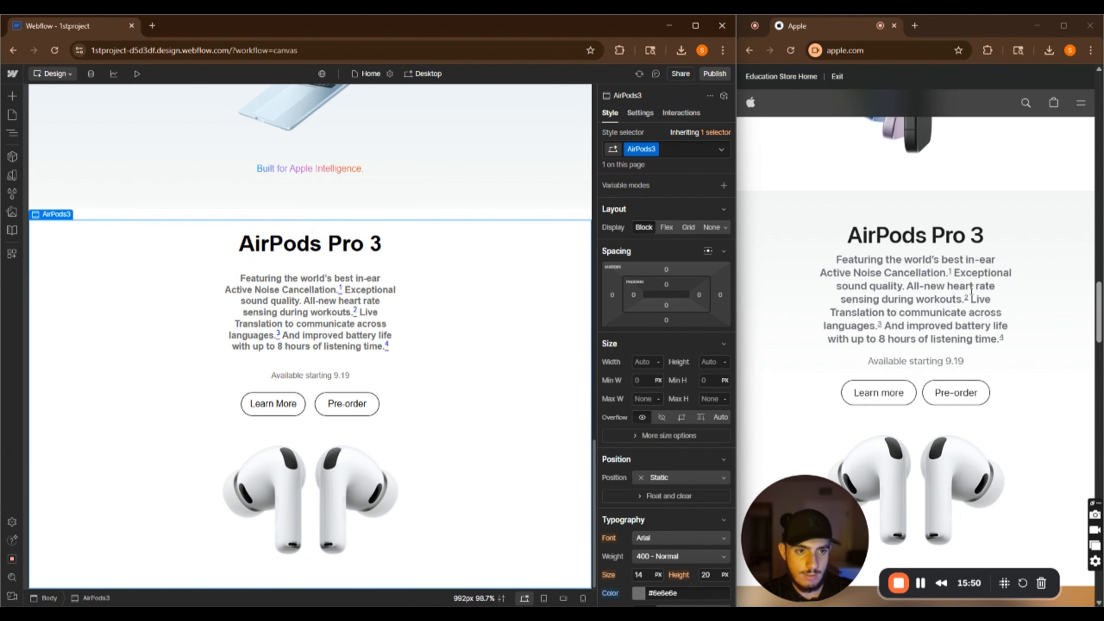
scroll(971, 289, "up", 5)
scroll(965, 308, "down", 9)
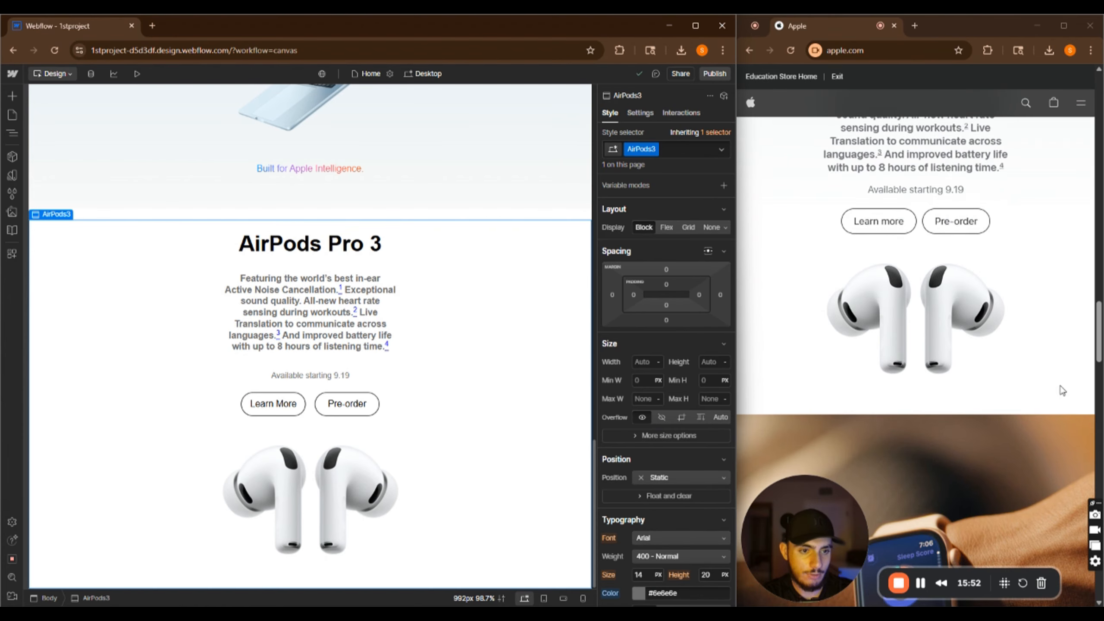
scroll(1062, 391, "up", 4)
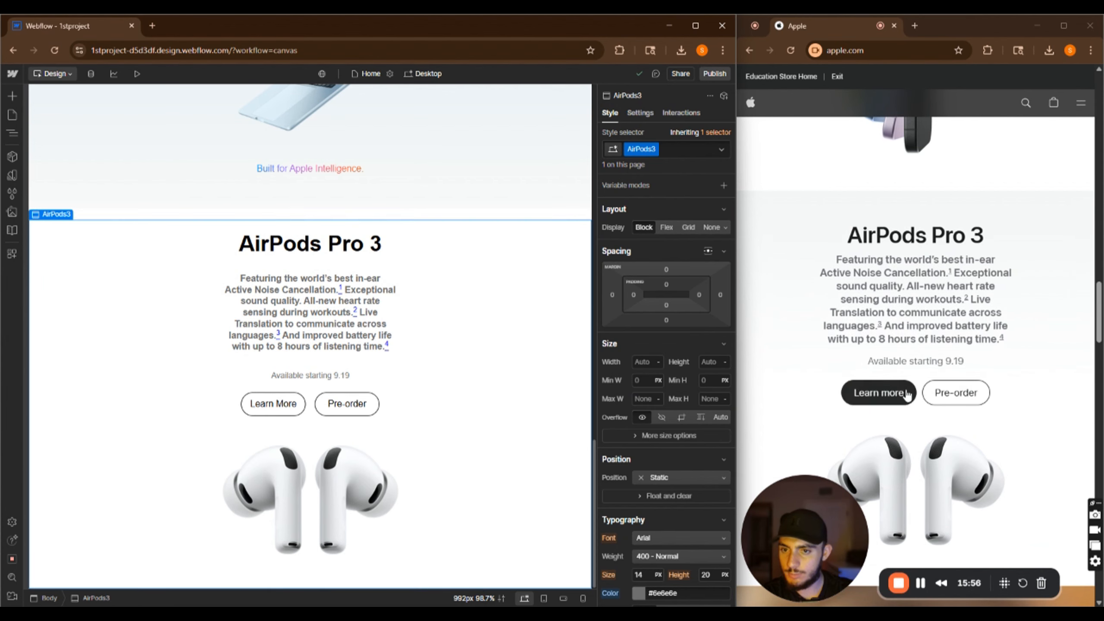
scroll(709, 447, "down", 5)
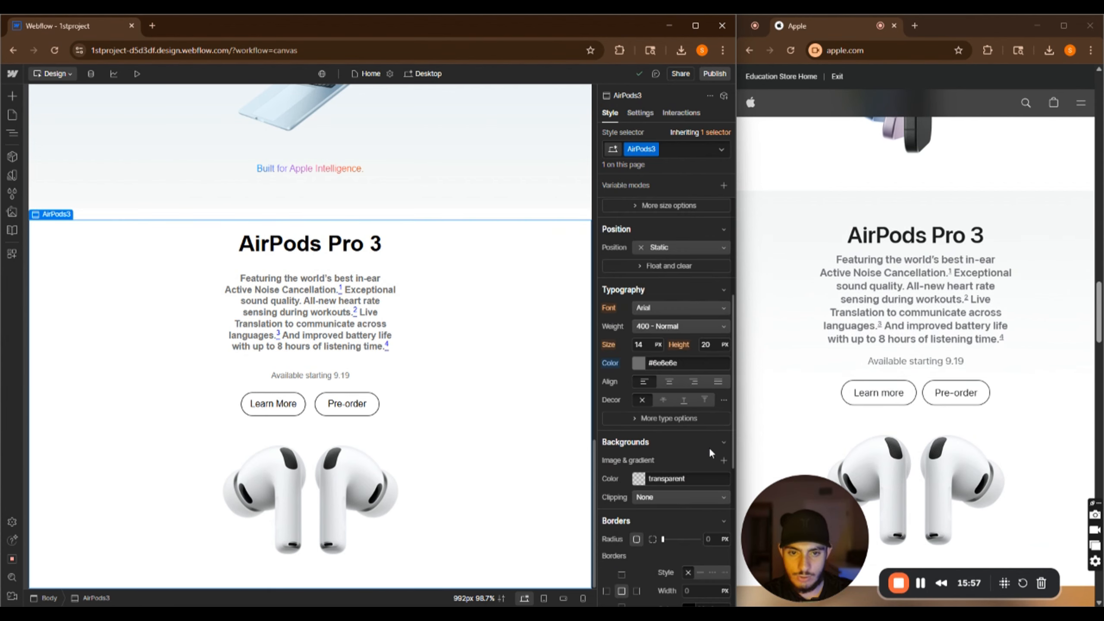
scroll(642, 391, "down", 3)
left_click(639, 364)
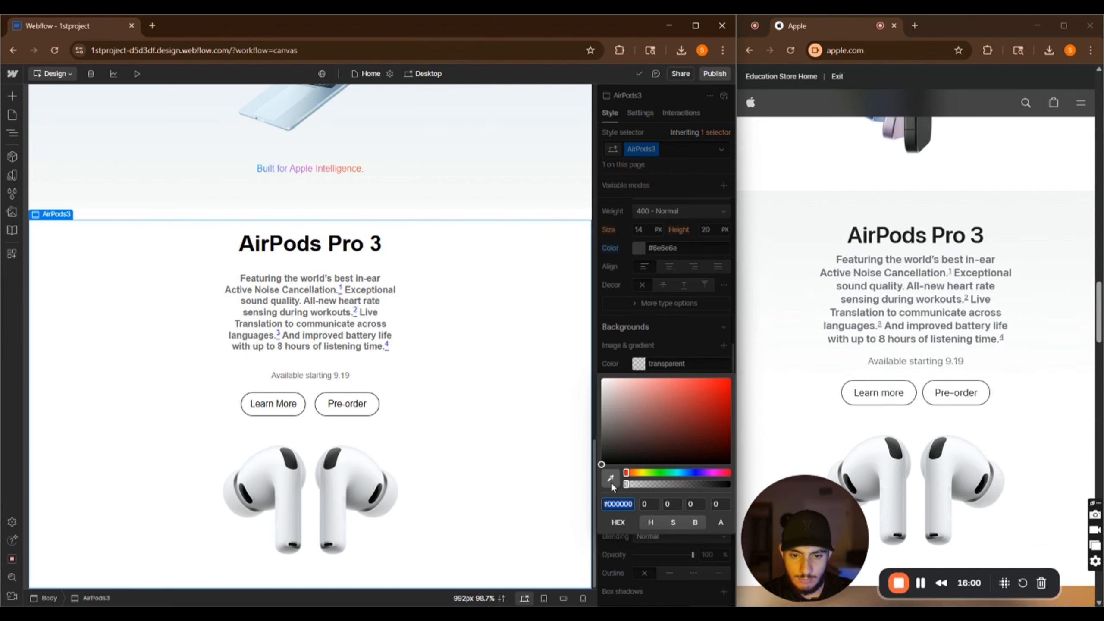
left_click(782, 264)
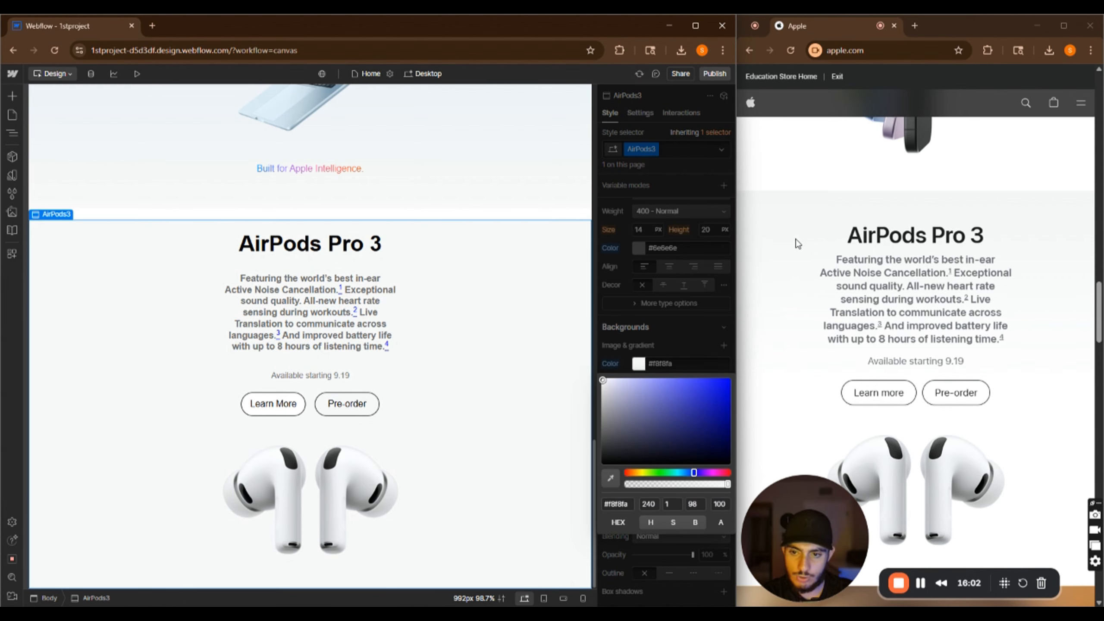
Open the Navigator and collapse the MacBook Air section in the element tree
left_click(267, 411)
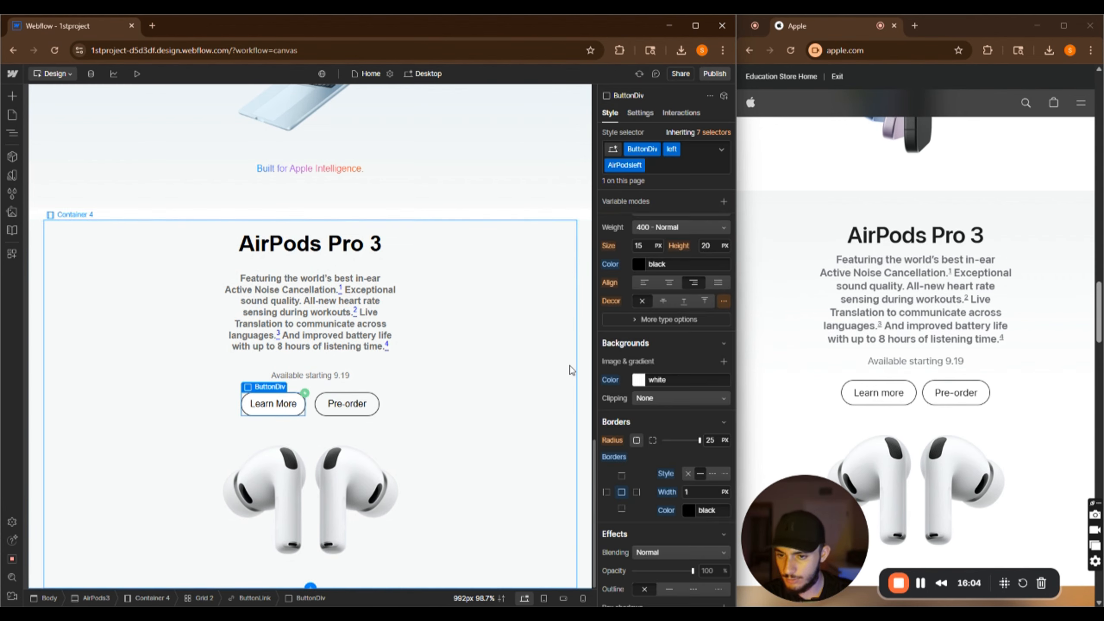
left_click(535, 373)
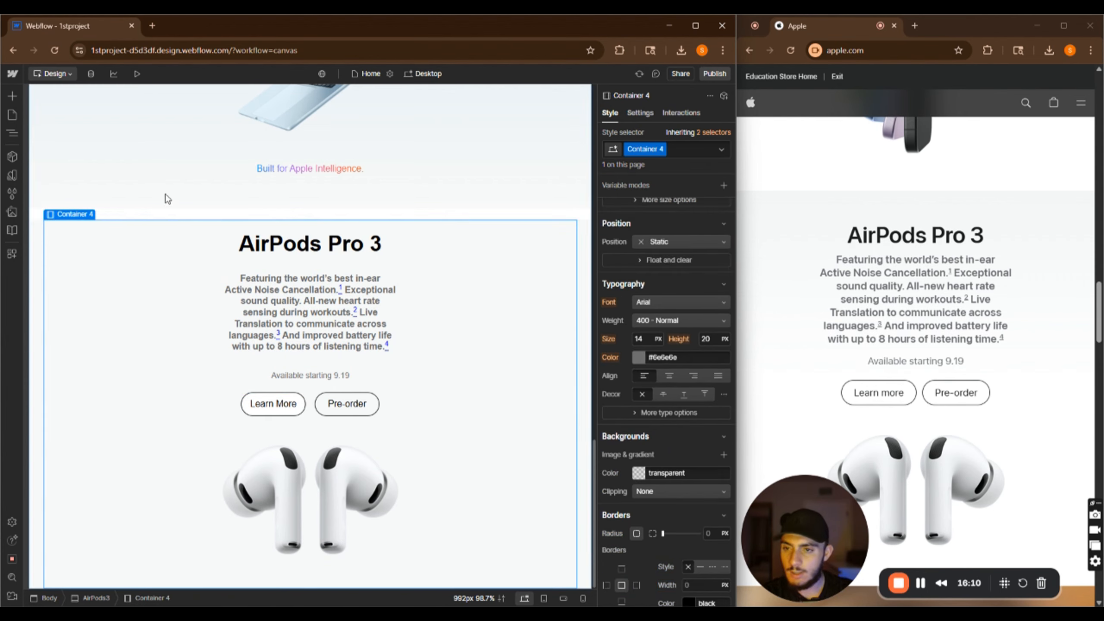
left_click(42, 215)
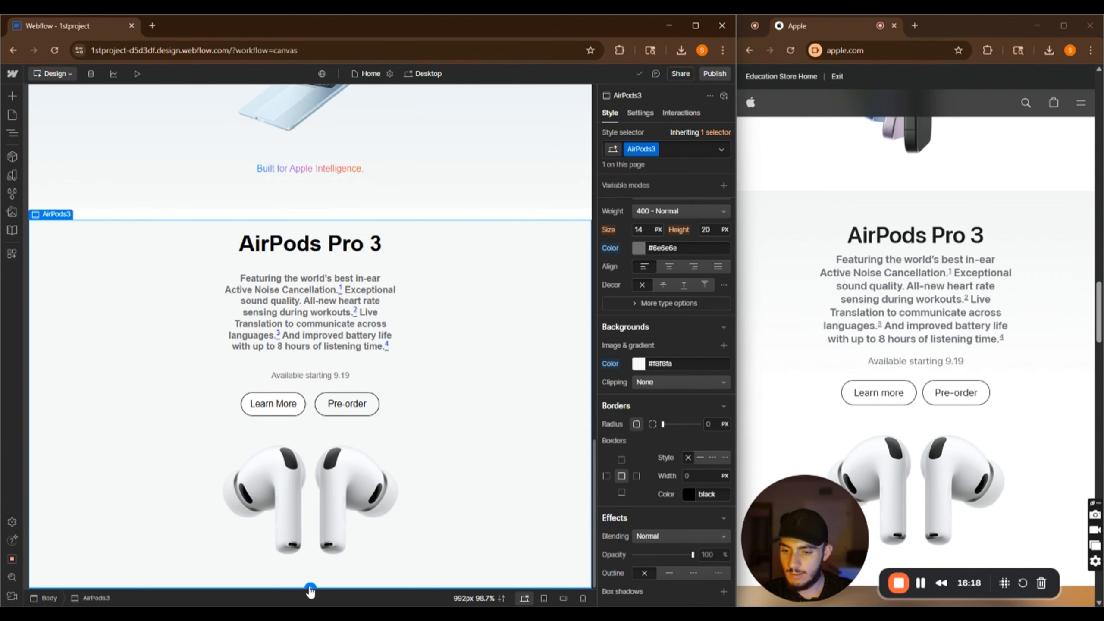
left_click(12, 133)
left_click(36, 338)
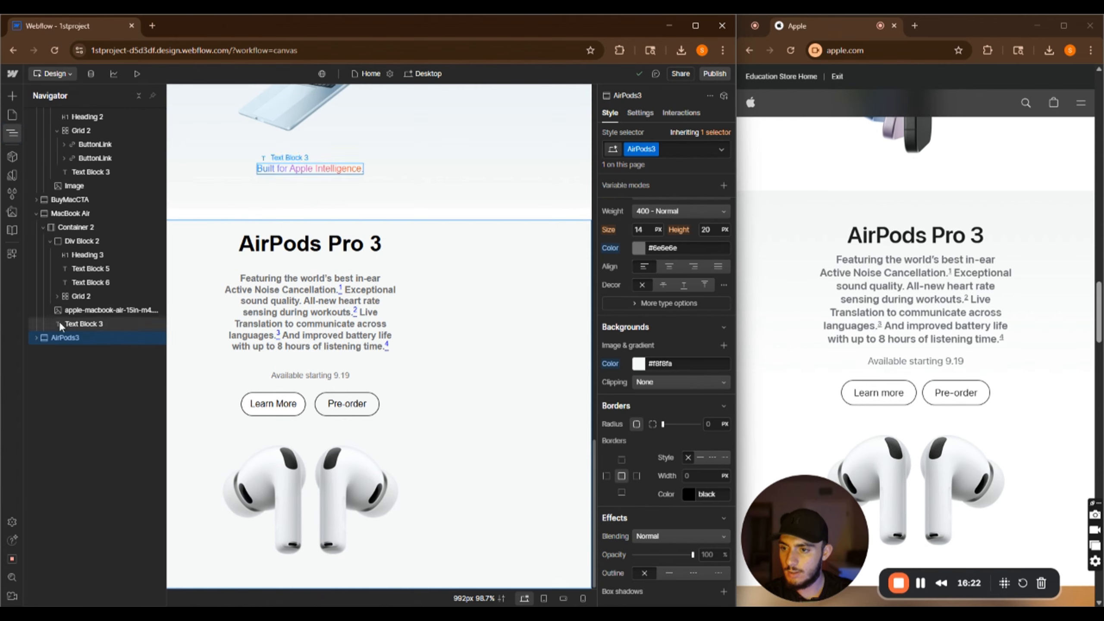
left_click(37, 214)
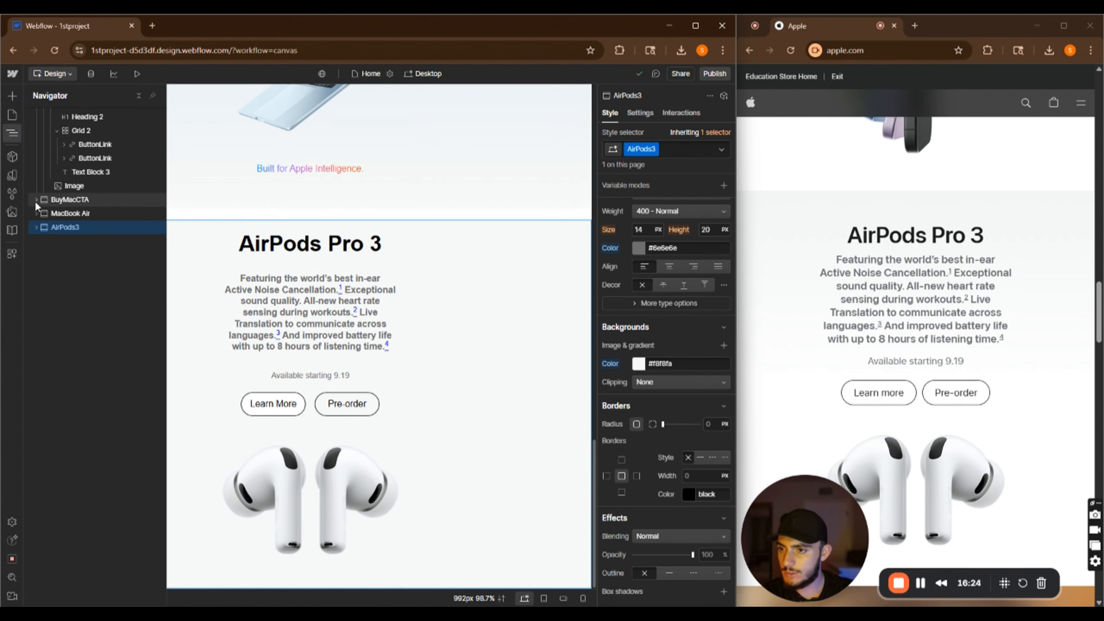